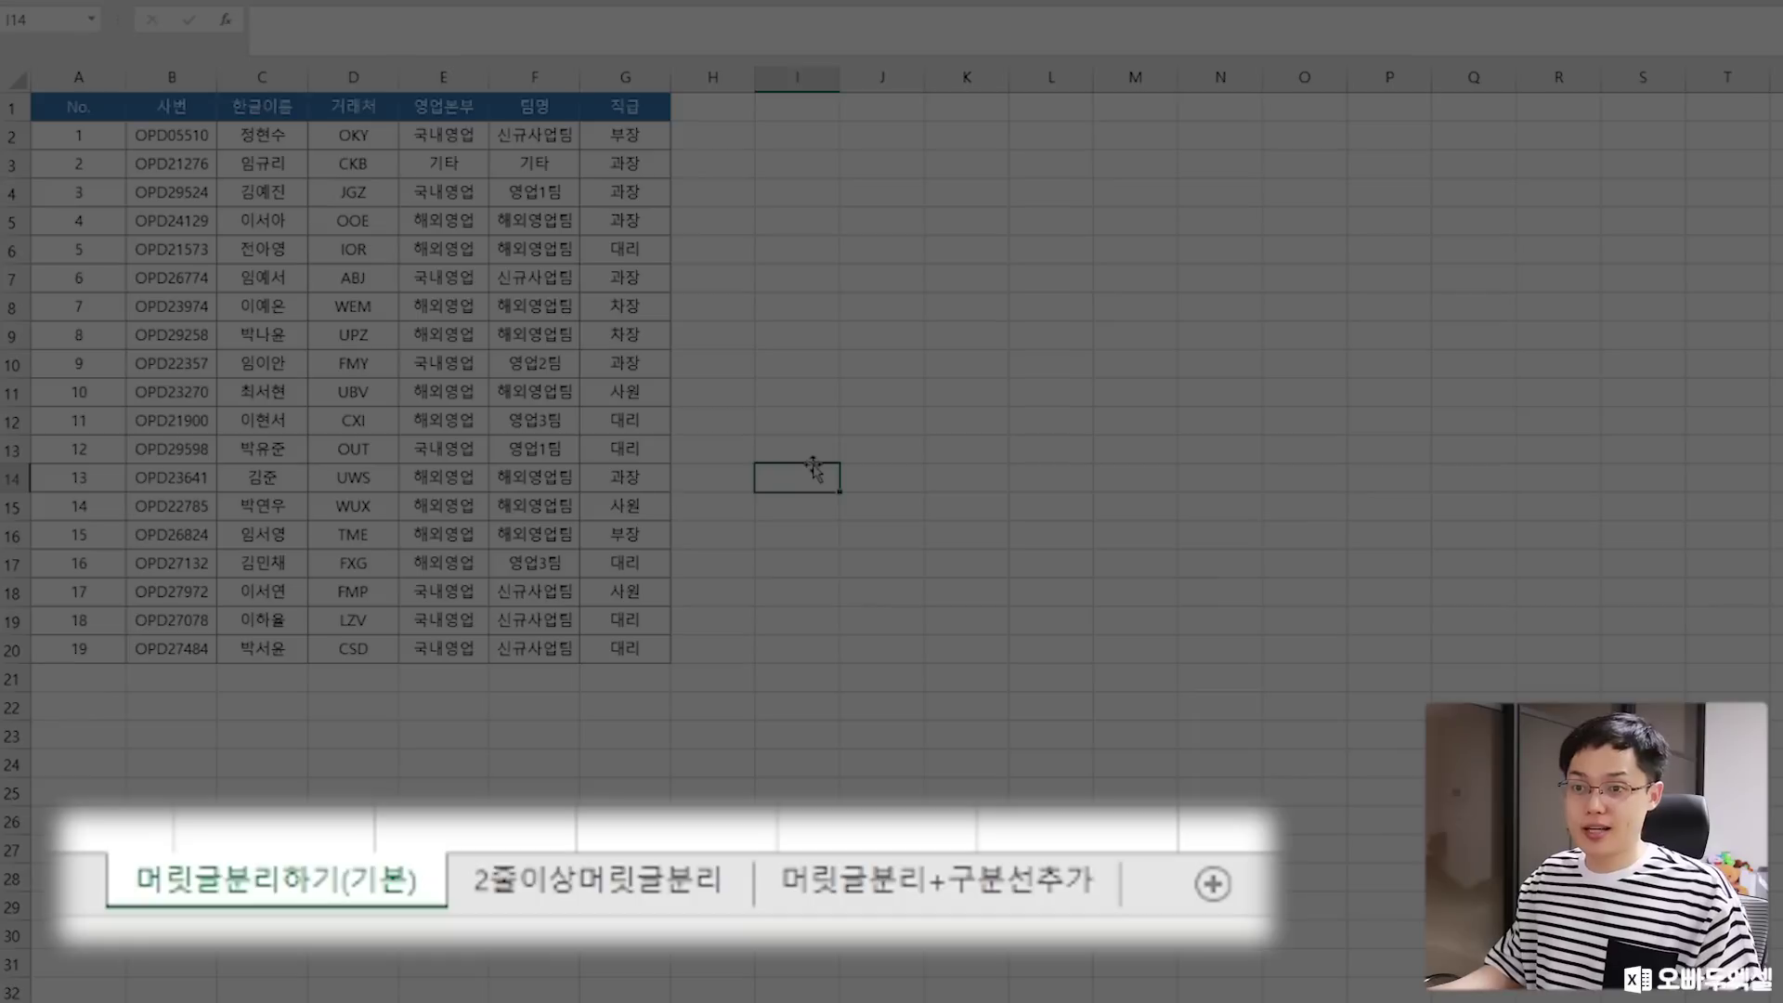
Look over the 2줄이상머릿글분리 and 머릿글분리+구분선추가 sheets, returning to the 머릿글분리하기(기본) sheet.
{"action": "left_click", "coordinate": [631, 891]}
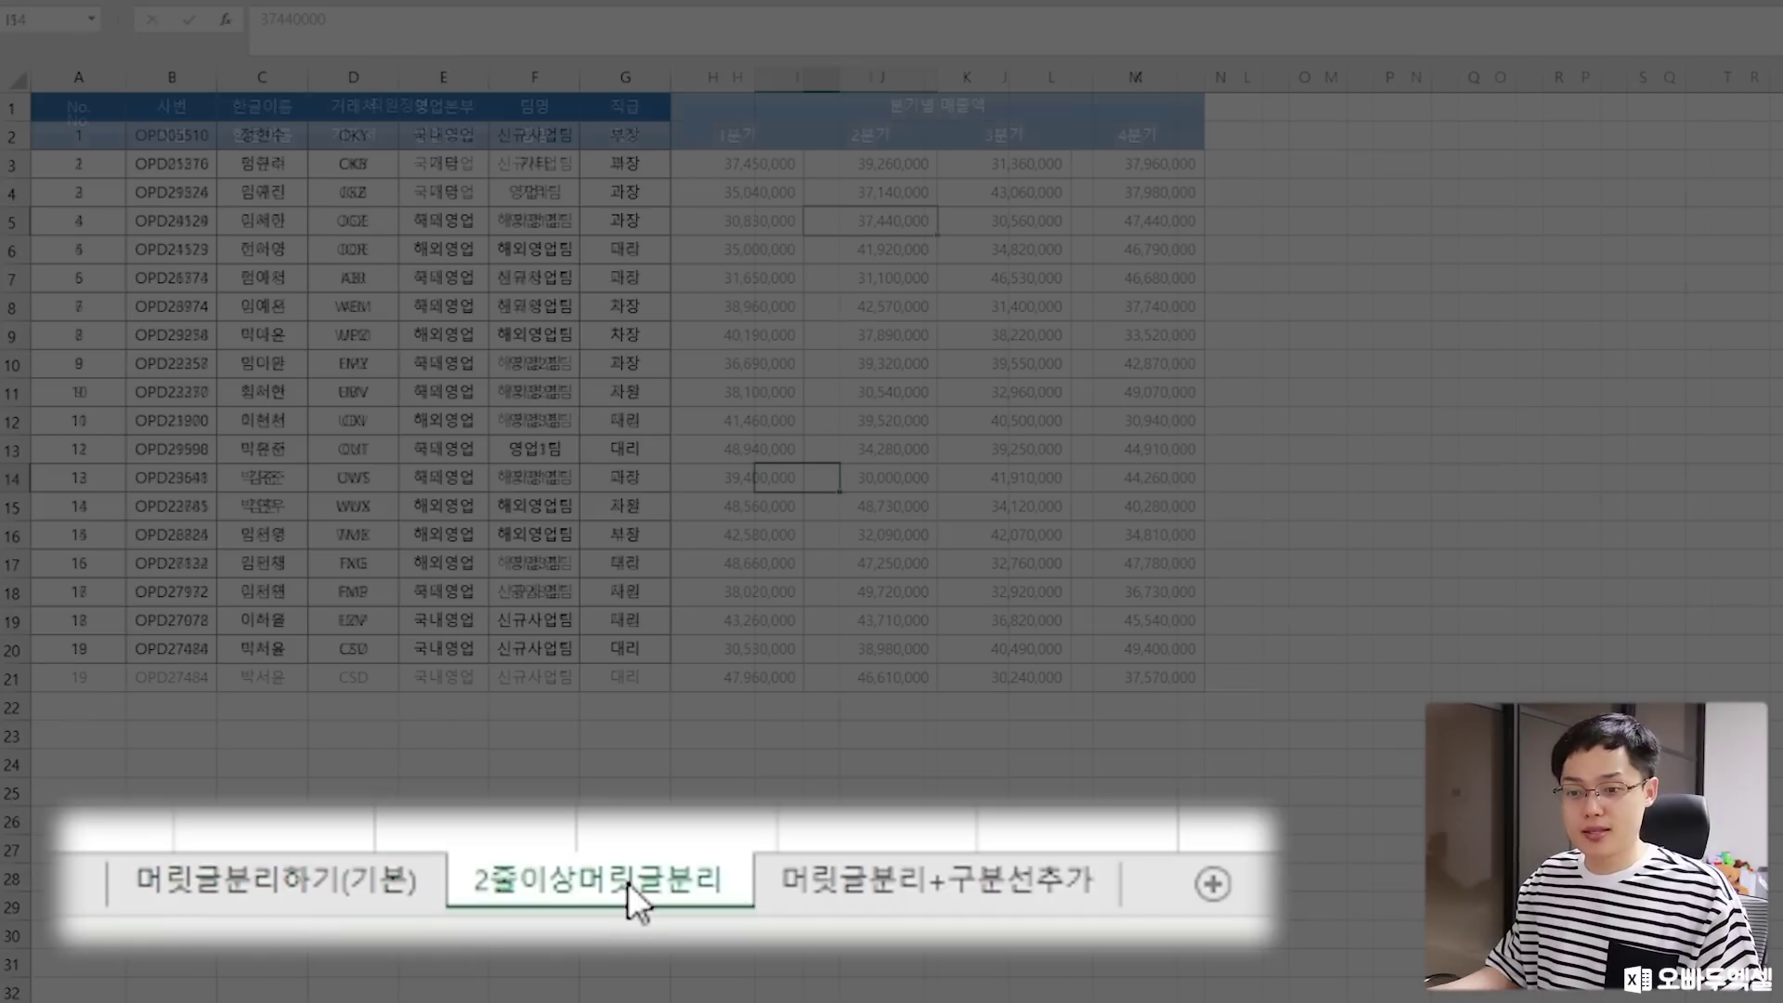
{"action": "left_click", "coordinate": [895, 891]}
{"action": "left_click", "coordinate": [339, 886]}
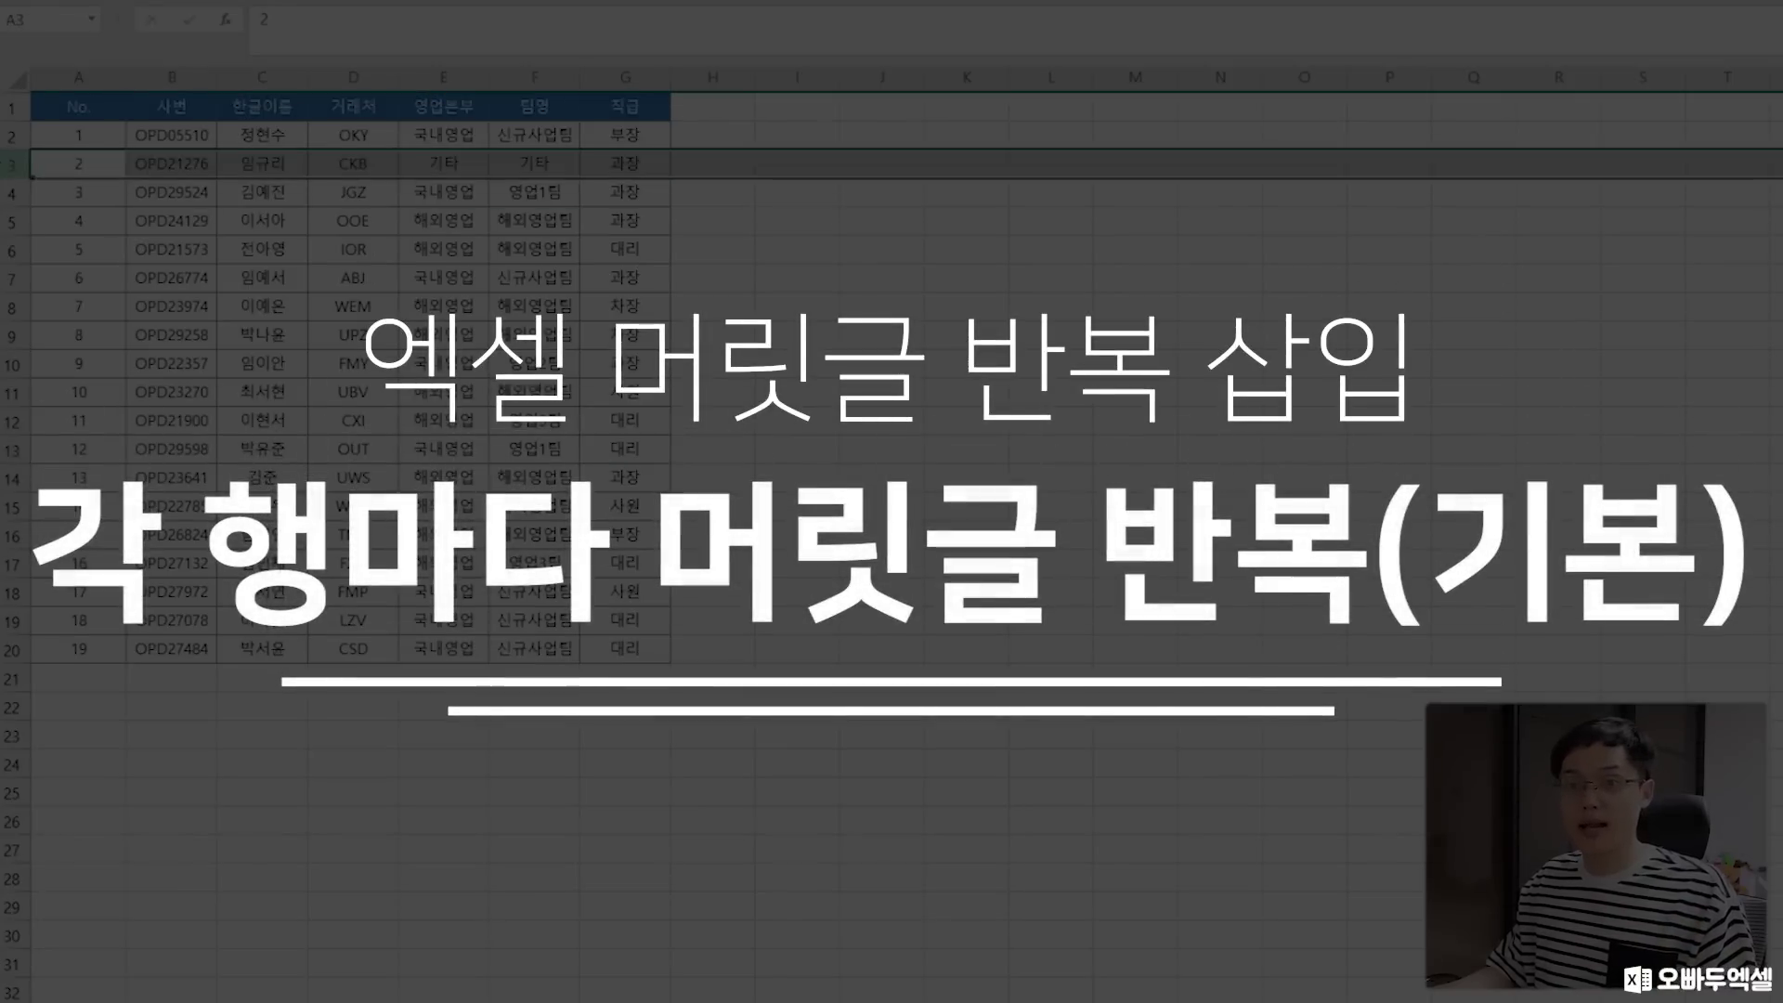
{"action": "left_click", "coordinate": [10, 221]}
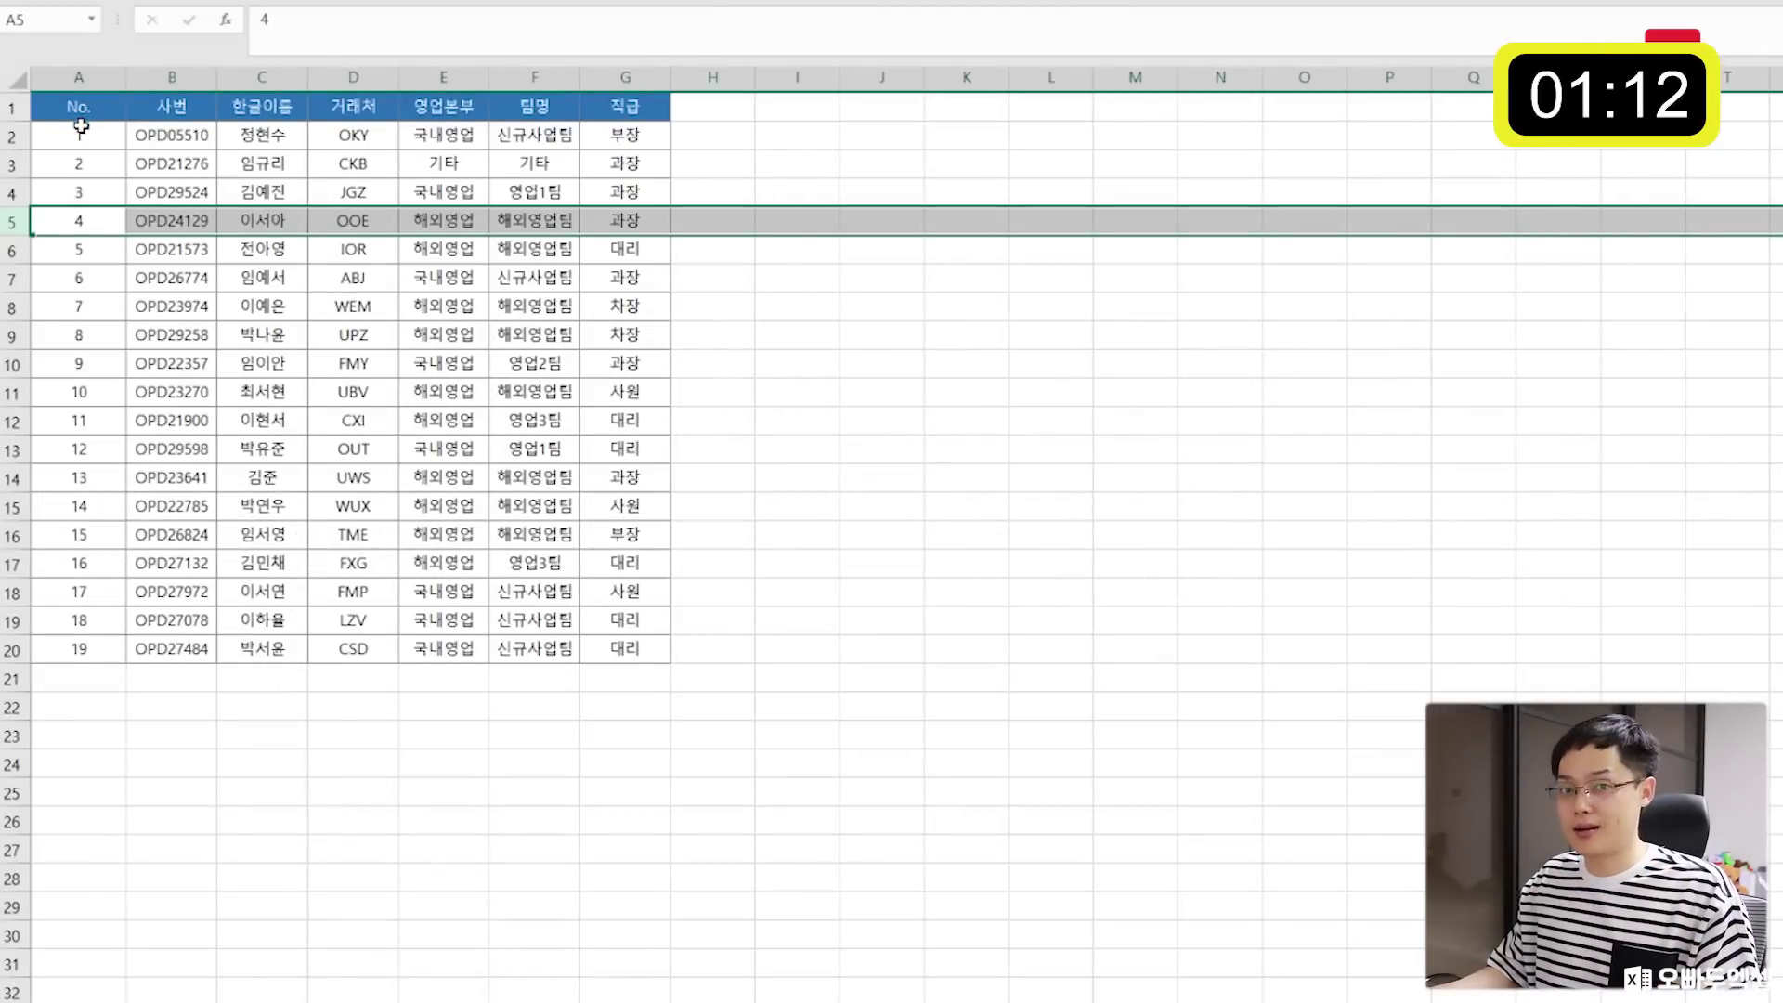
Number the data rows in column H from H2 by entering 1 and 2 and filling the series down to 19 in H20.
{"action": "left_click", "coordinate": [698, 144]}
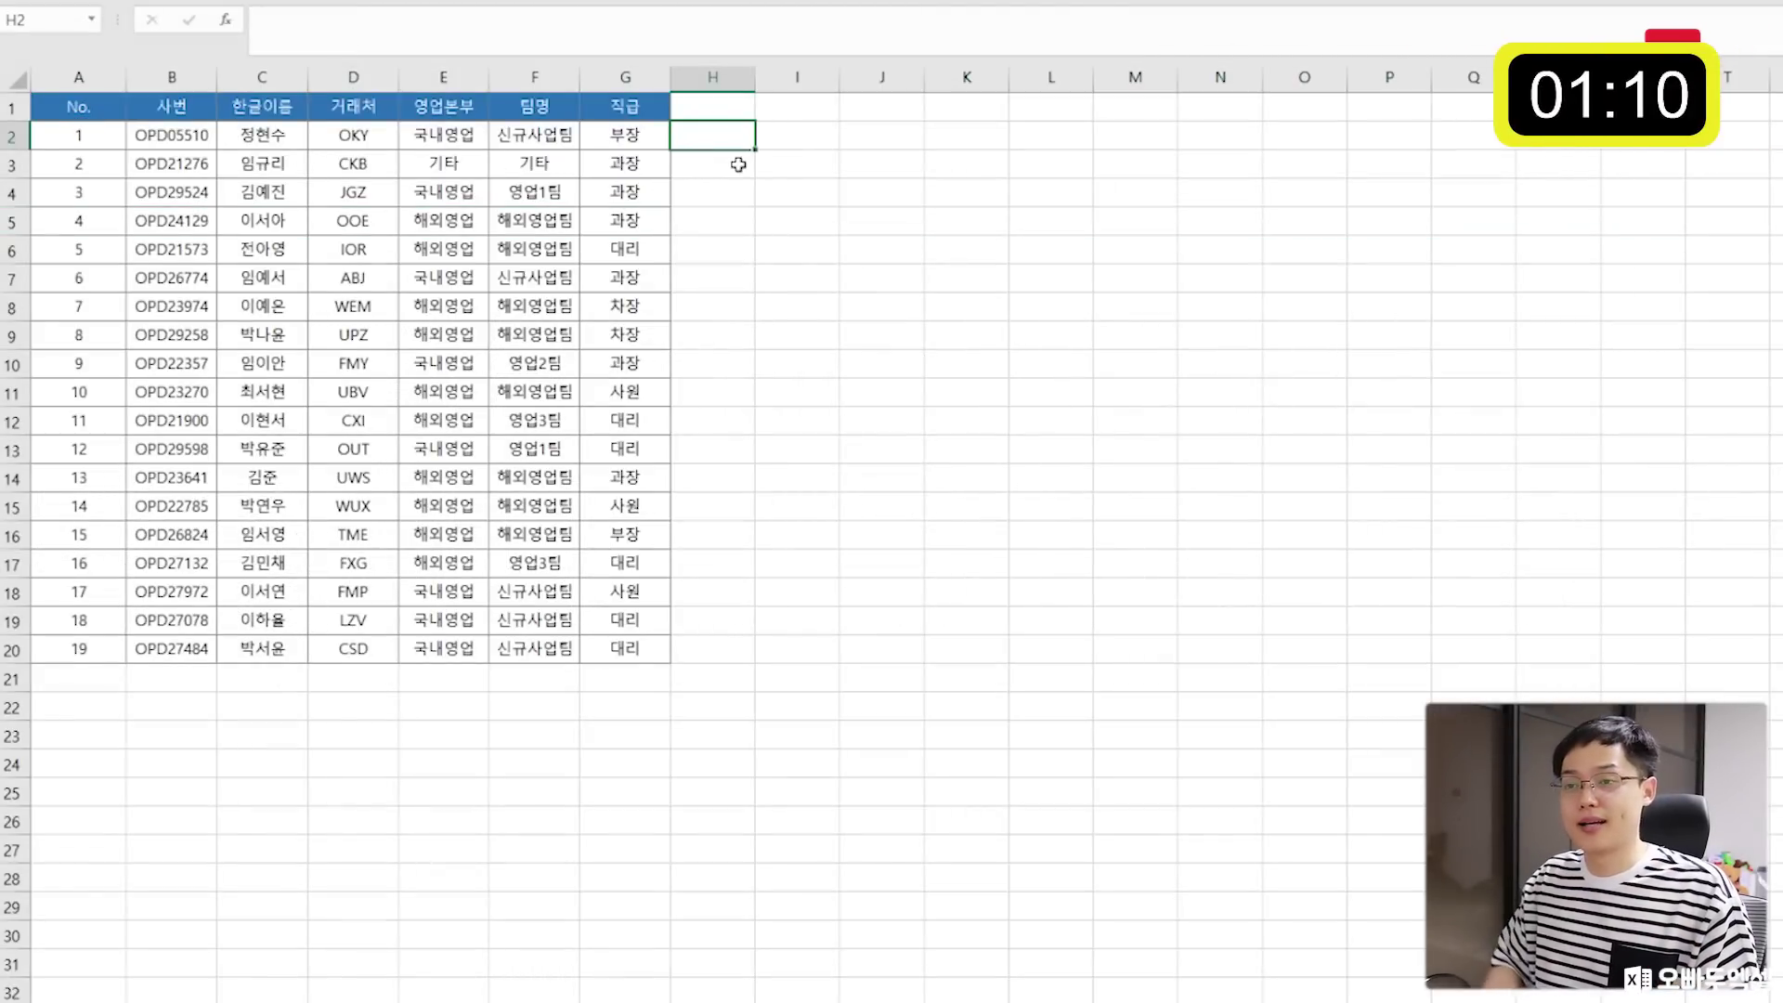
{"action": "type", "text": "1"}
{"action": "key", "text": "Return"}
{"action": "type", "text": "2"}
{"action": "key", "text": "Return"}
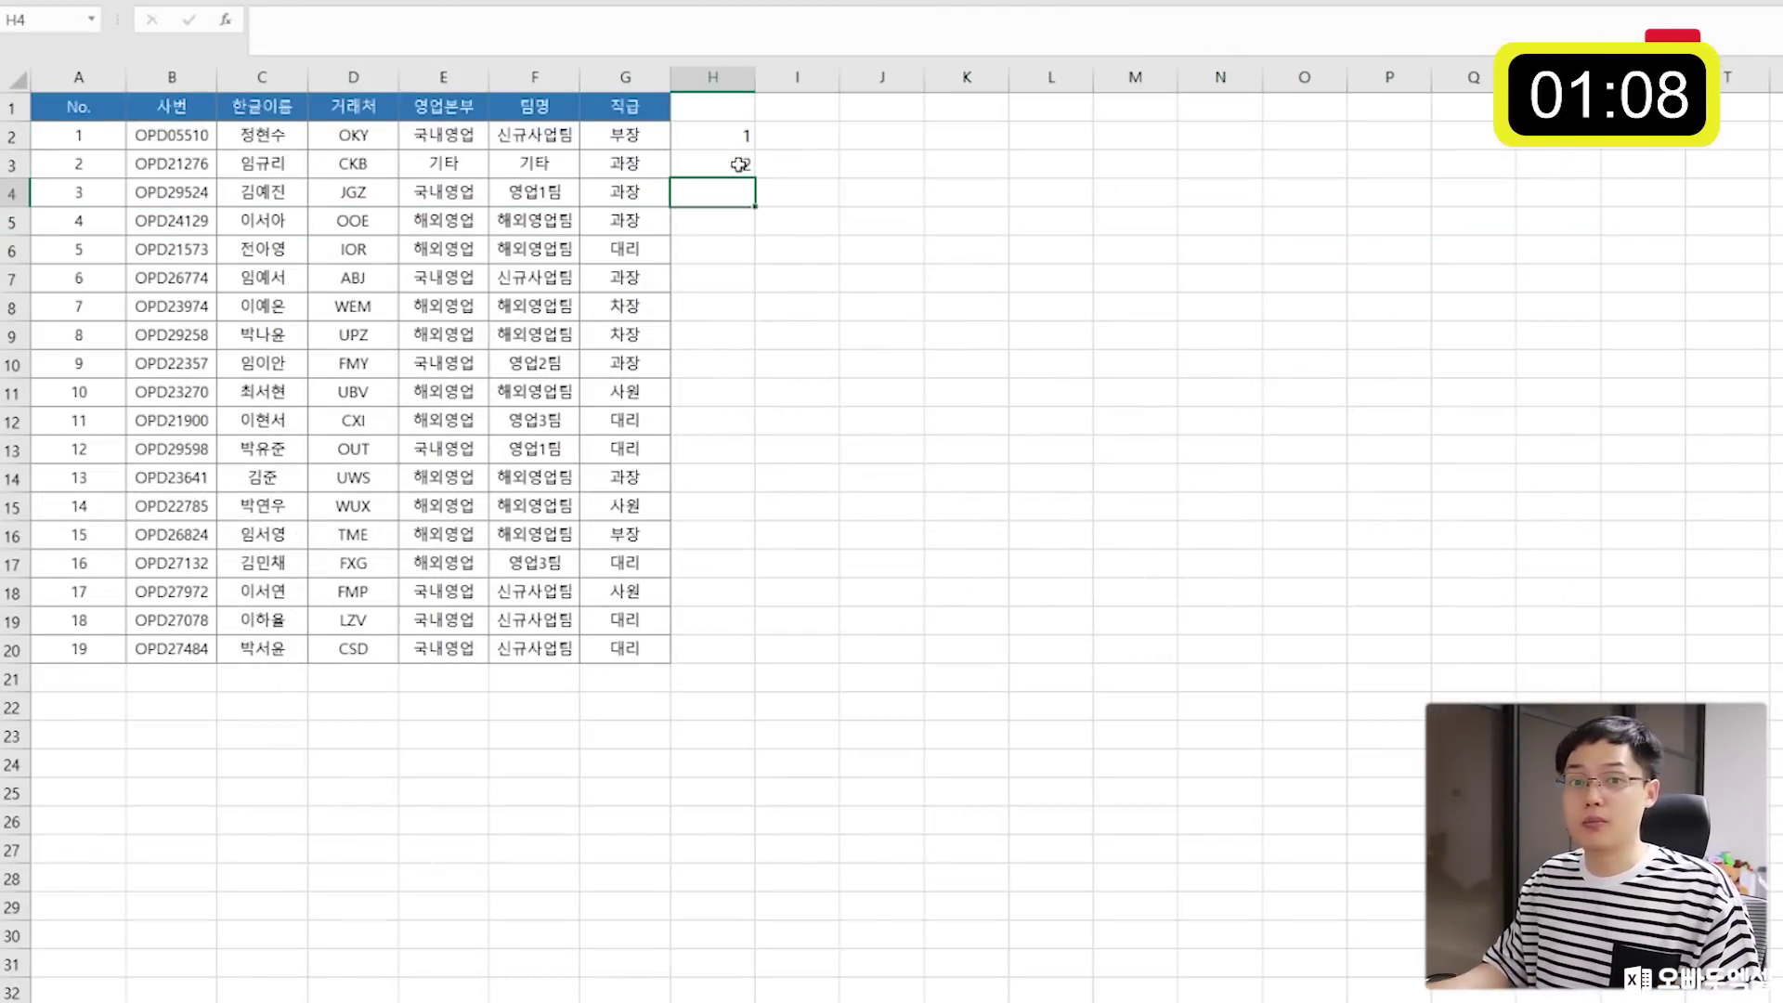
{"action": "left_click_drag", "start_coordinate": [745, 138], "coordinate": [747, 154]}
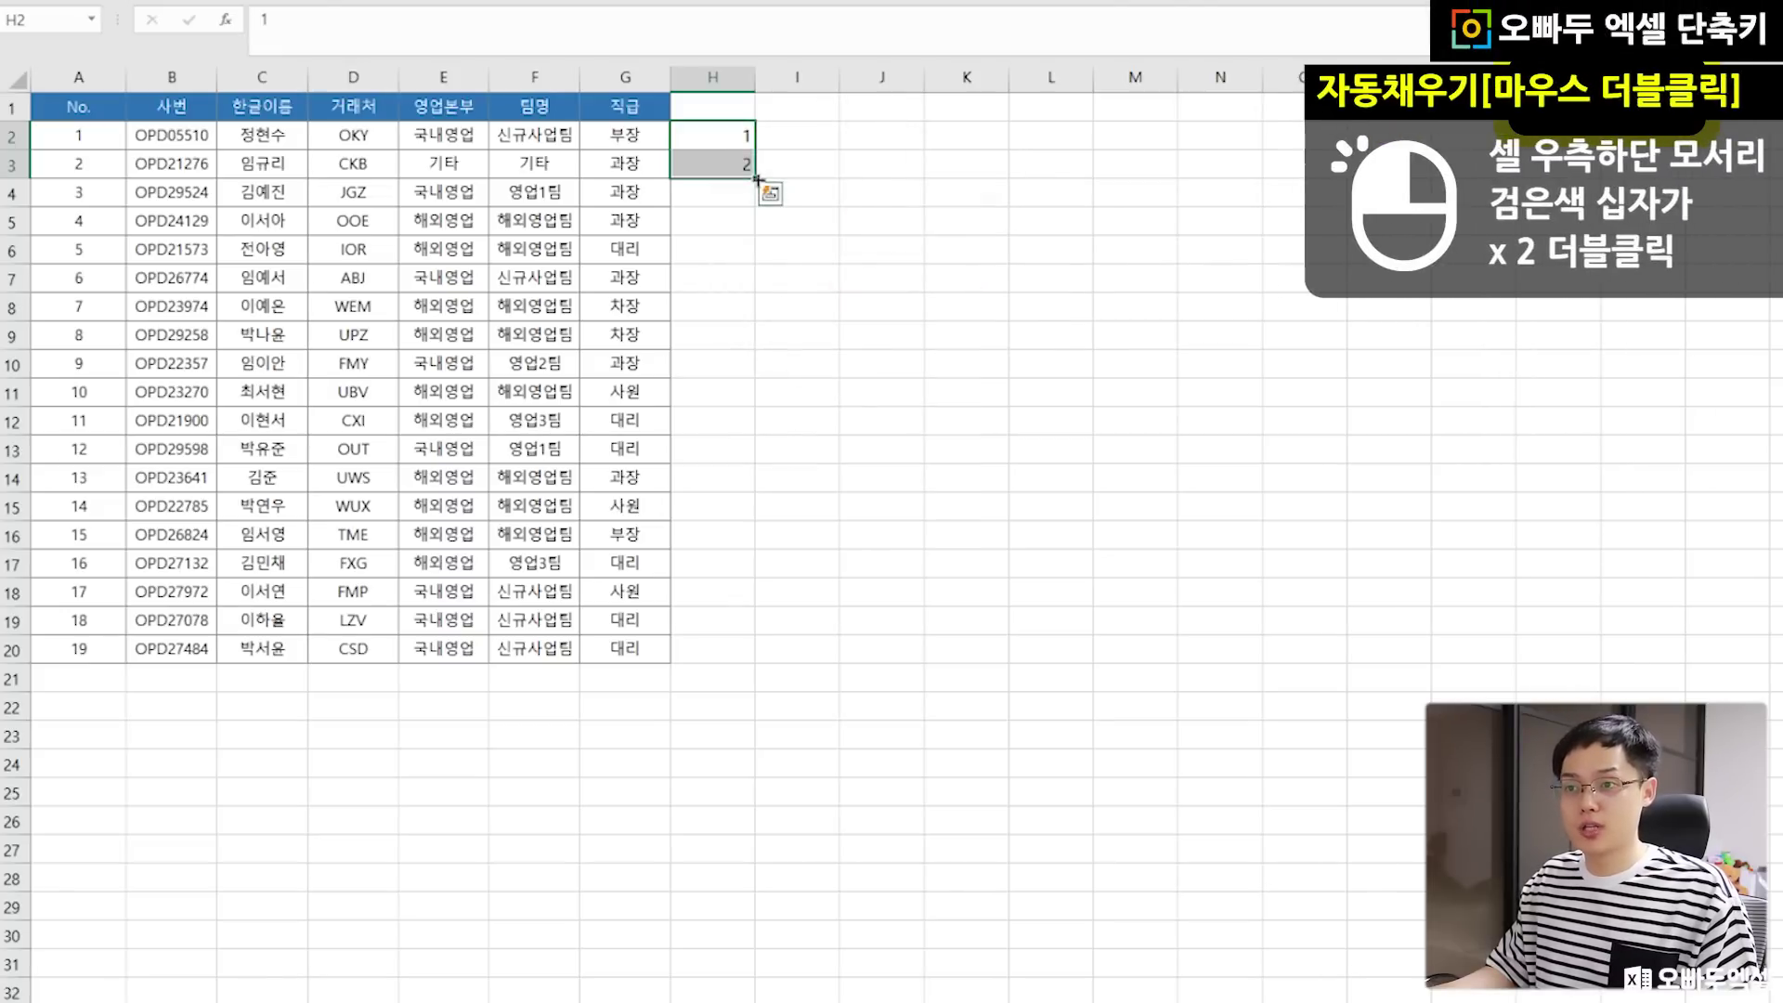
{"action": "double_click", "coordinate": [756, 178]}
Copy the numbers 1 to 19 from H2:H20 and paste them directly below, starting at H21.
{"action": "left_click_drag", "start_coordinate": [727, 136], "coordinate": [620, 590]}
{"action": "left_click_drag", "start_coordinate": [711, 660], "coordinate": [714, 654]}
{"action": "key", "text": "ctrl+c"}
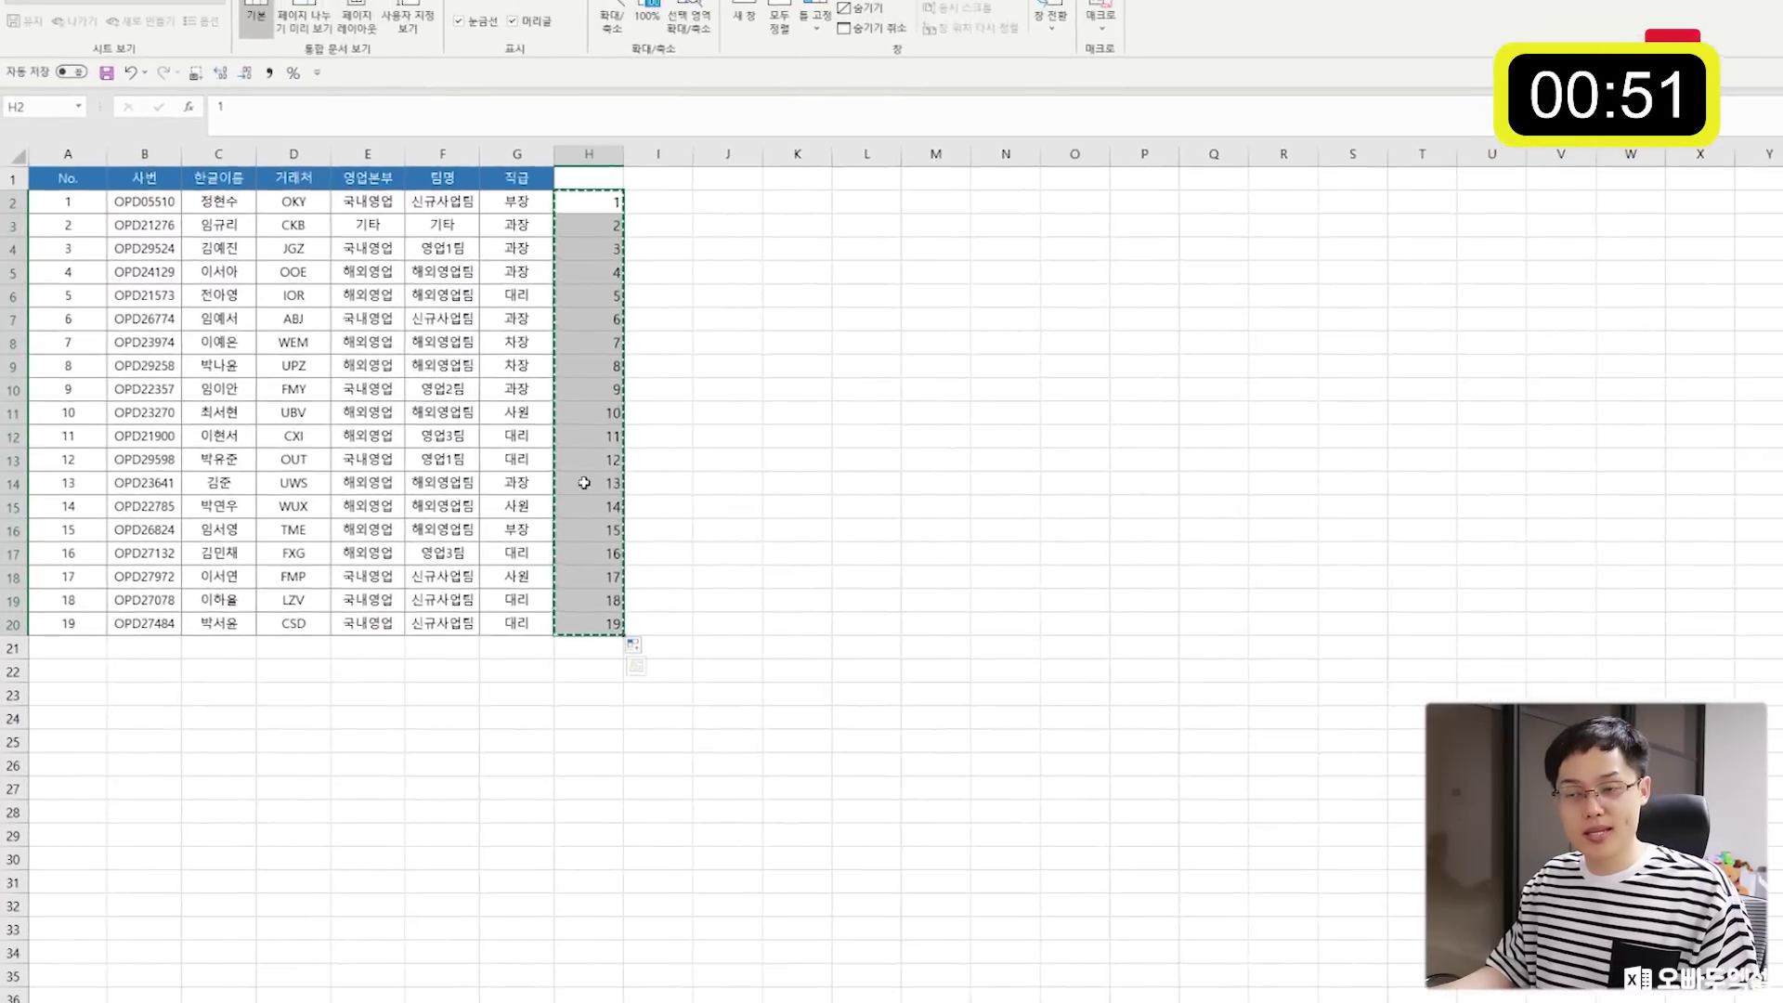
{"action": "left_click", "coordinate": [570, 652]}
{"action": "key", "text": "ctrl+v"}
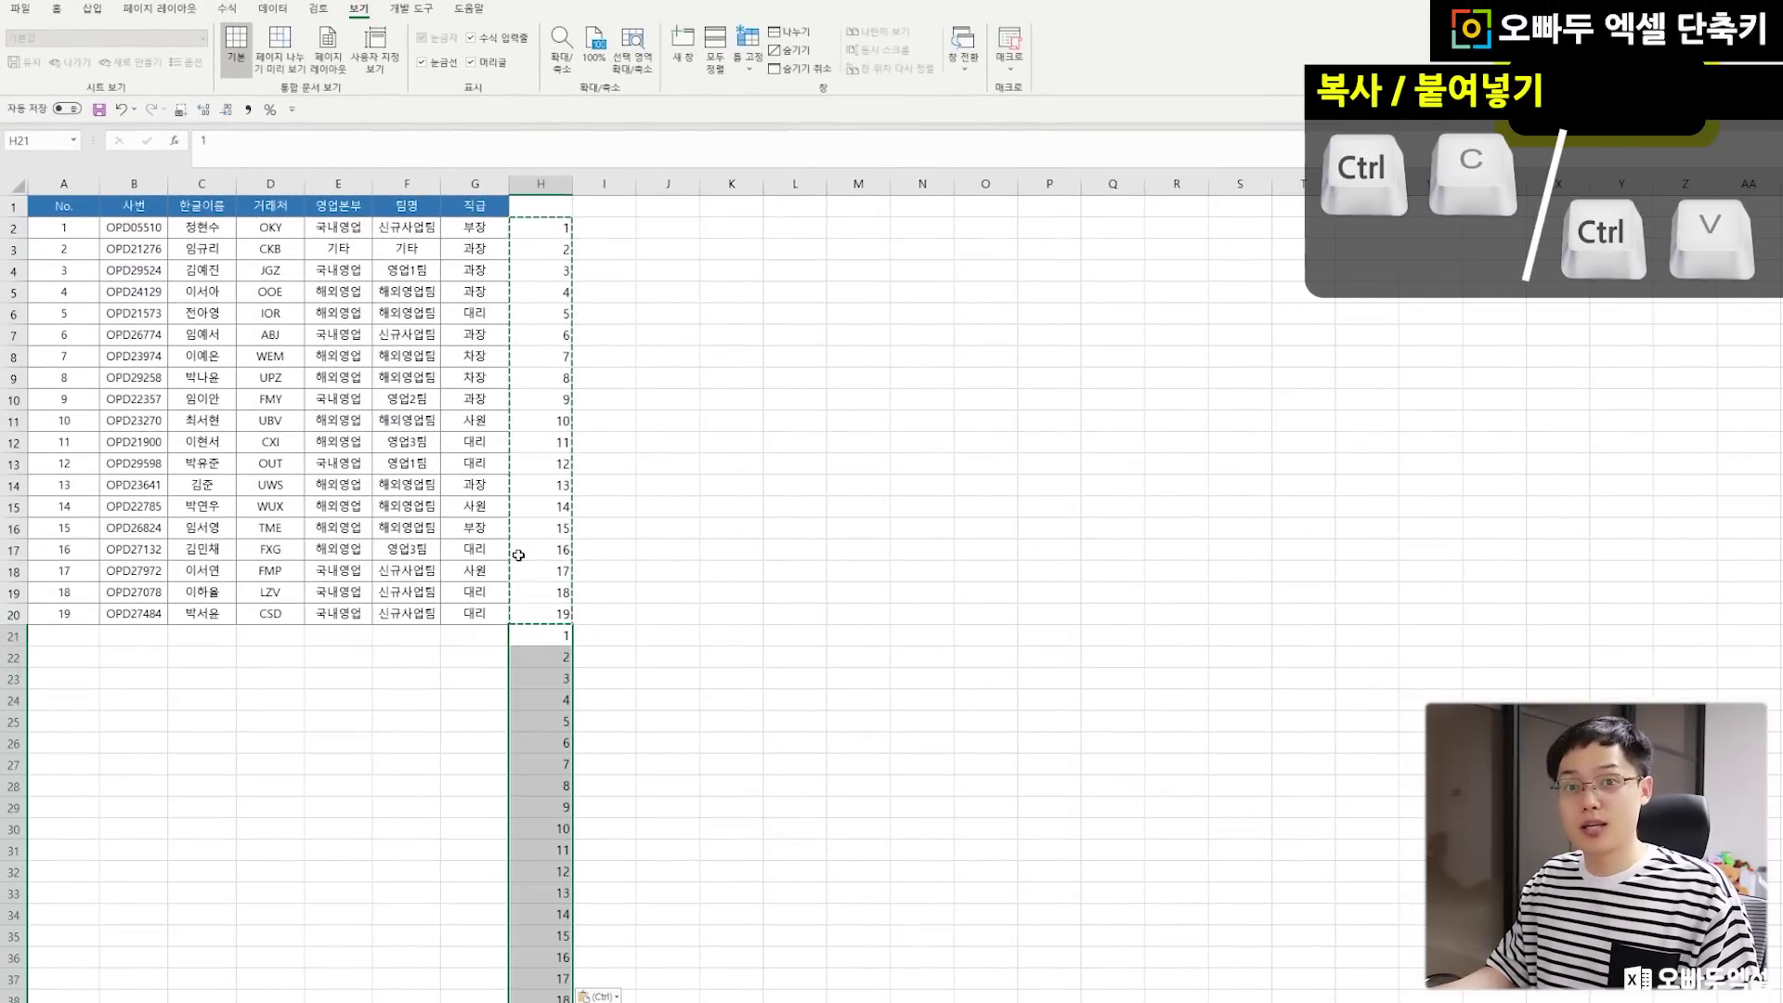
Copy the header row A1:G1 and paste it into every row of A21:G39 beside the second number series.
{"action": "left_click", "coordinate": [482, 532]}
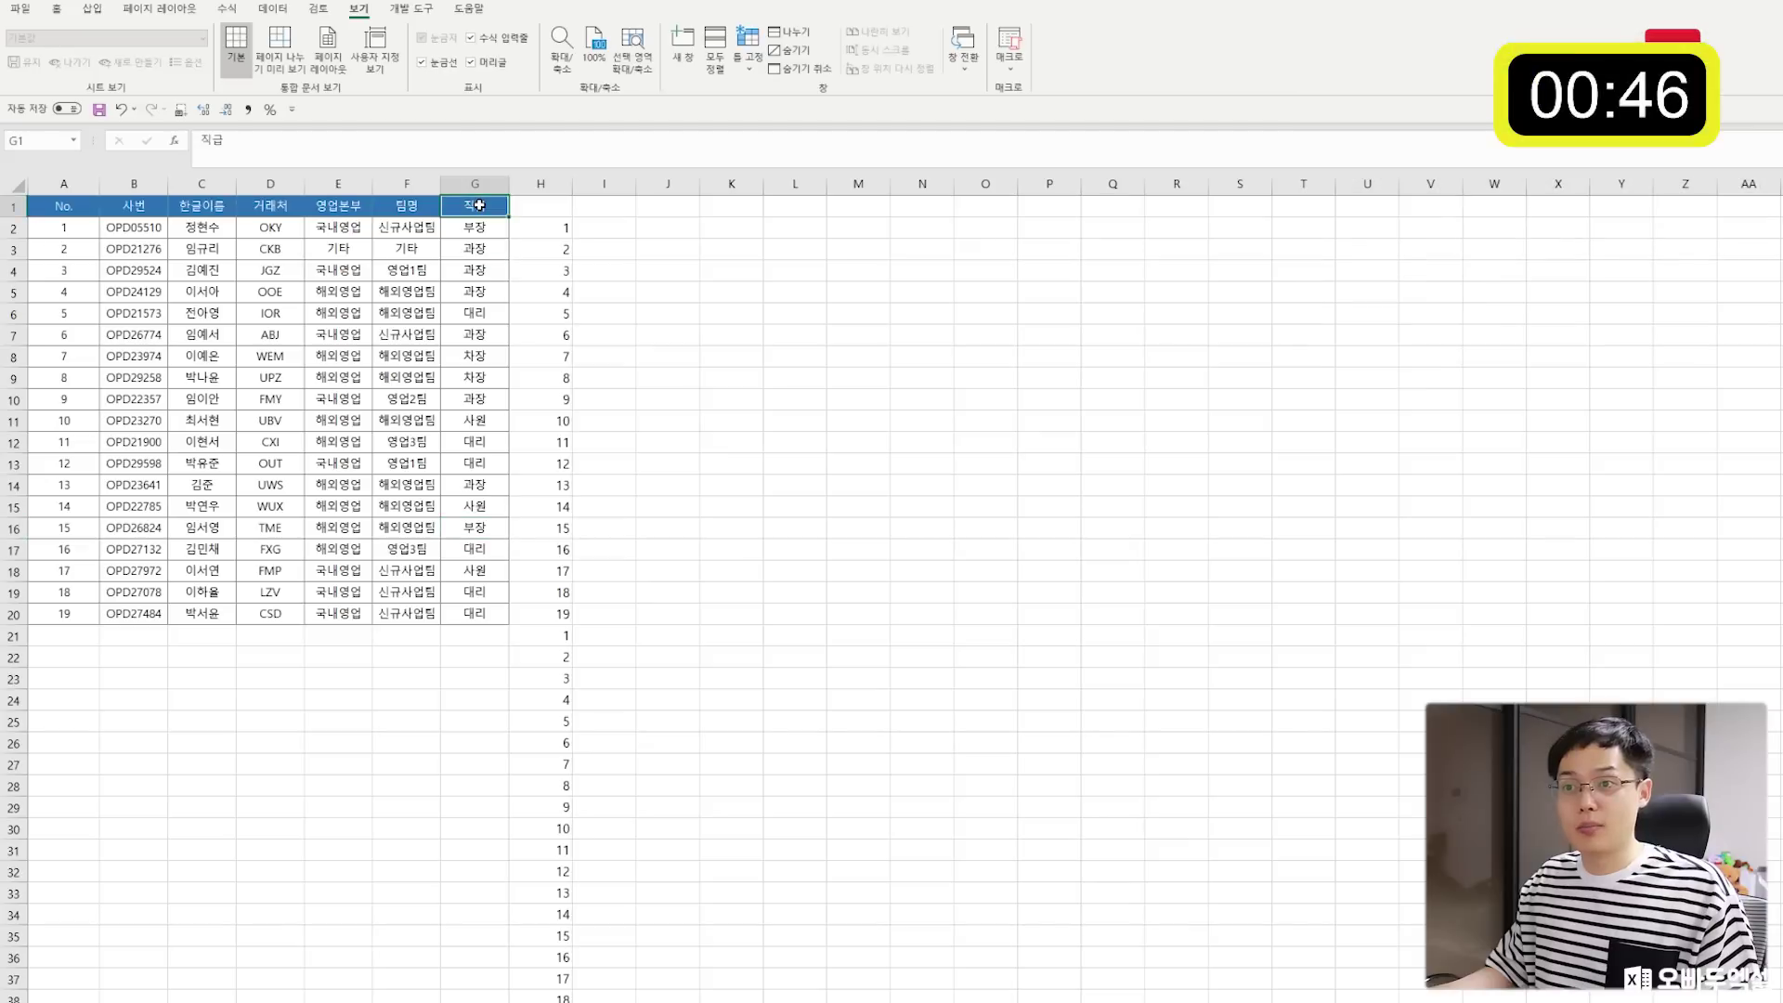
{"action": "left_click_drag", "start_coordinate": [456, 205], "coordinate": [62, 202]}
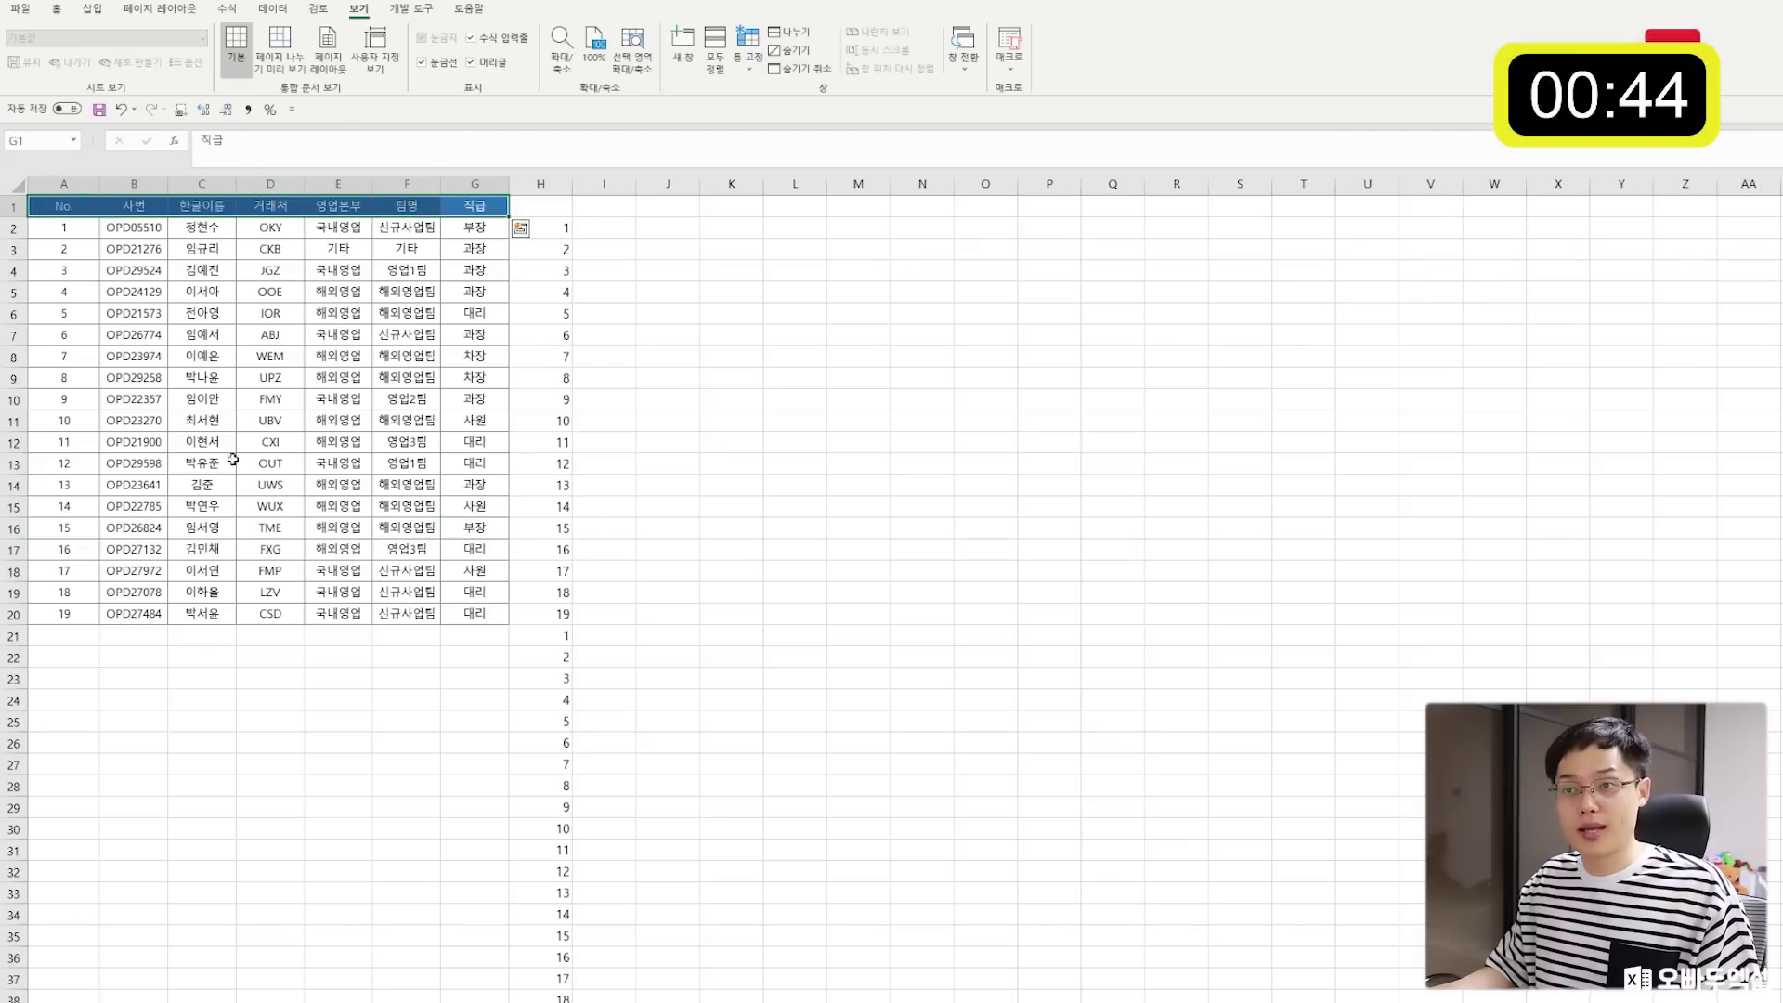
{"action": "key", "text": "ctrl+c"}
{"action": "left_click", "coordinate": [71, 630]}
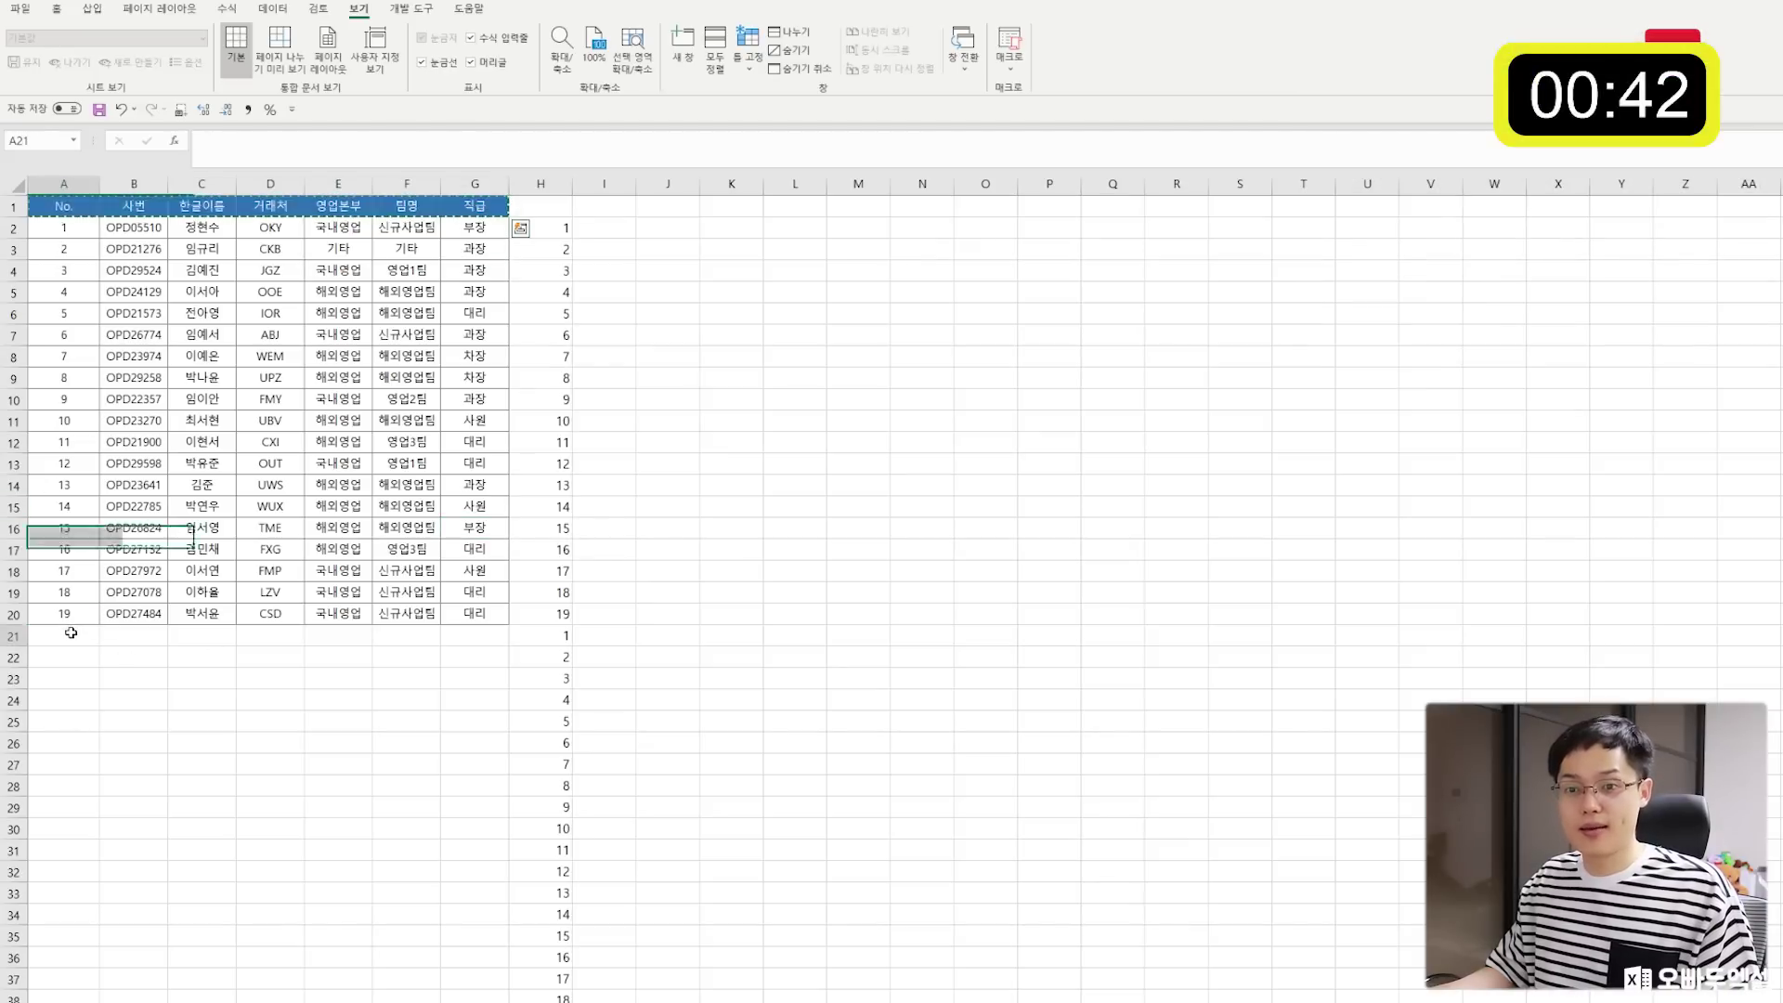
{"action": "scroll", "coordinate": [84, 641], "scroll_direction": "down", "scroll_amount": 1}
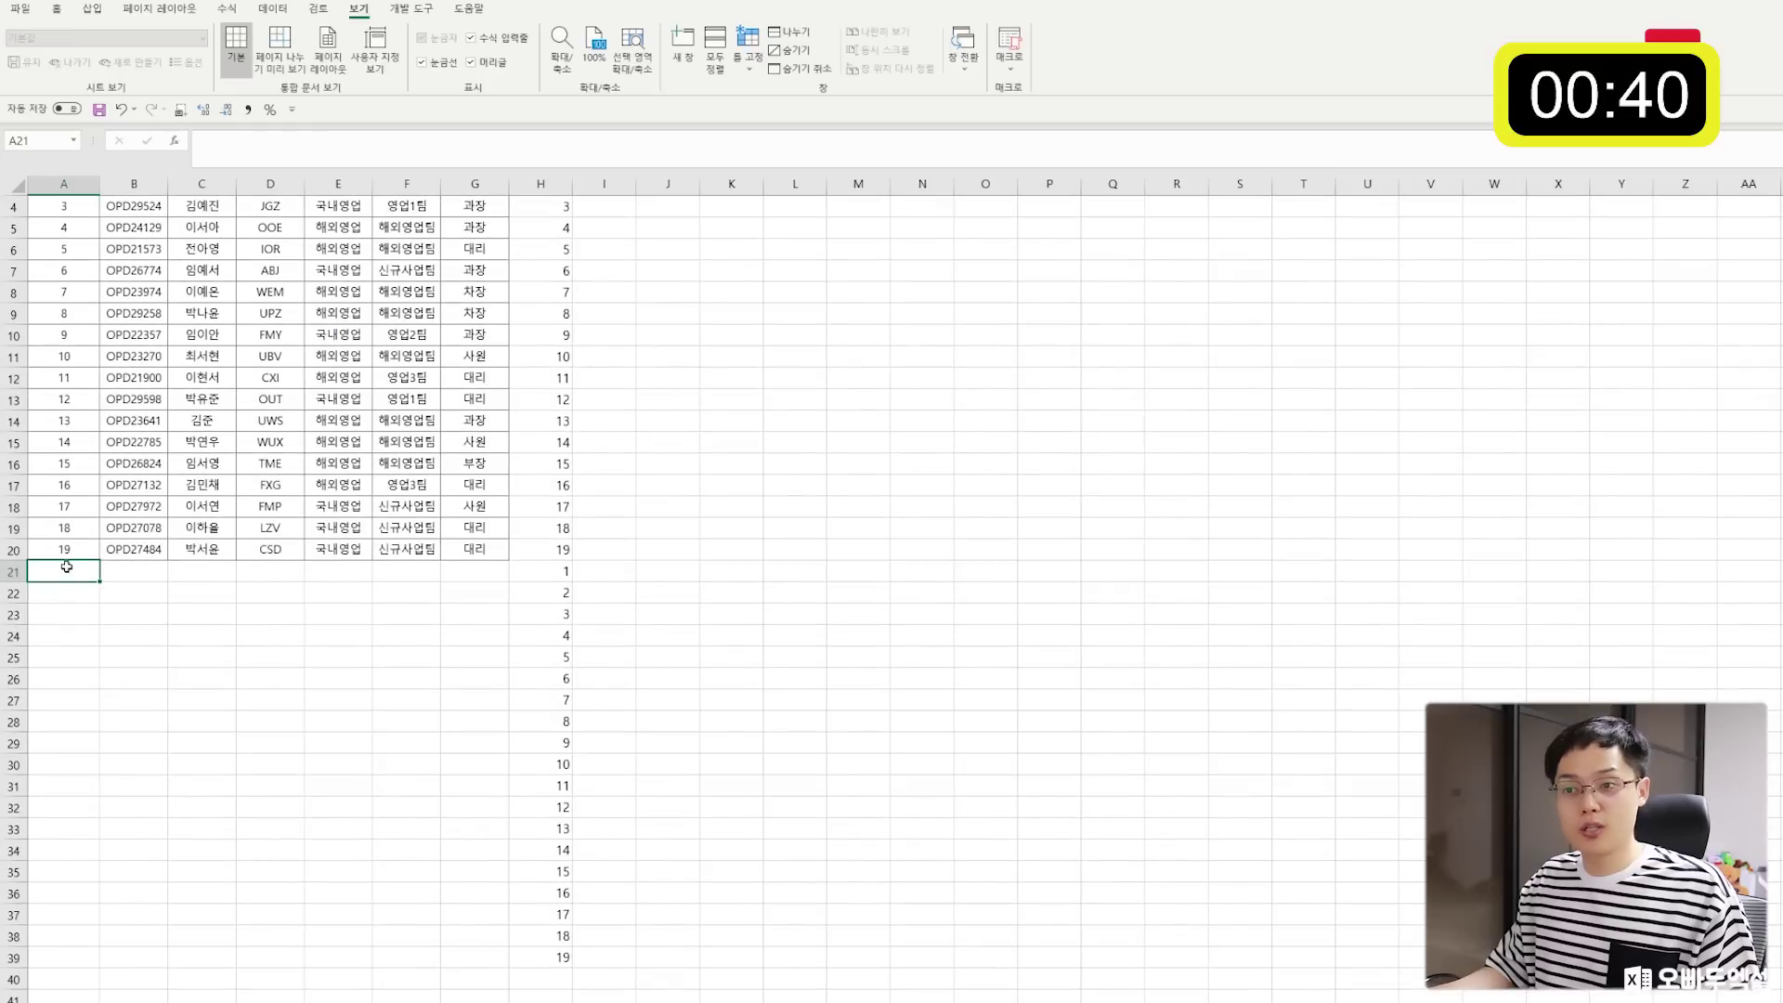
{"action": "scroll", "coordinate": [464, 859], "scroll_direction": "down", "scroll_amount": 1}
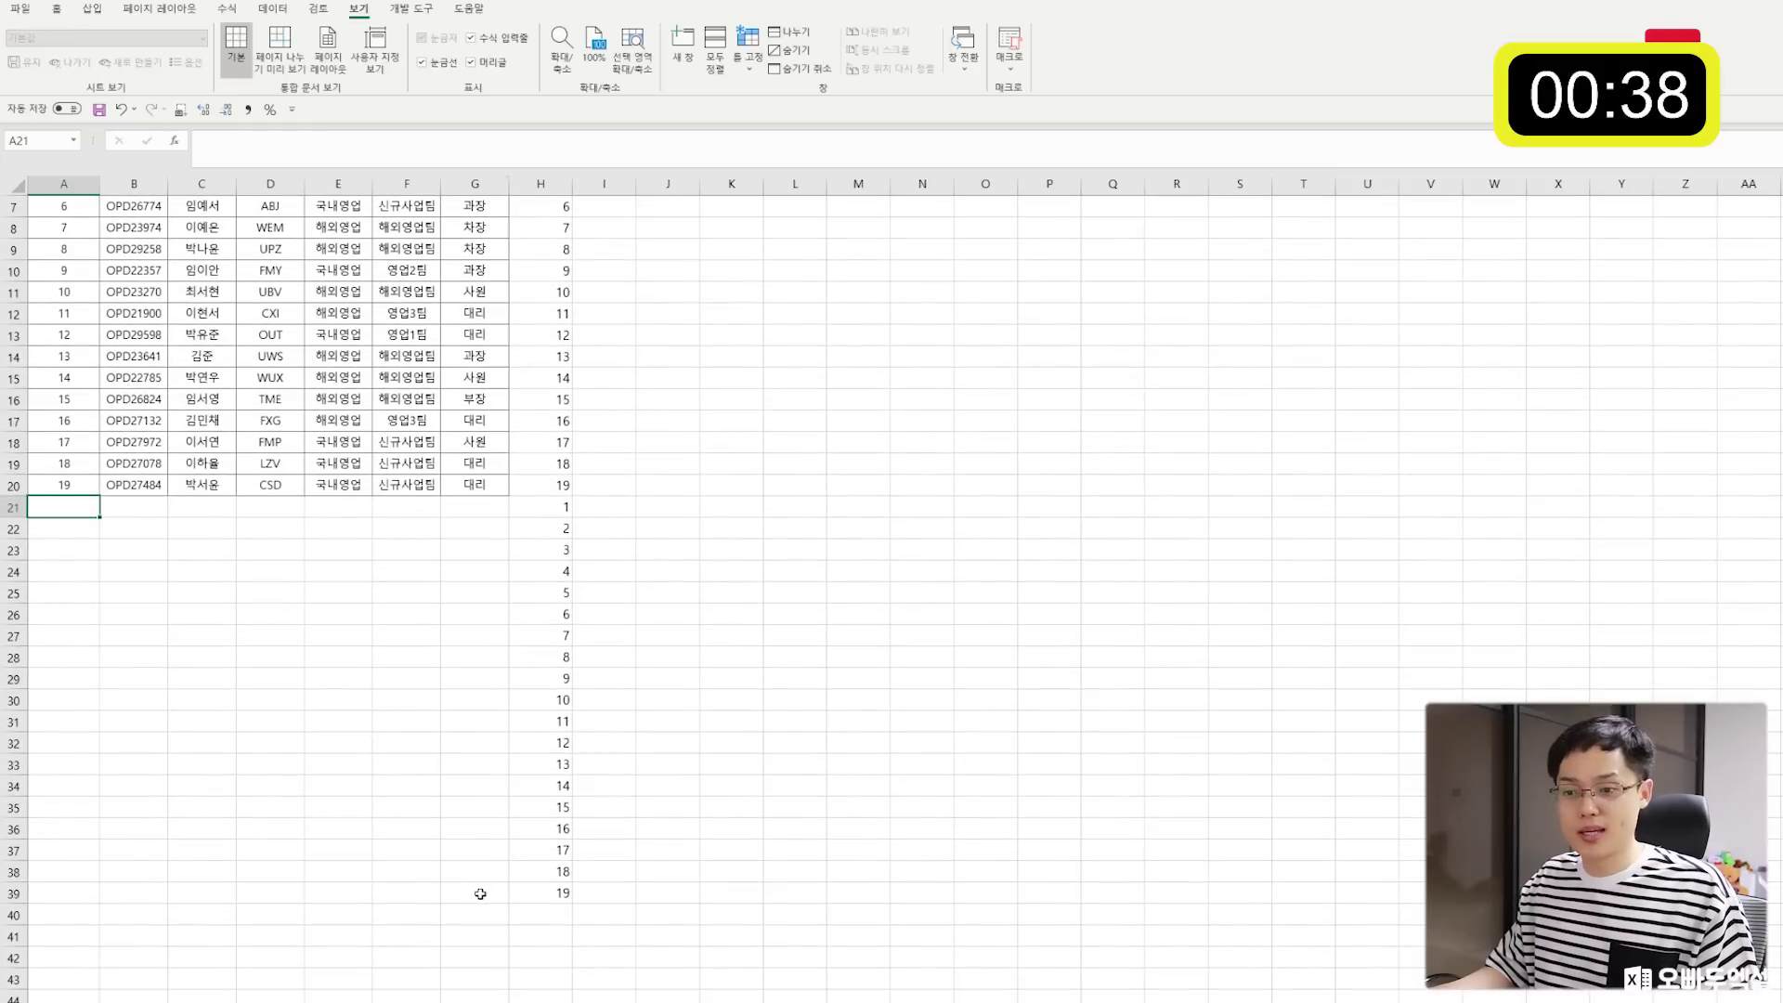
{"action": "left_click", "coordinate": [480, 893], "text": "shift"}
{"action": "key", "text": "ctrl+v"}
{"action": "left_click", "coordinate": [378, 707]}
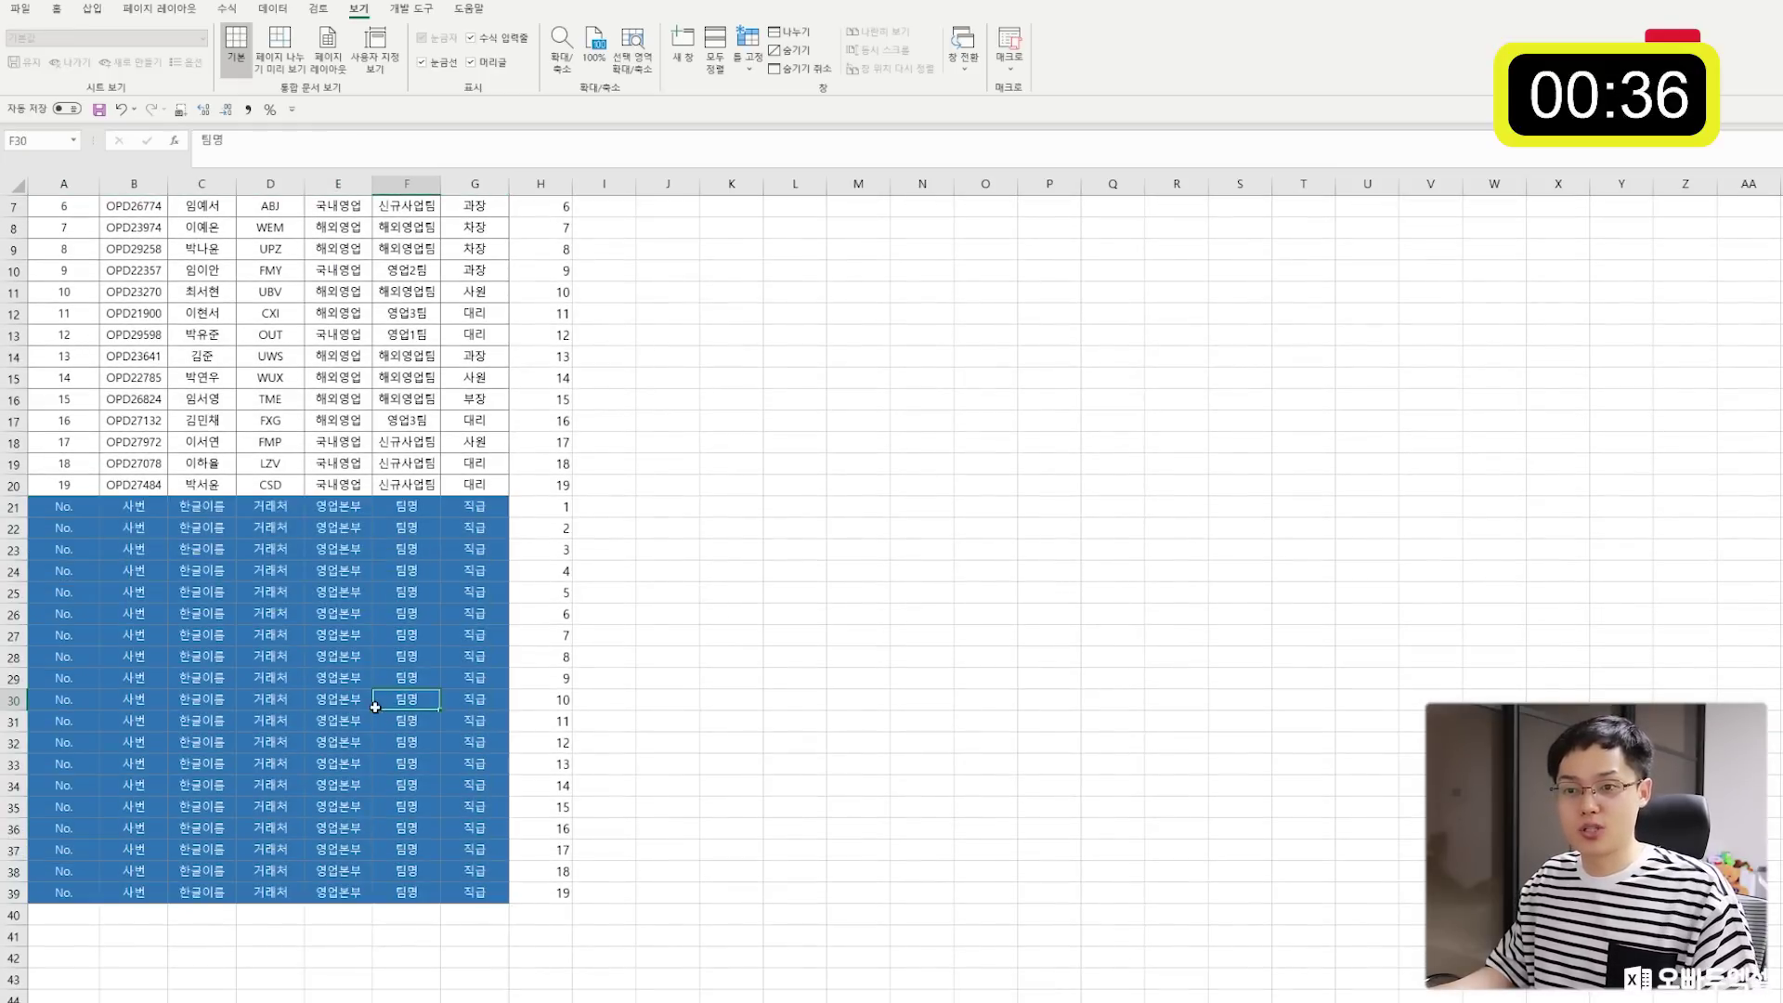
Select the whole data range including column H and apply an AutoFilter to it.
{"action": "scroll", "coordinate": [372, 710], "scroll_direction": "up", "scroll_amount": 2}
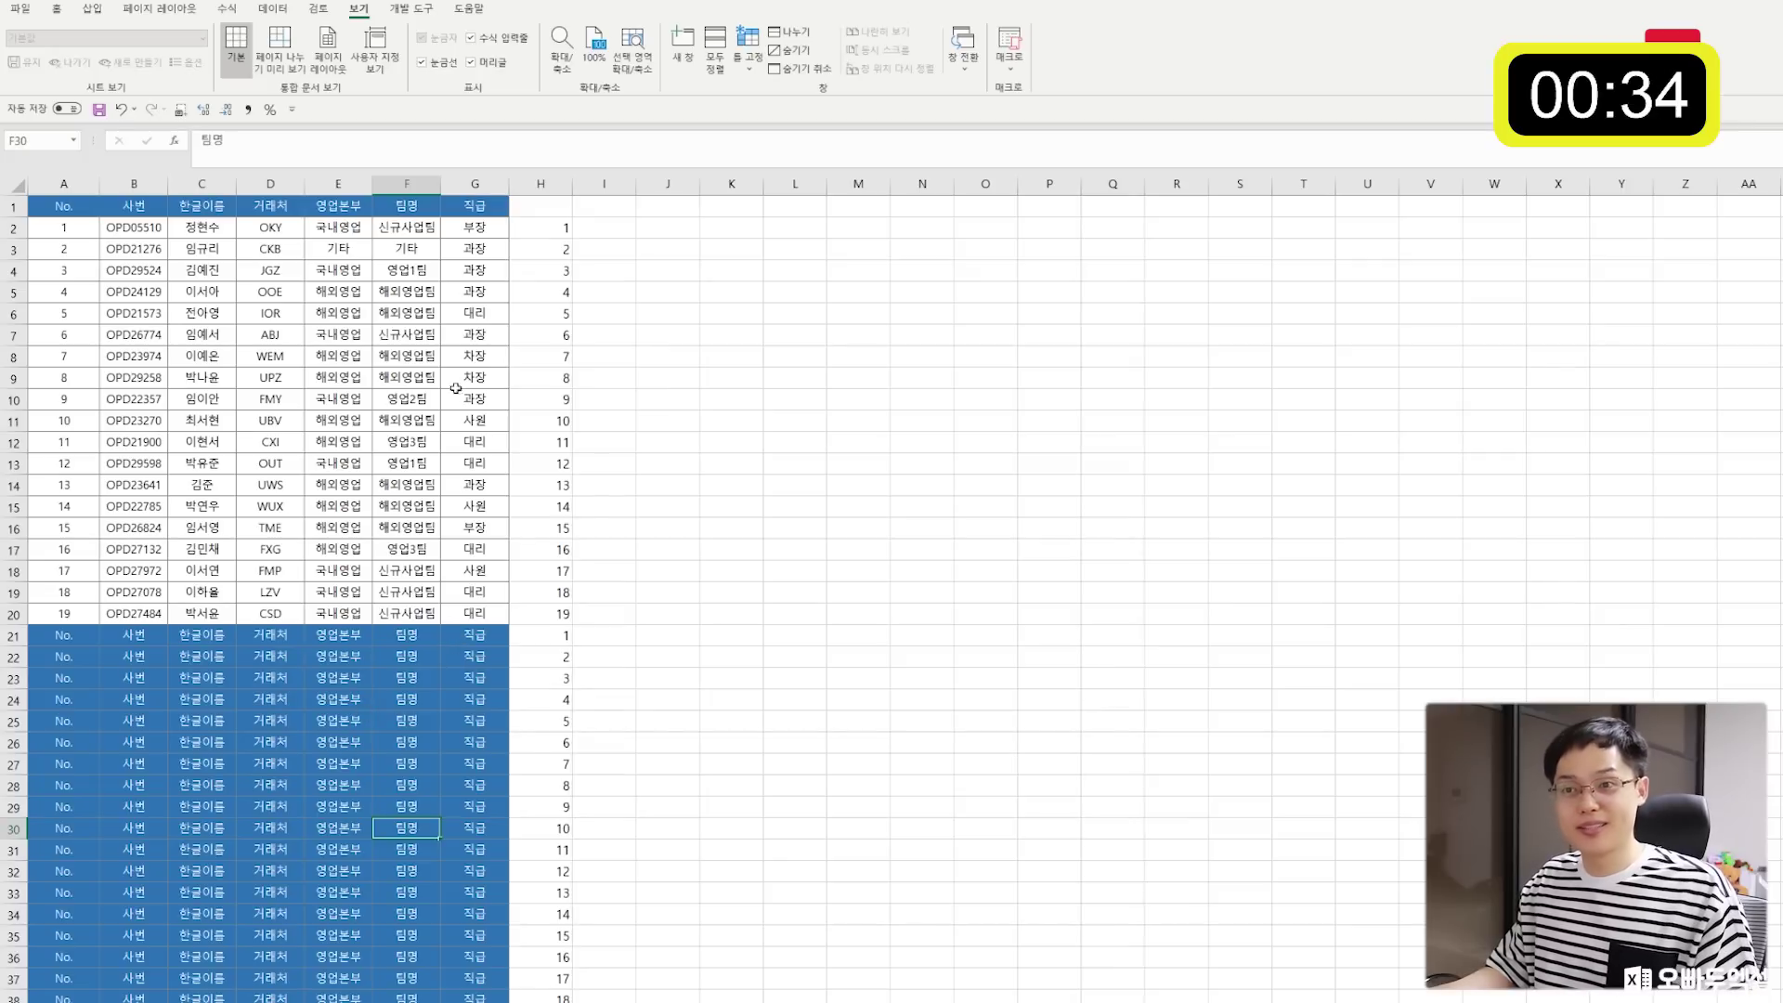
{"action": "left_click", "coordinate": [475, 249]}
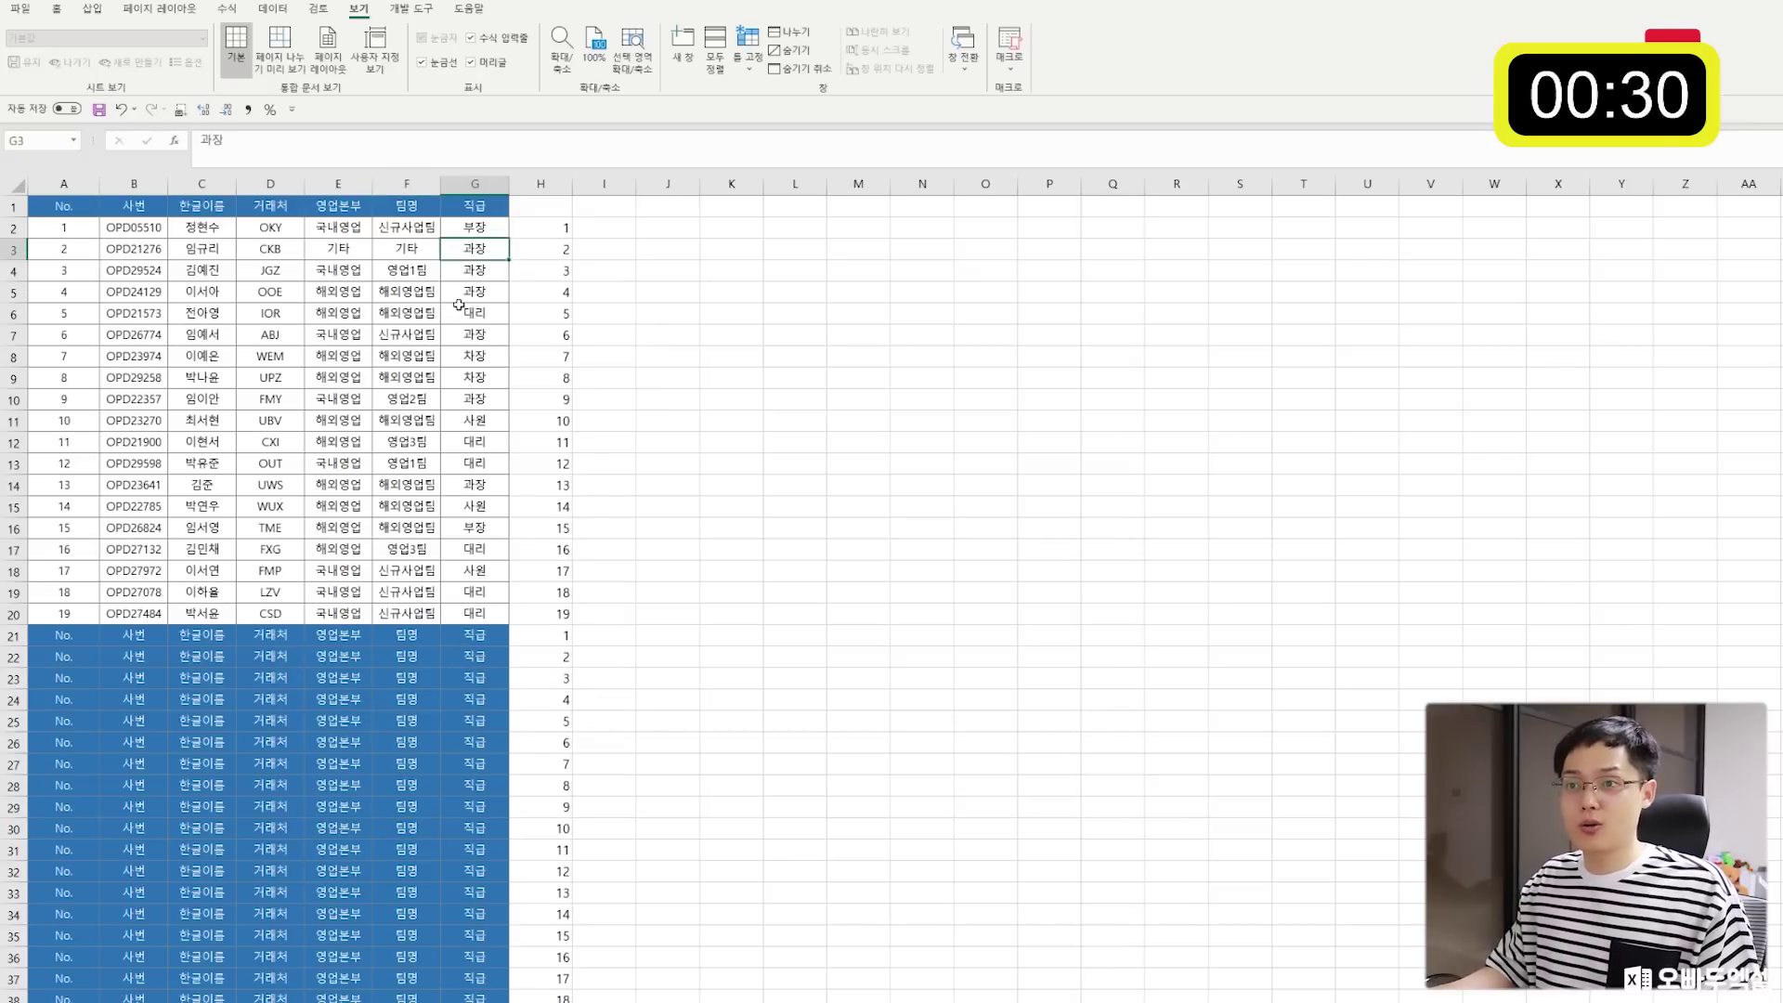
{"action": "key", "text": "ctrl+a"}
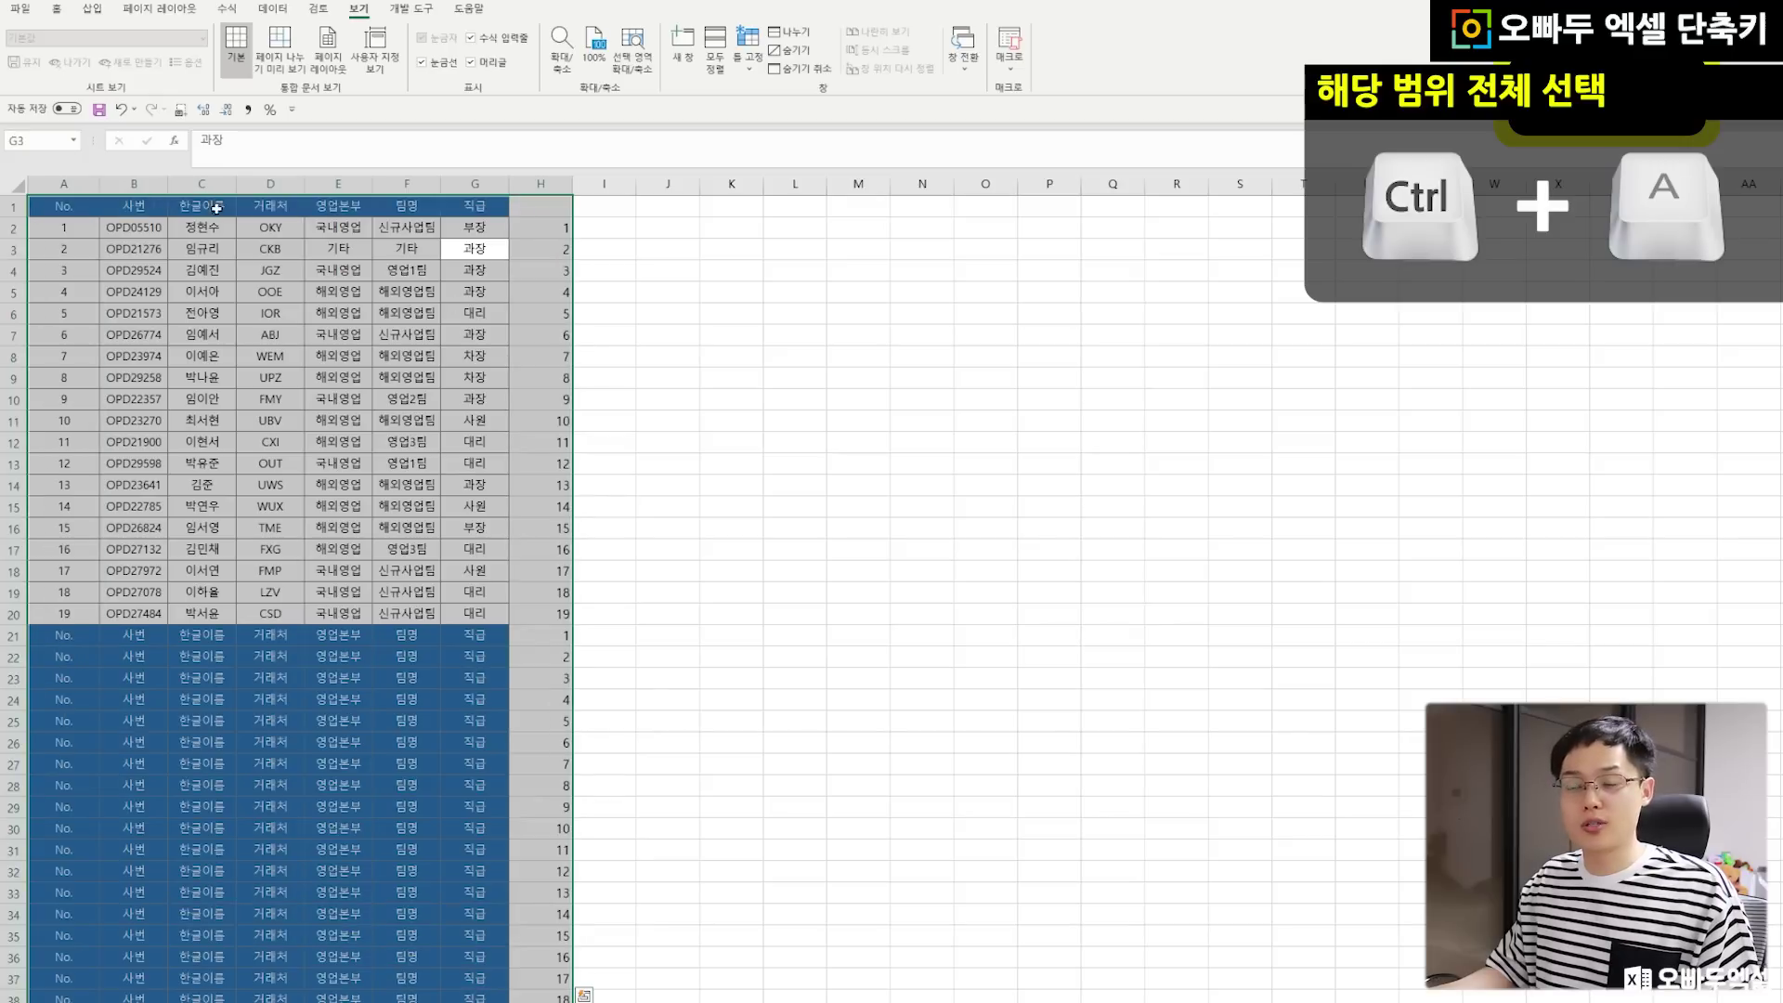
{"action": "left_click", "coordinate": [281, 11]}
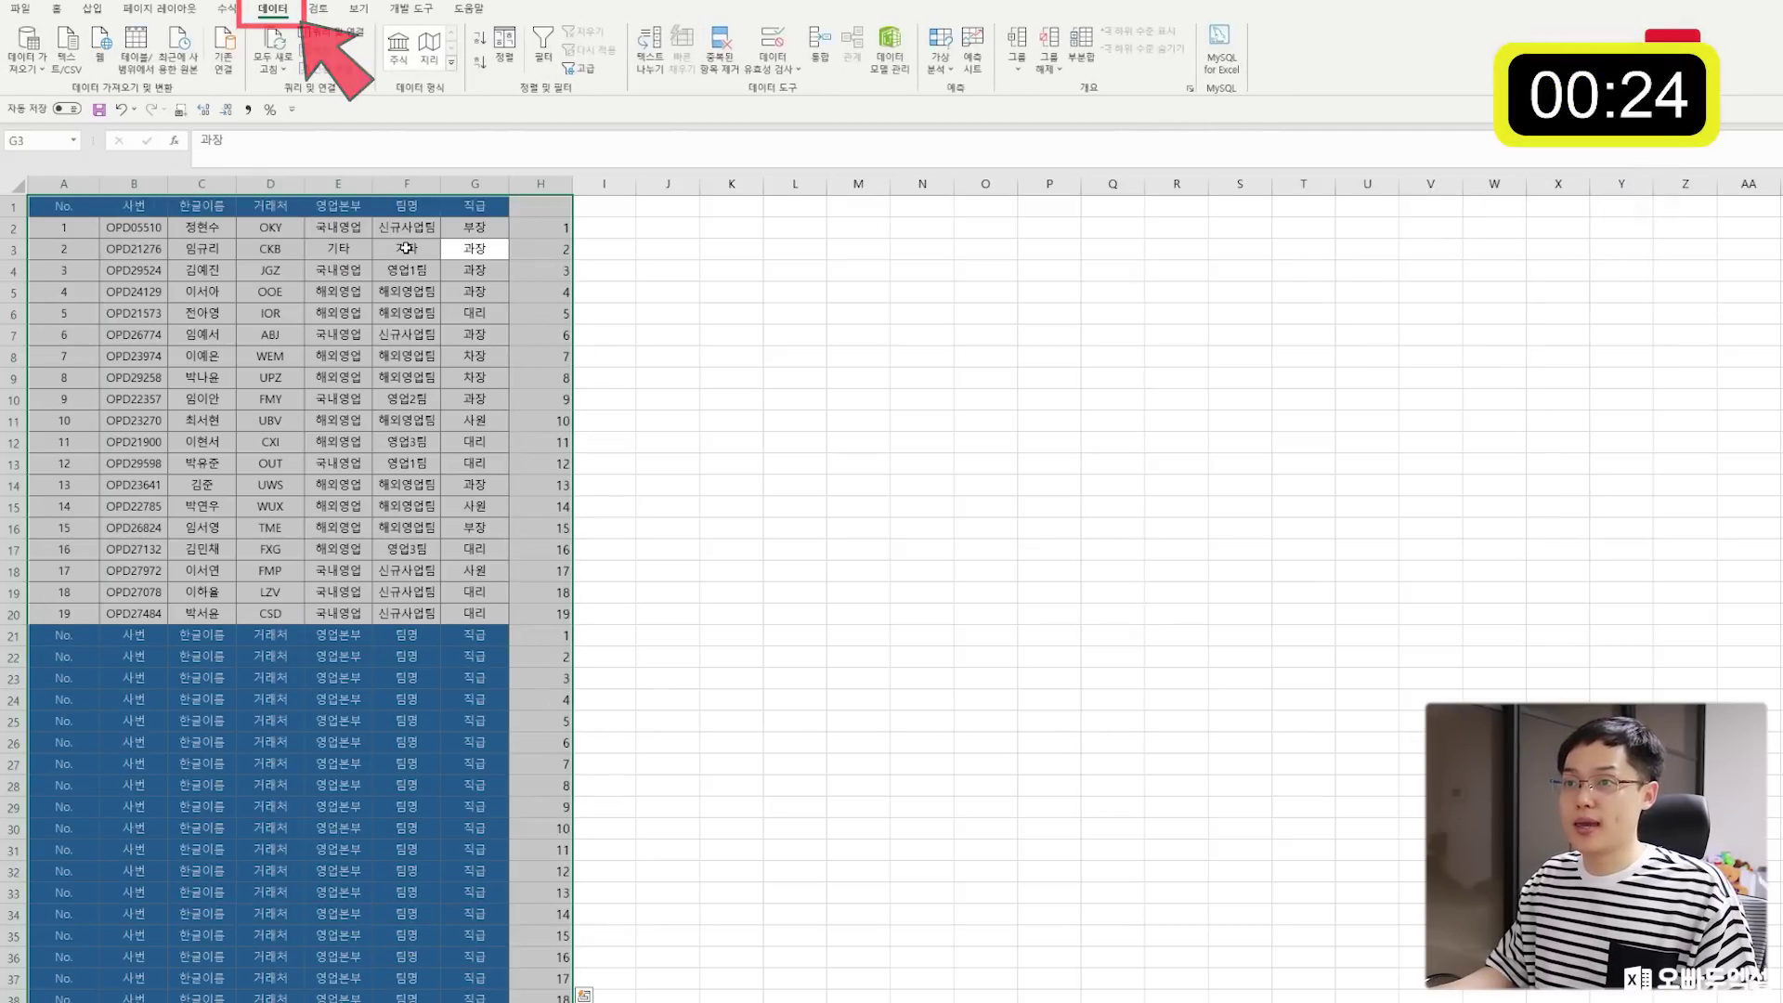
{"action": "left_click", "coordinate": [548, 51]}
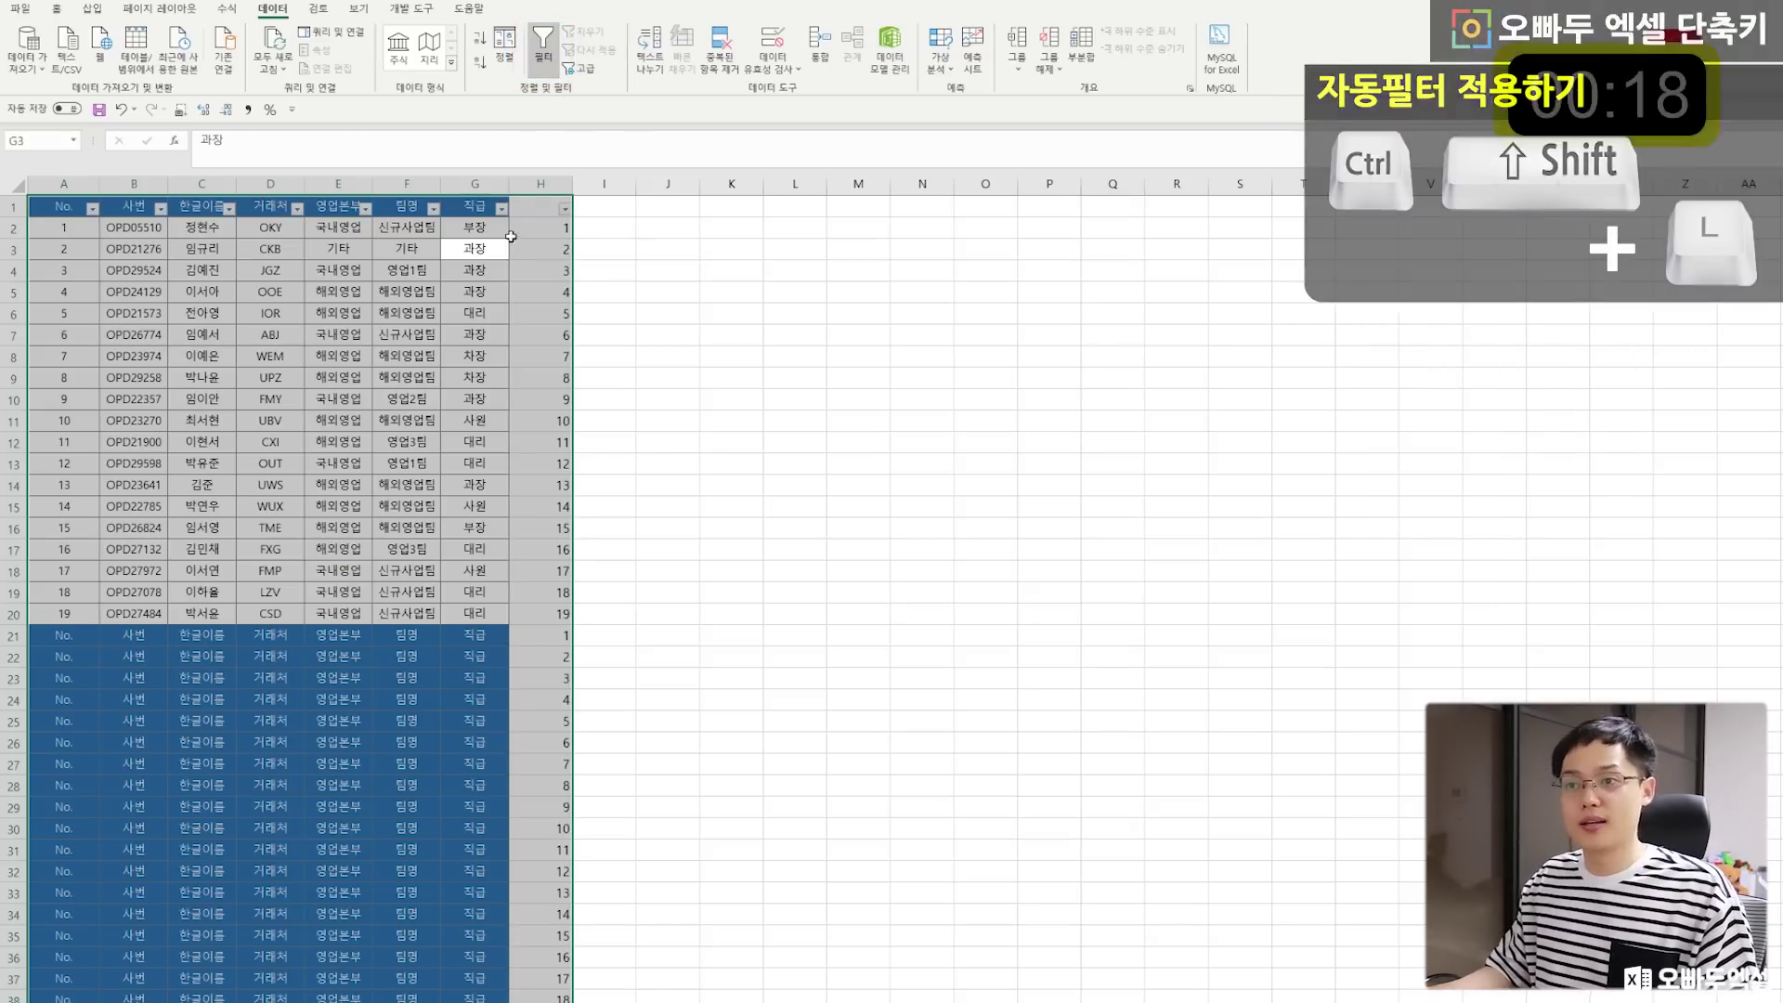
Sort the filtered range by the numbers in column H from smallest to largest.
{"action": "left_click", "coordinate": [540, 228]}
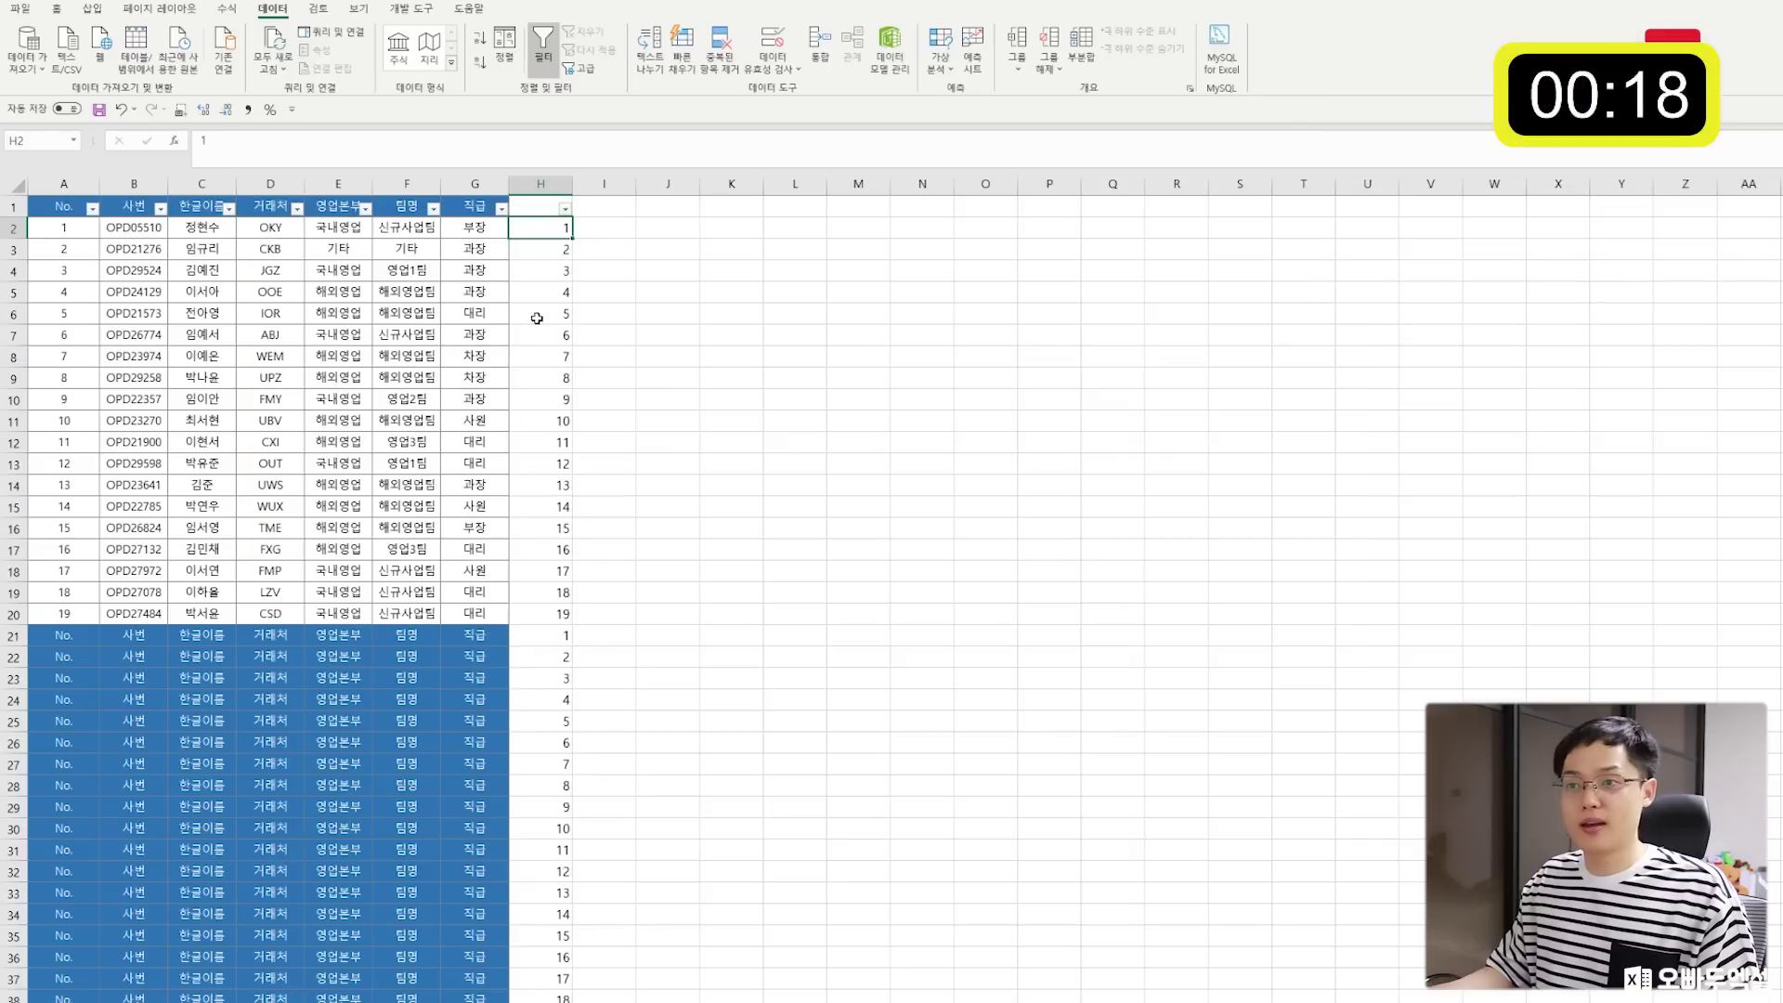
{"action": "left_click", "coordinate": [565, 211]}
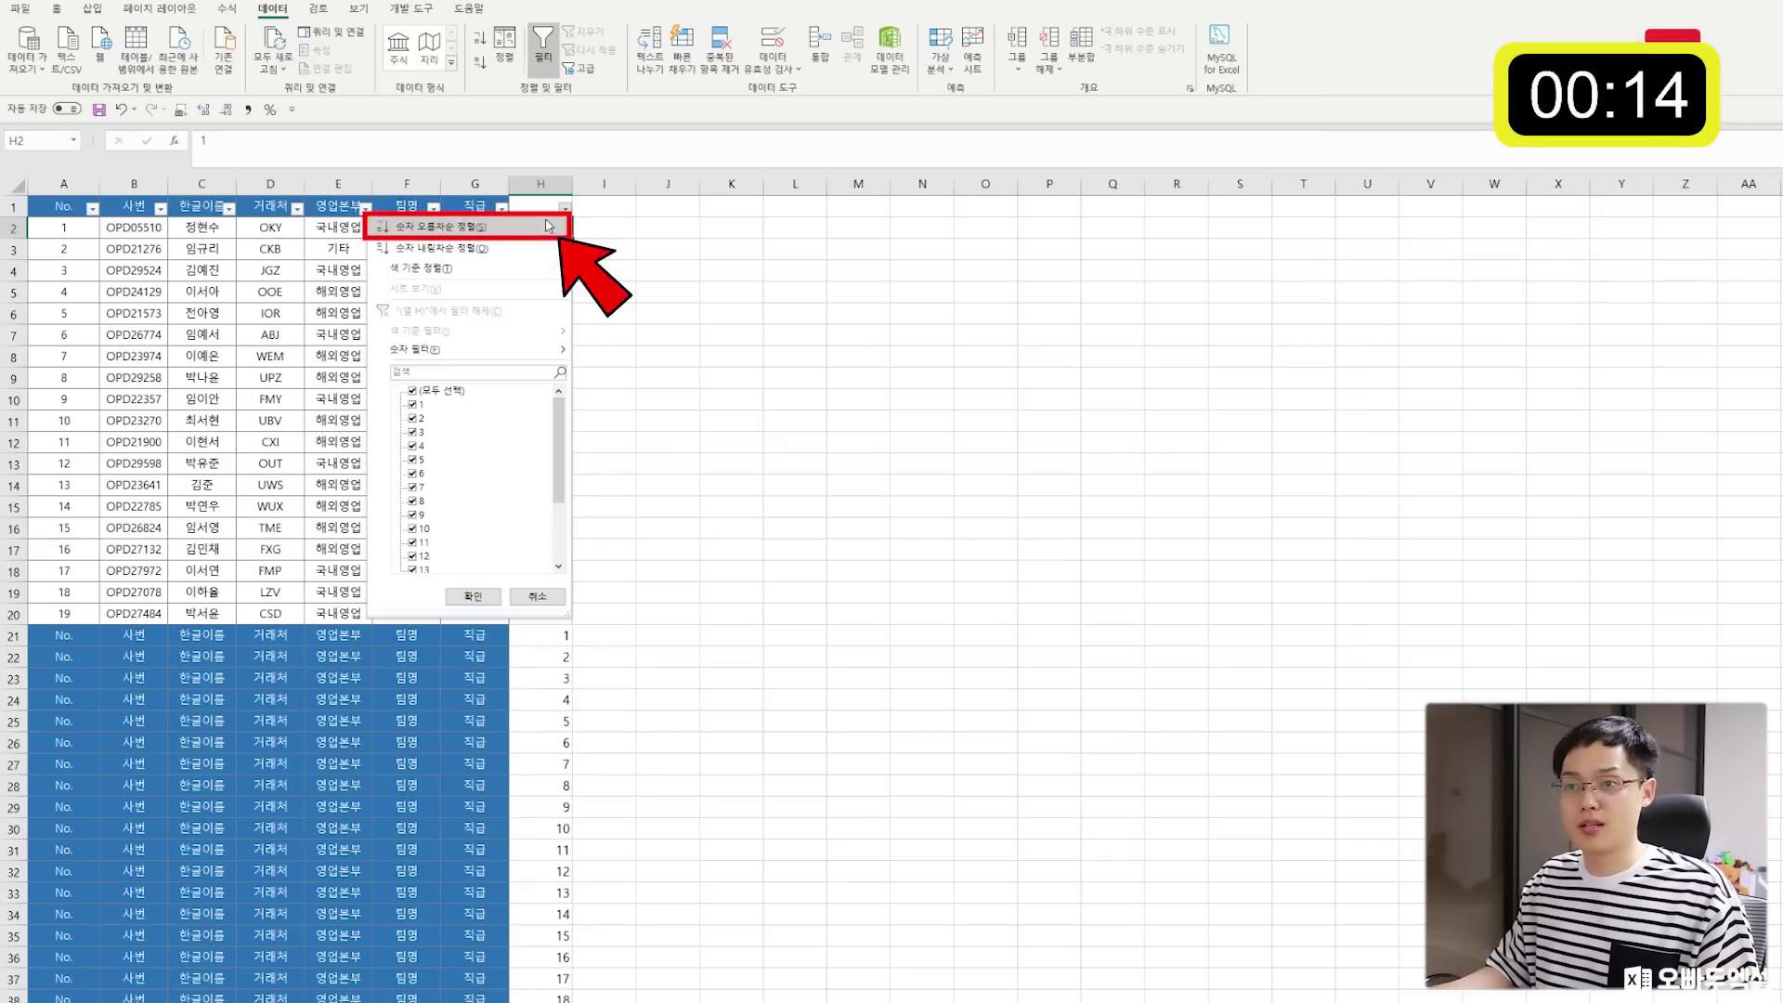
{"action": "left_click", "coordinate": [548, 226]}
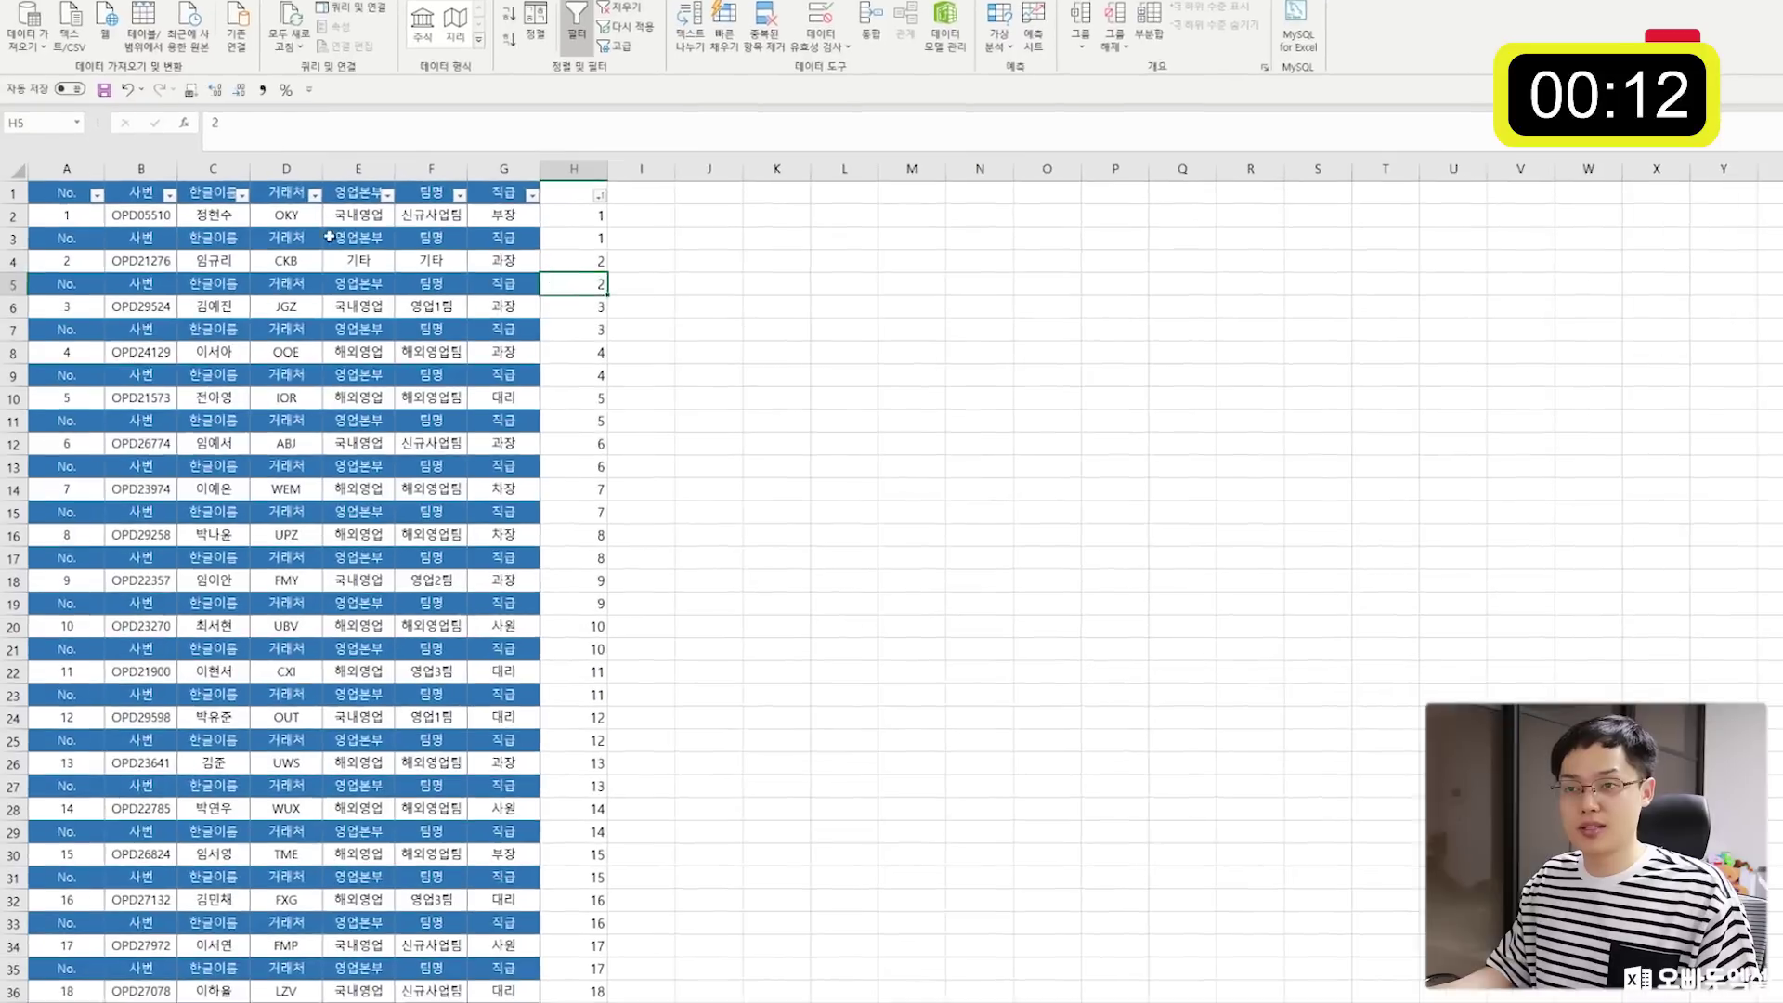
{"action": "left_click", "coordinate": [430, 419]}
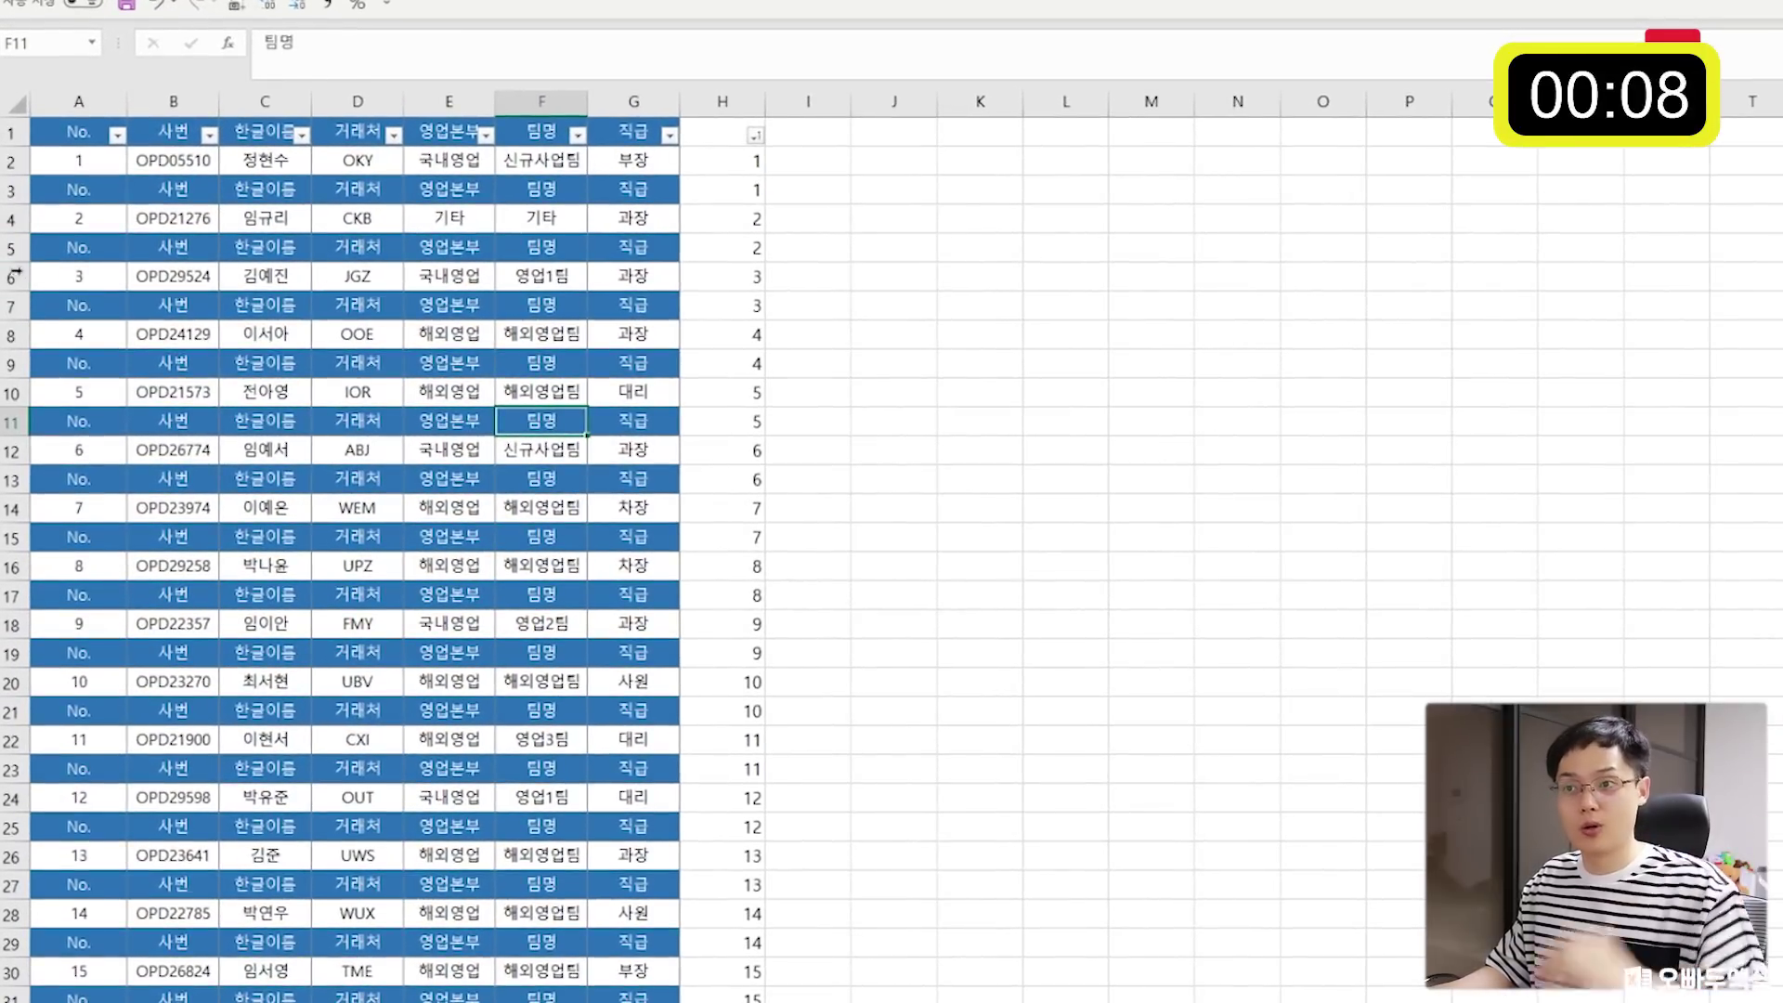
Delete the entire helper number column H.
{"action": "left_click", "coordinate": [739, 101]}
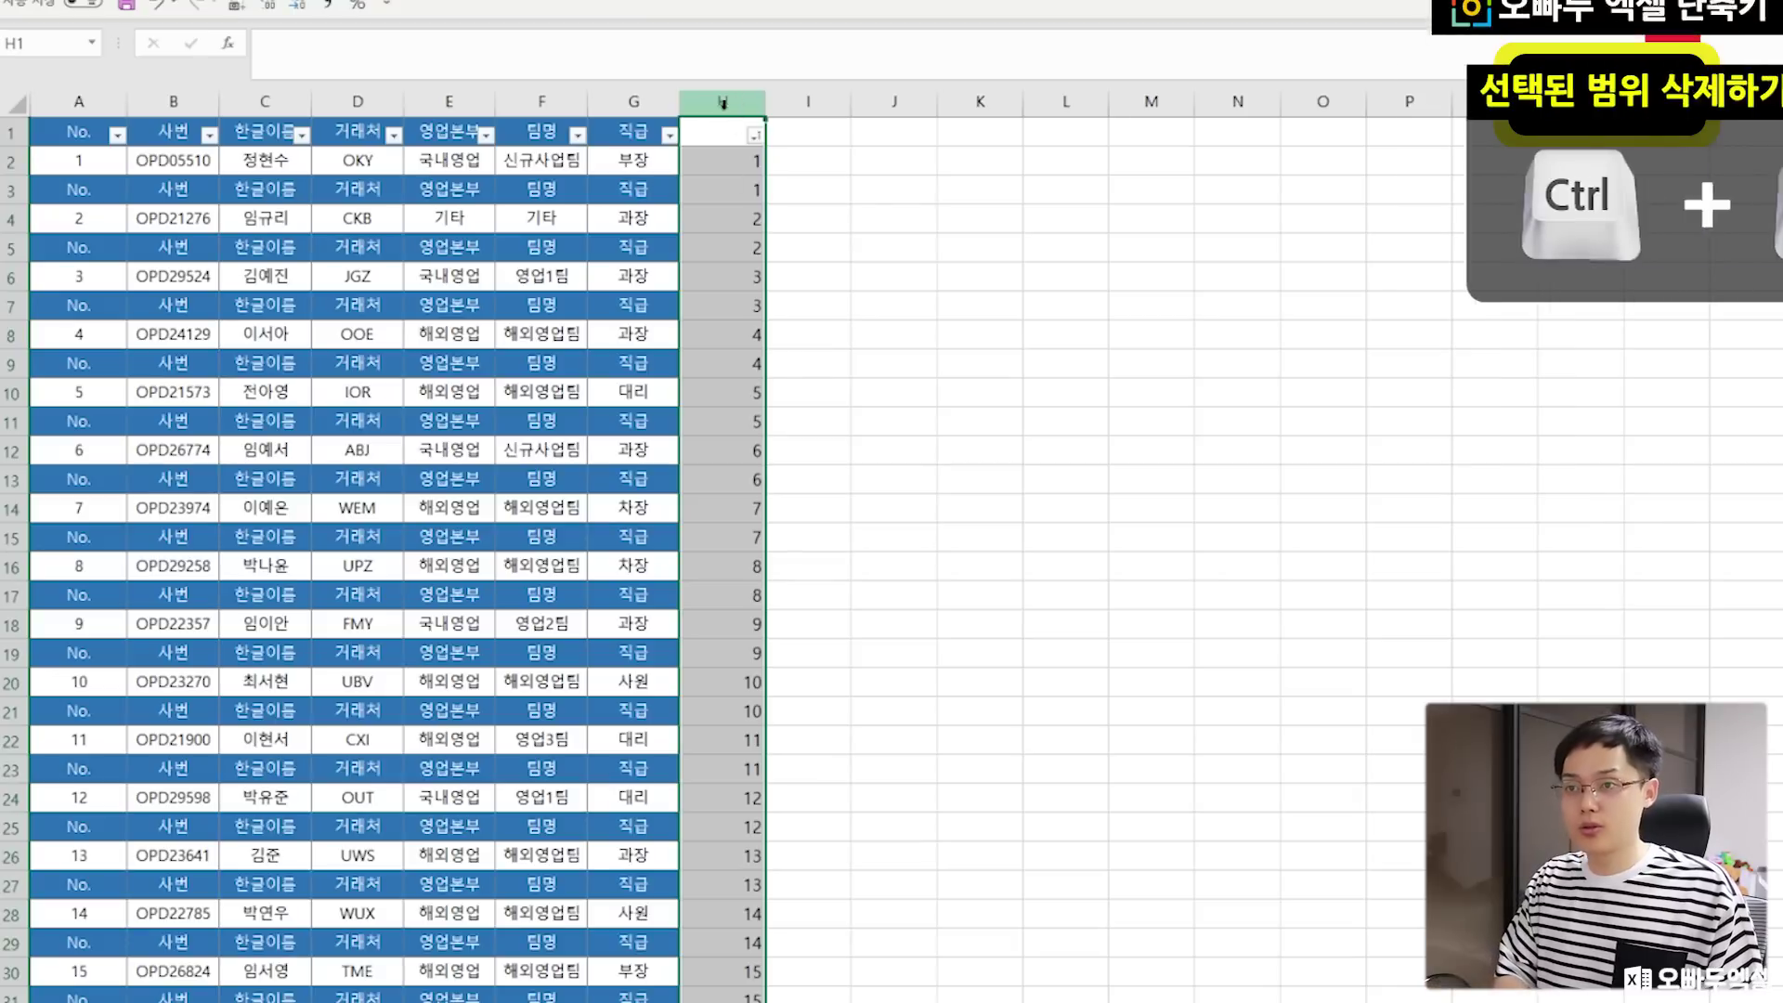
{"action": "key", "text": "ctrl+minus"}
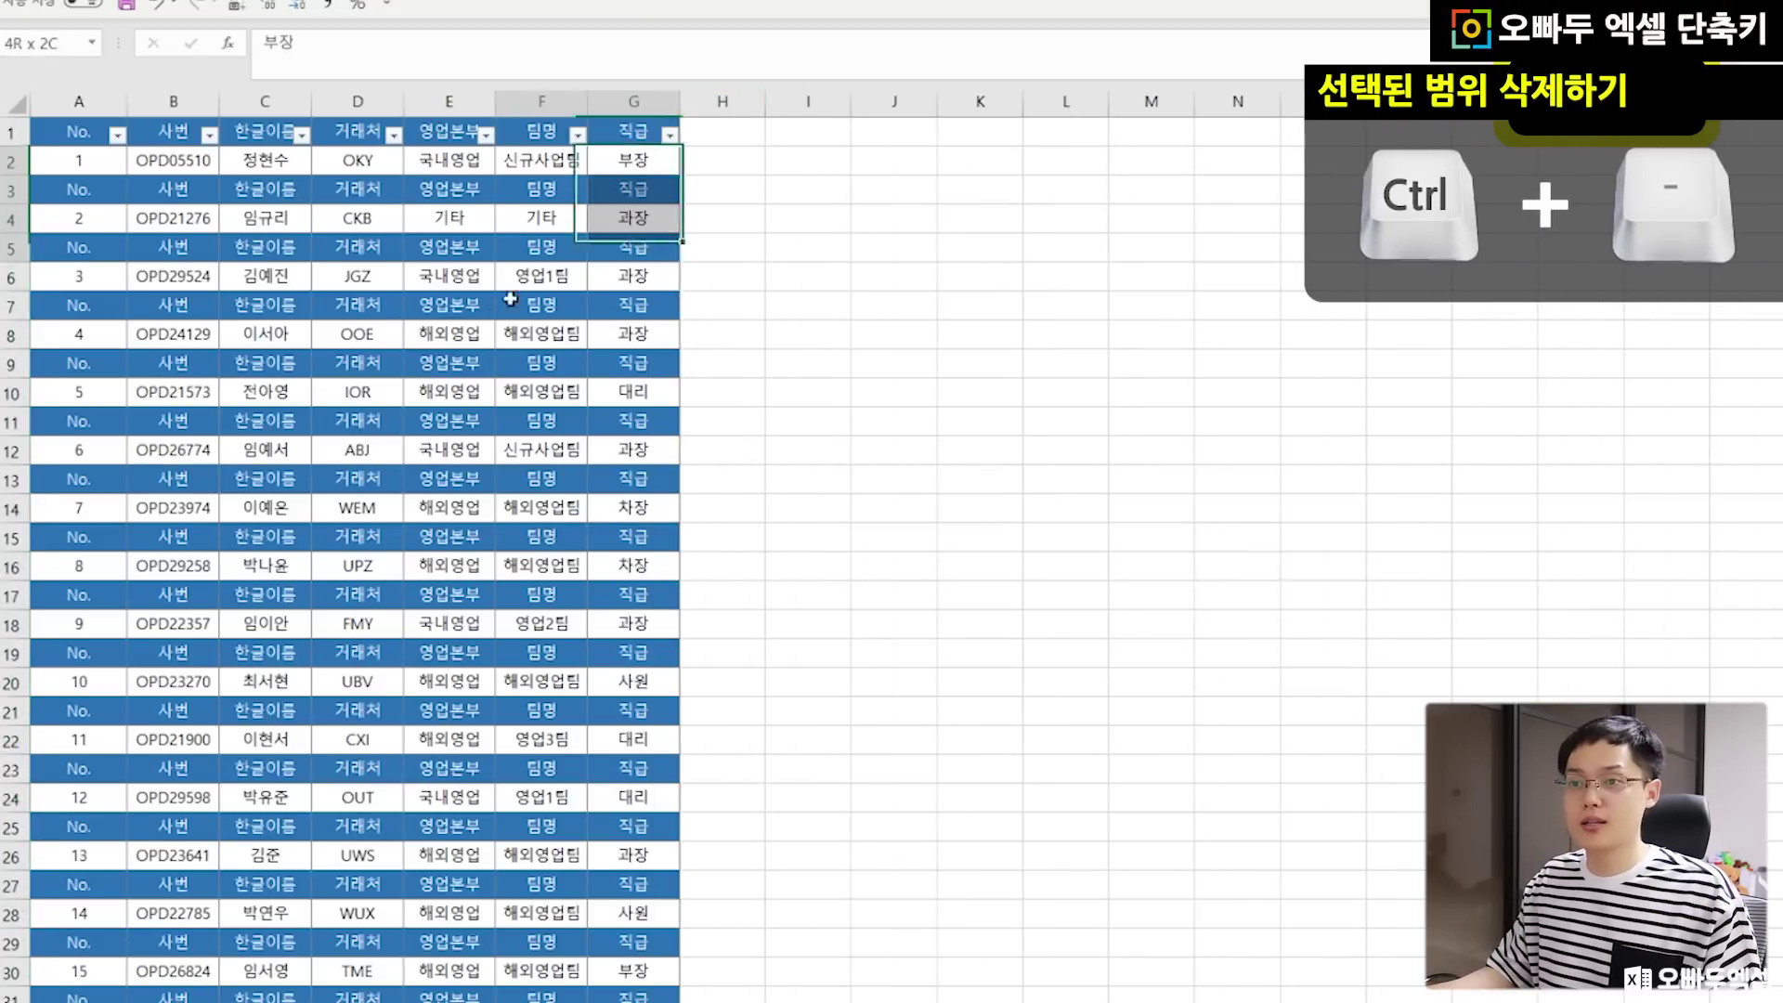
{"action": "left_click", "coordinate": [434, 364]}
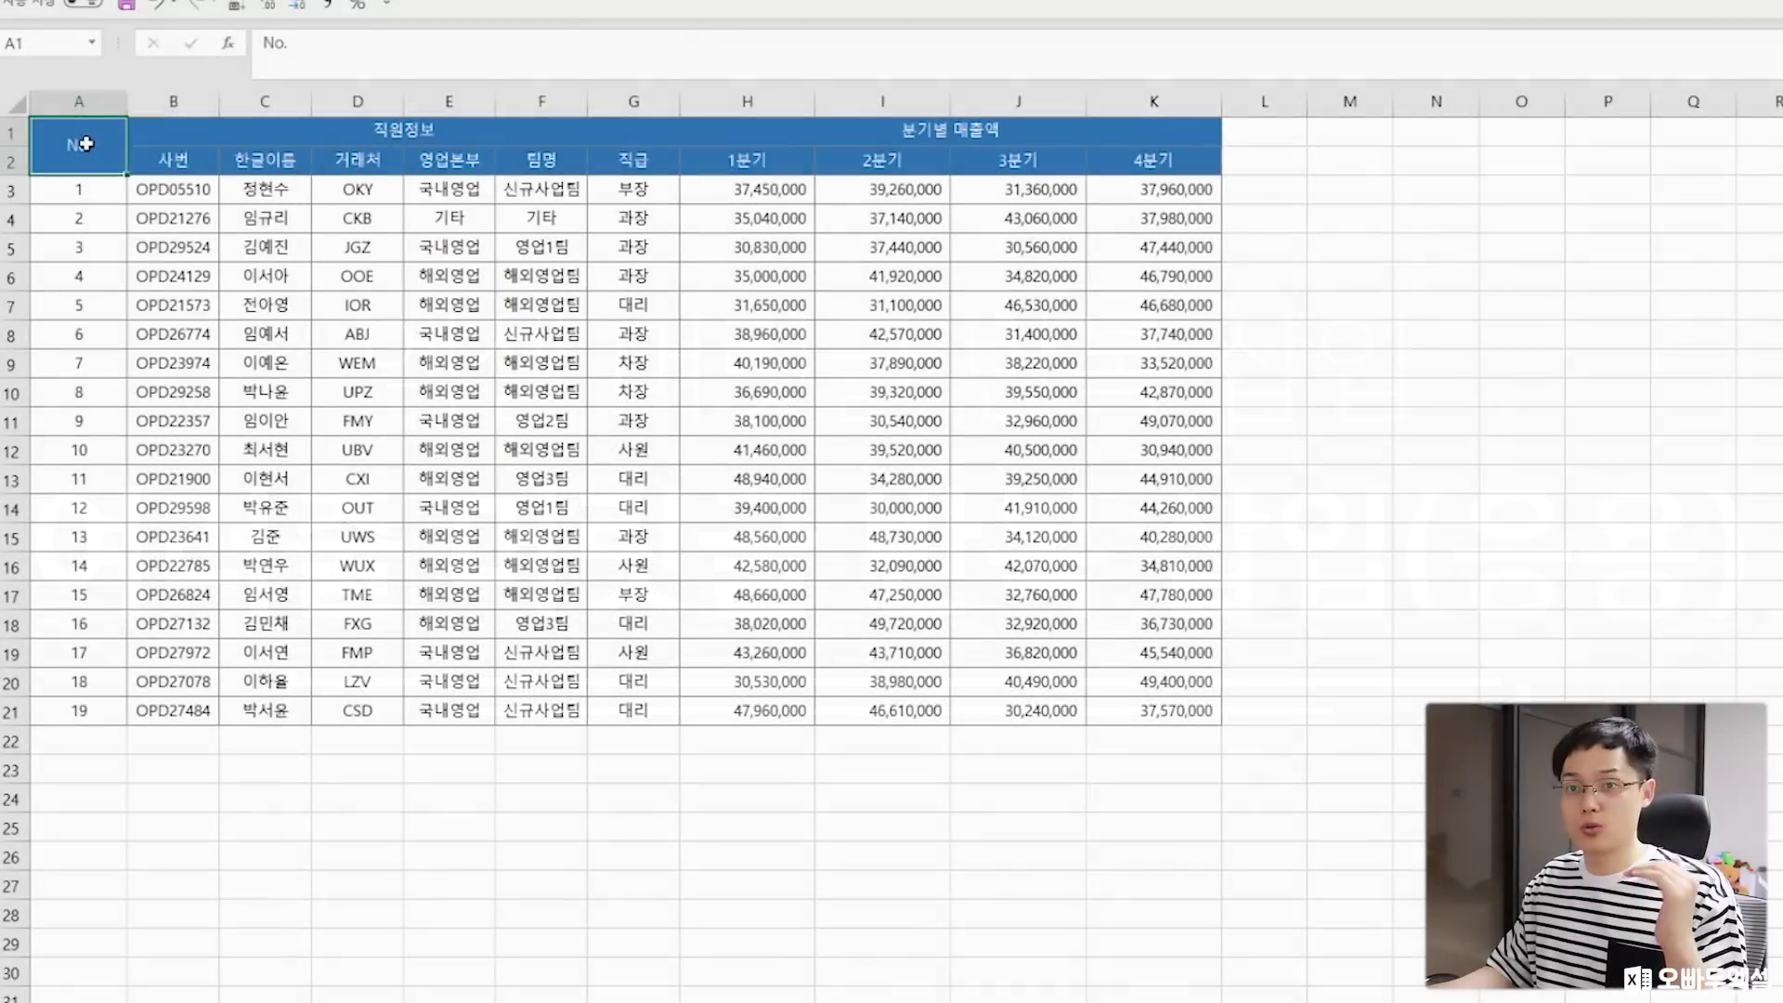
{"action": "left_click_drag", "start_coordinate": [111, 139], "coordinate": [957, 128]}
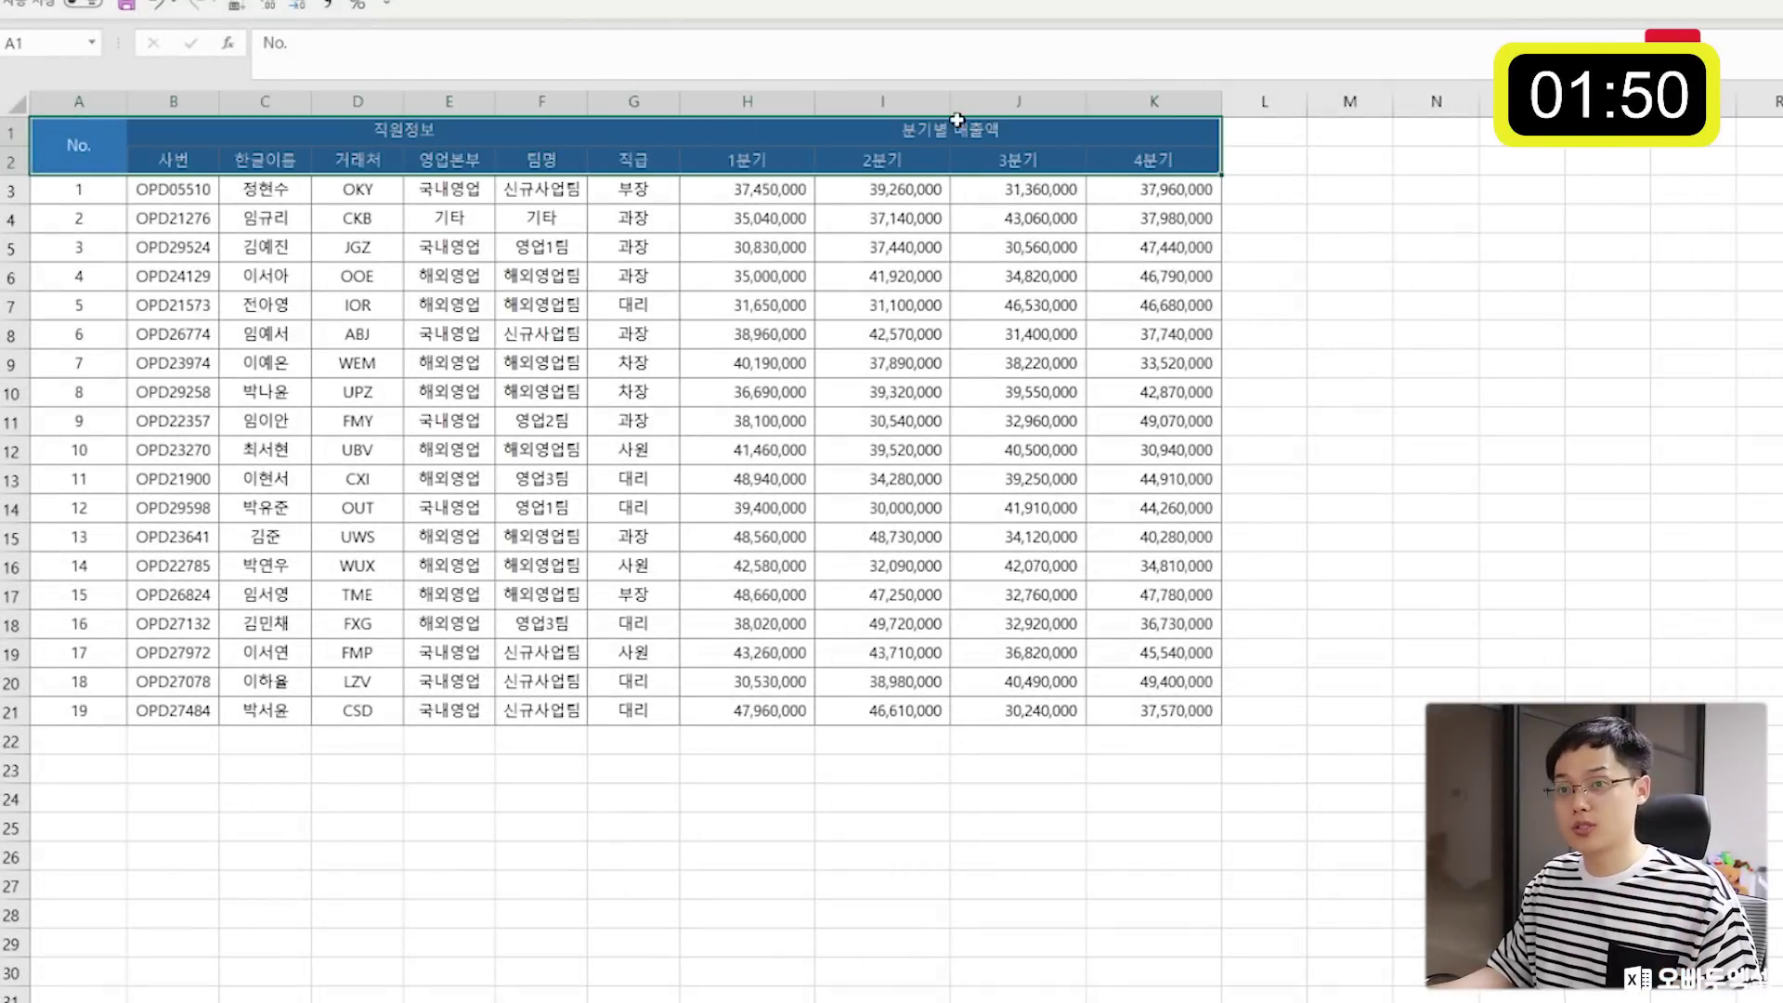
{"action": "left_click", "coordinate": [65, 153]}
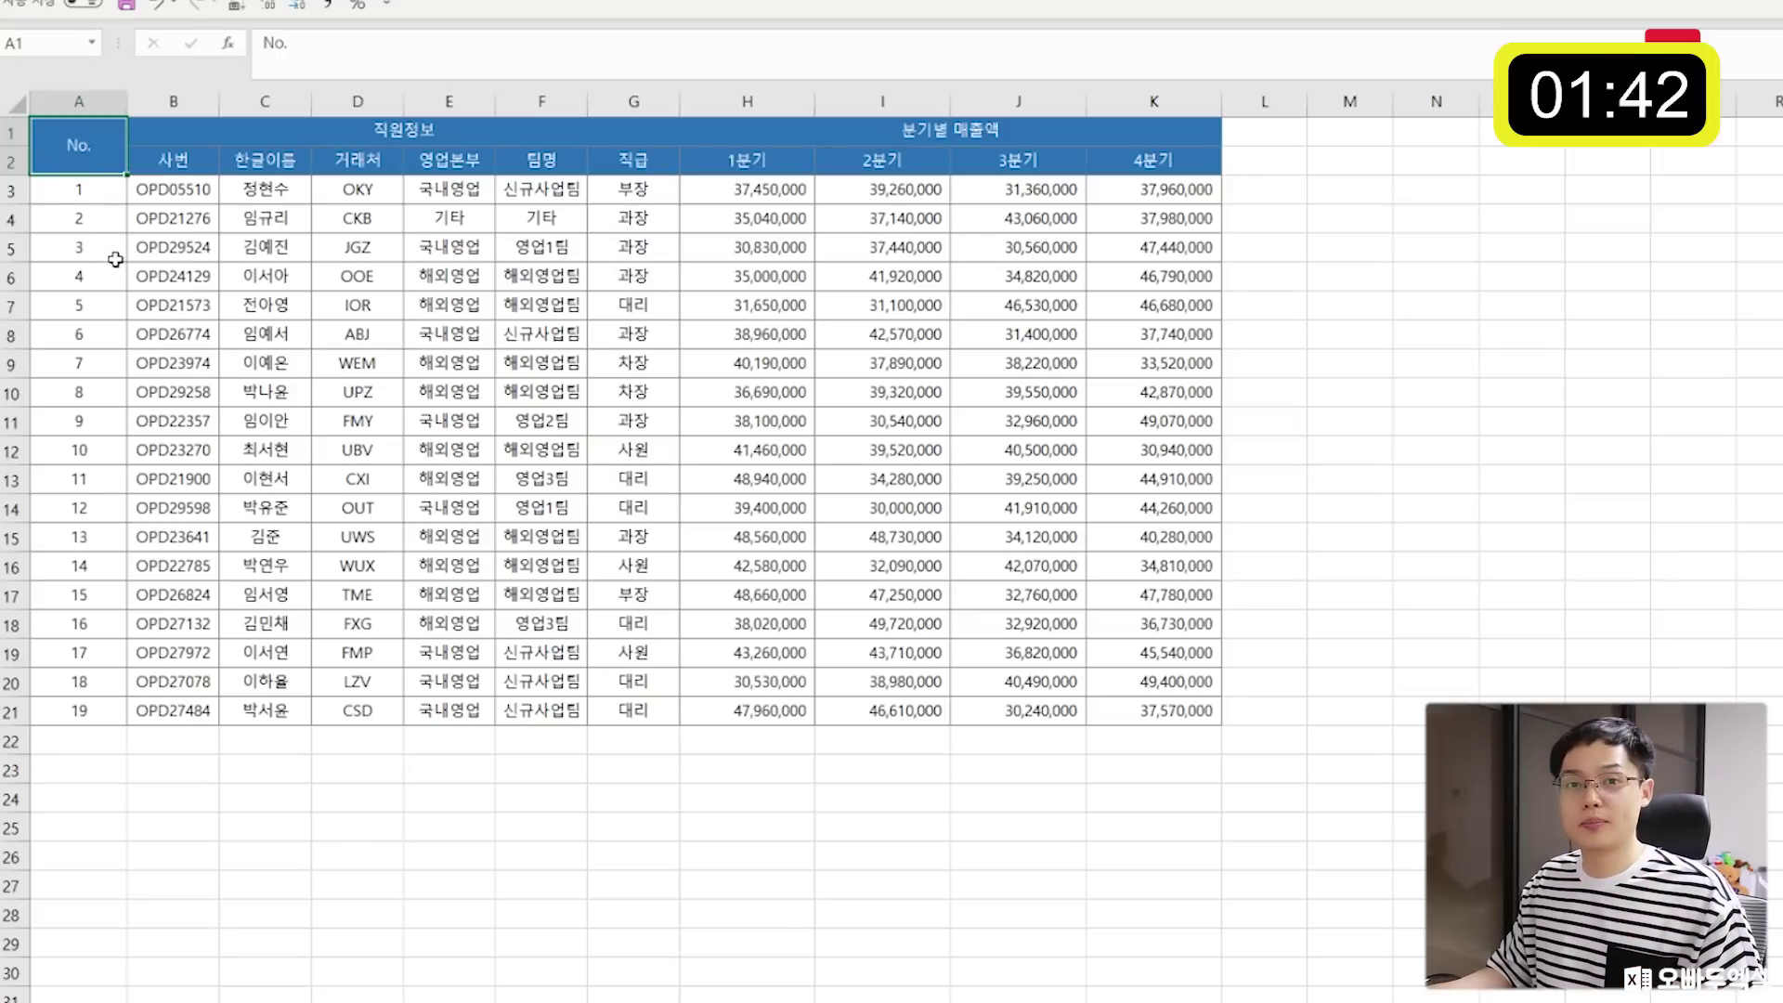
Number the data rows in column L by entering 1 in L3 and 2 in L4 and filling the series down to 19 in L21.
{"action": "left_click", "coordinate": [1295, 185]}
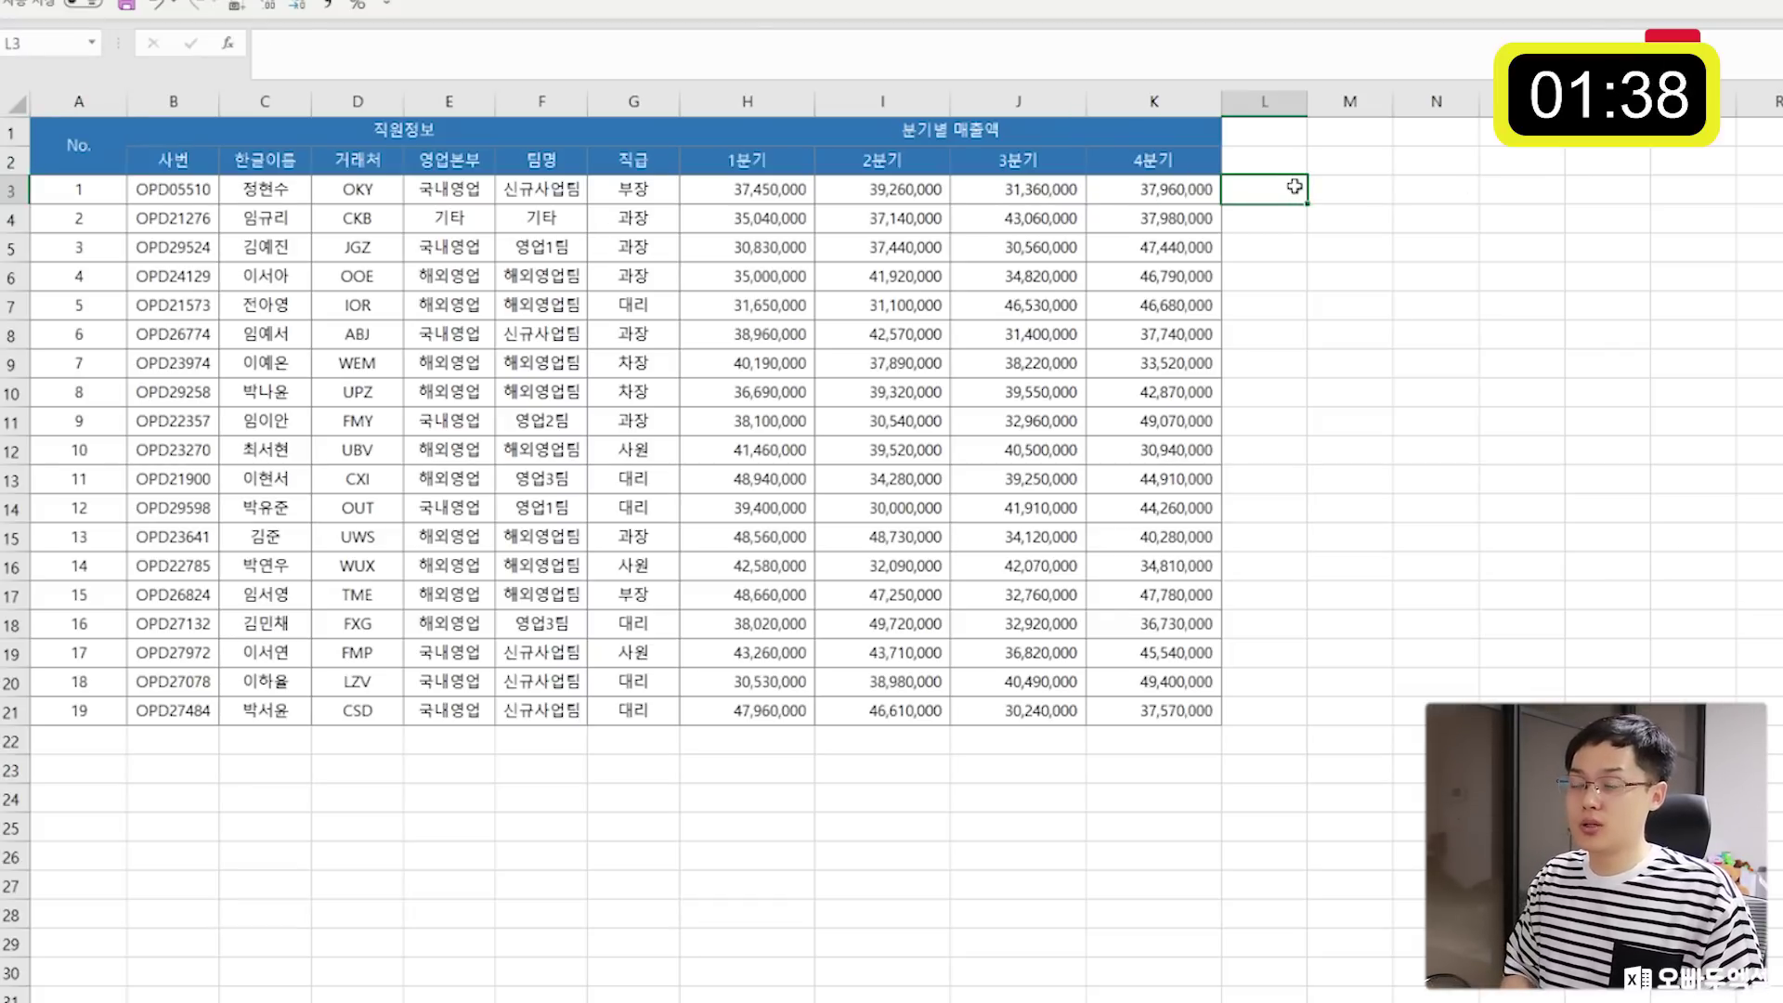
{"action": "key", "text": "Return"}
{"action": "type", "text": "2"}
{"action": "key", "text": "Return"}
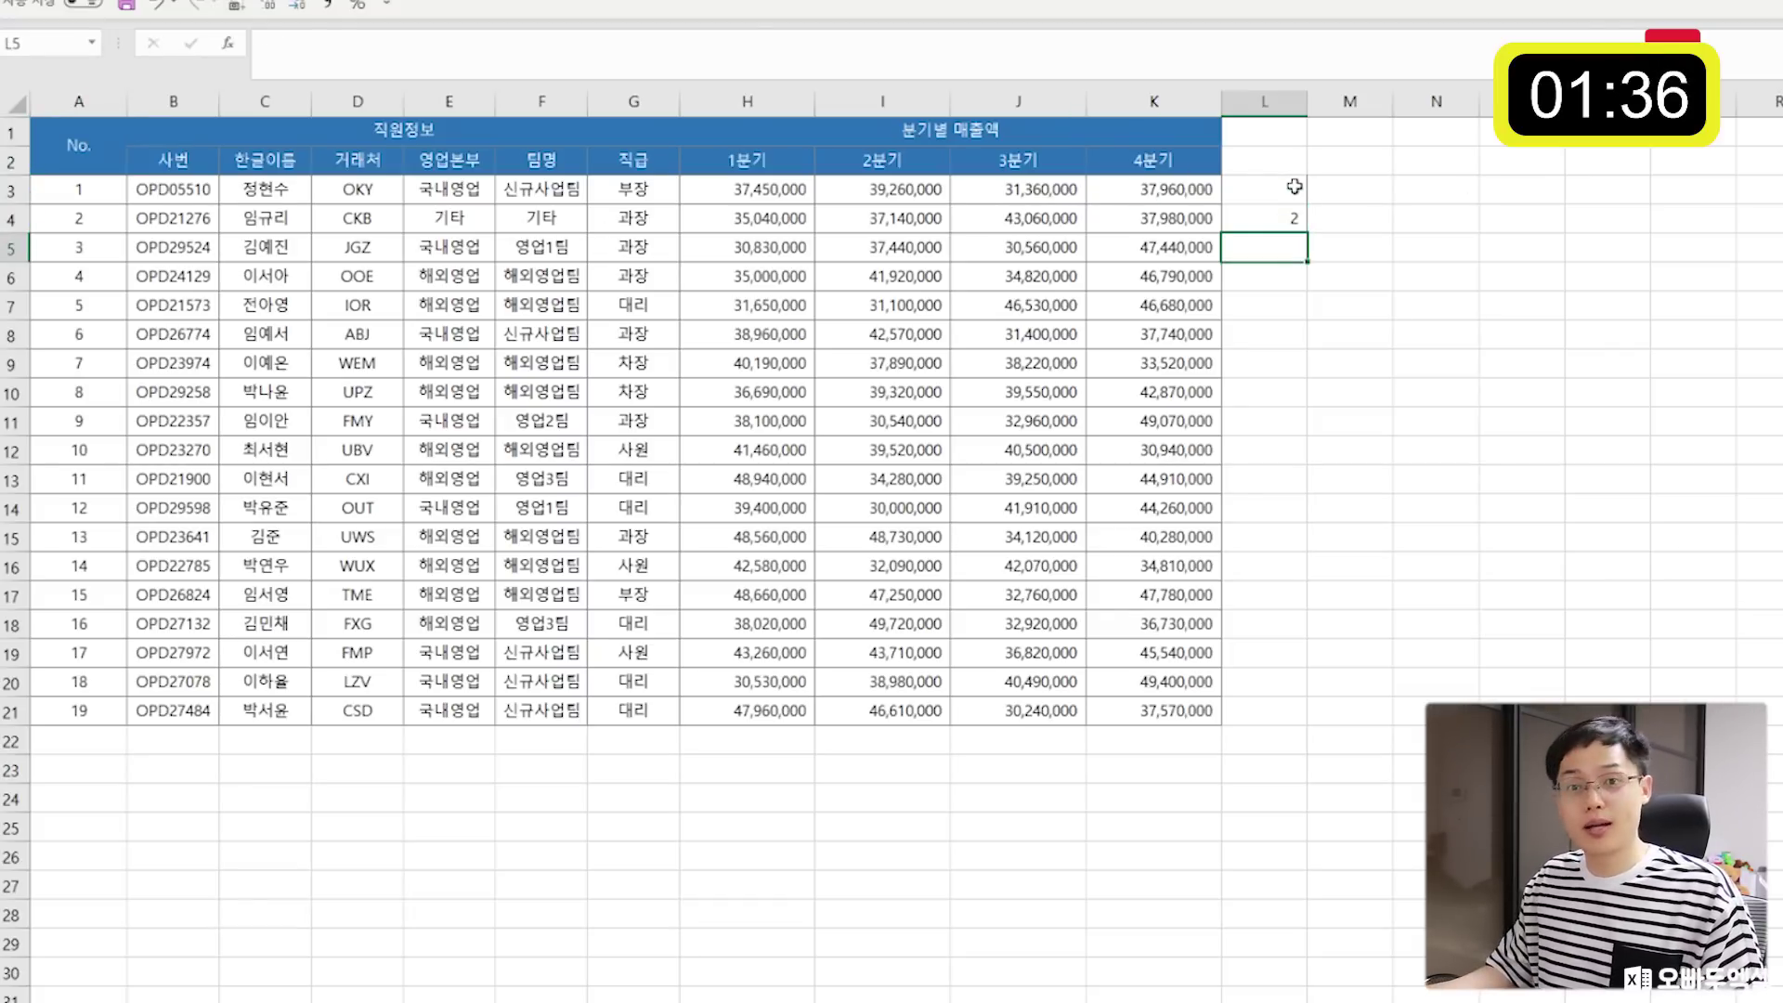
{"action": "left_click_drag", "start_coordinate": [1295, 186], "coordinate": [1292, 209]}
{"action": "double_click", "coordinate": [1307, 235]}
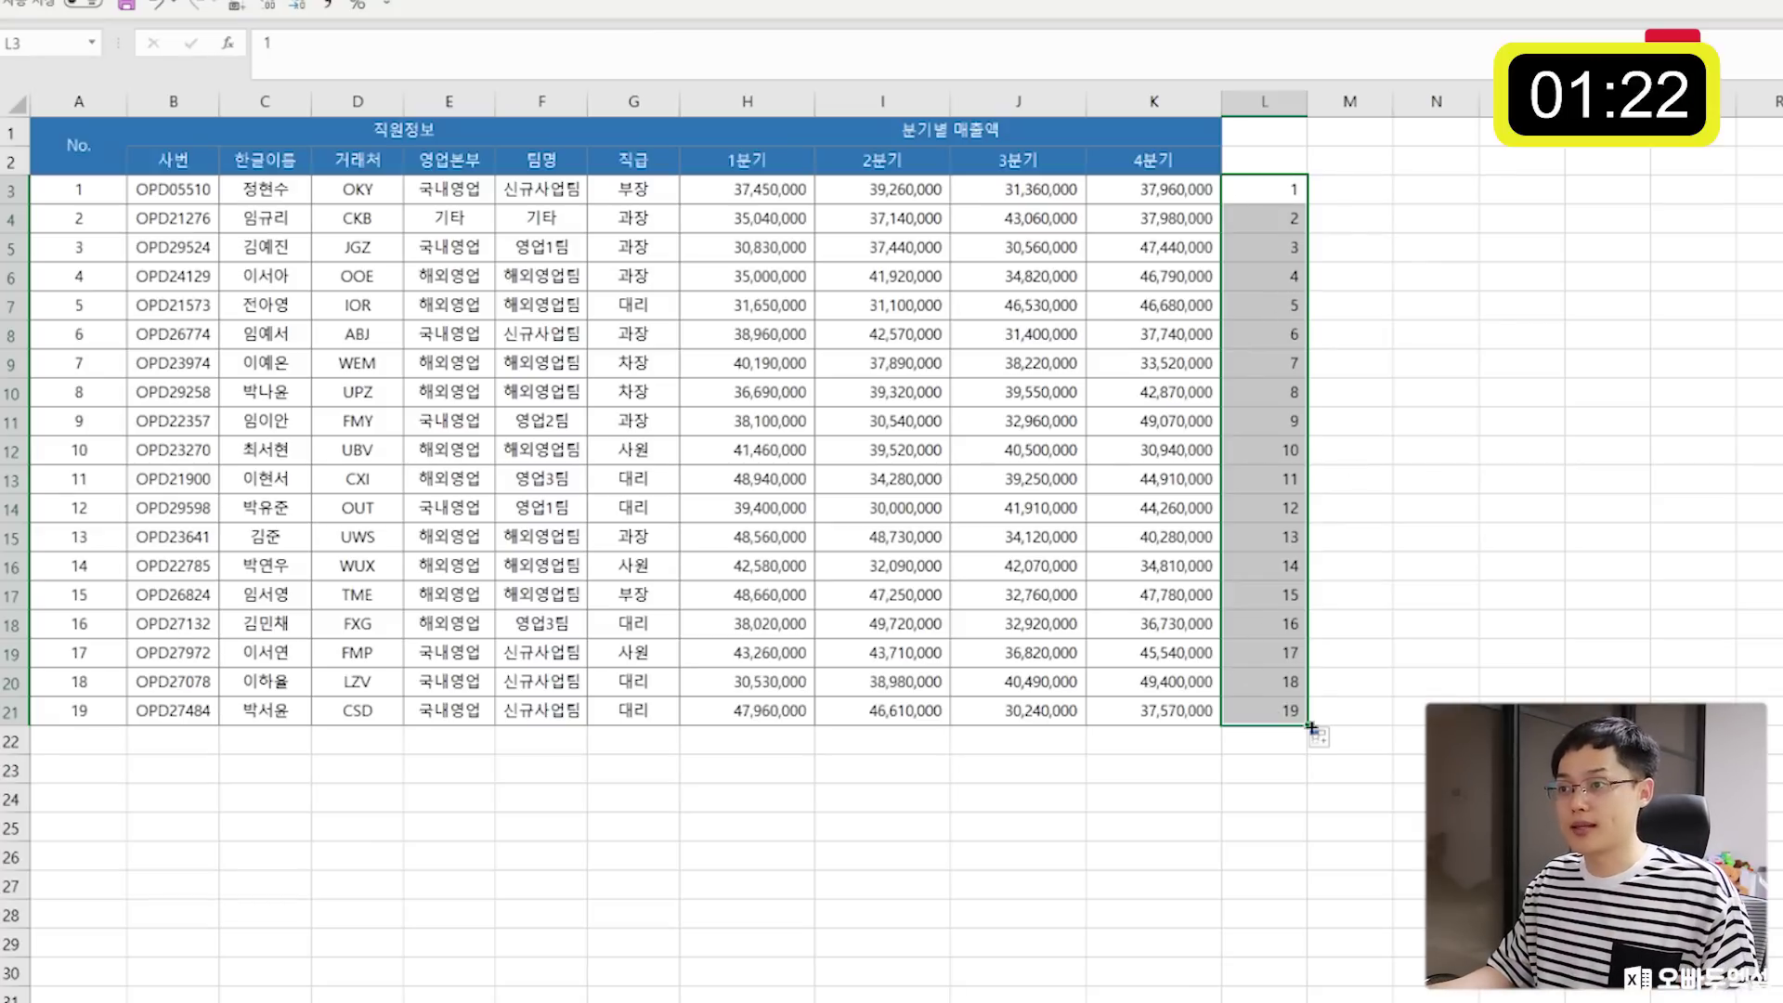
Copy the numbers 1 to 19 from L3:L21 and paste them twice below, starting at L22 and at L41.
{"action": "key", "text": "ctrl+c"}
{"action": "left_click", "coordinate": [1267, 740]}
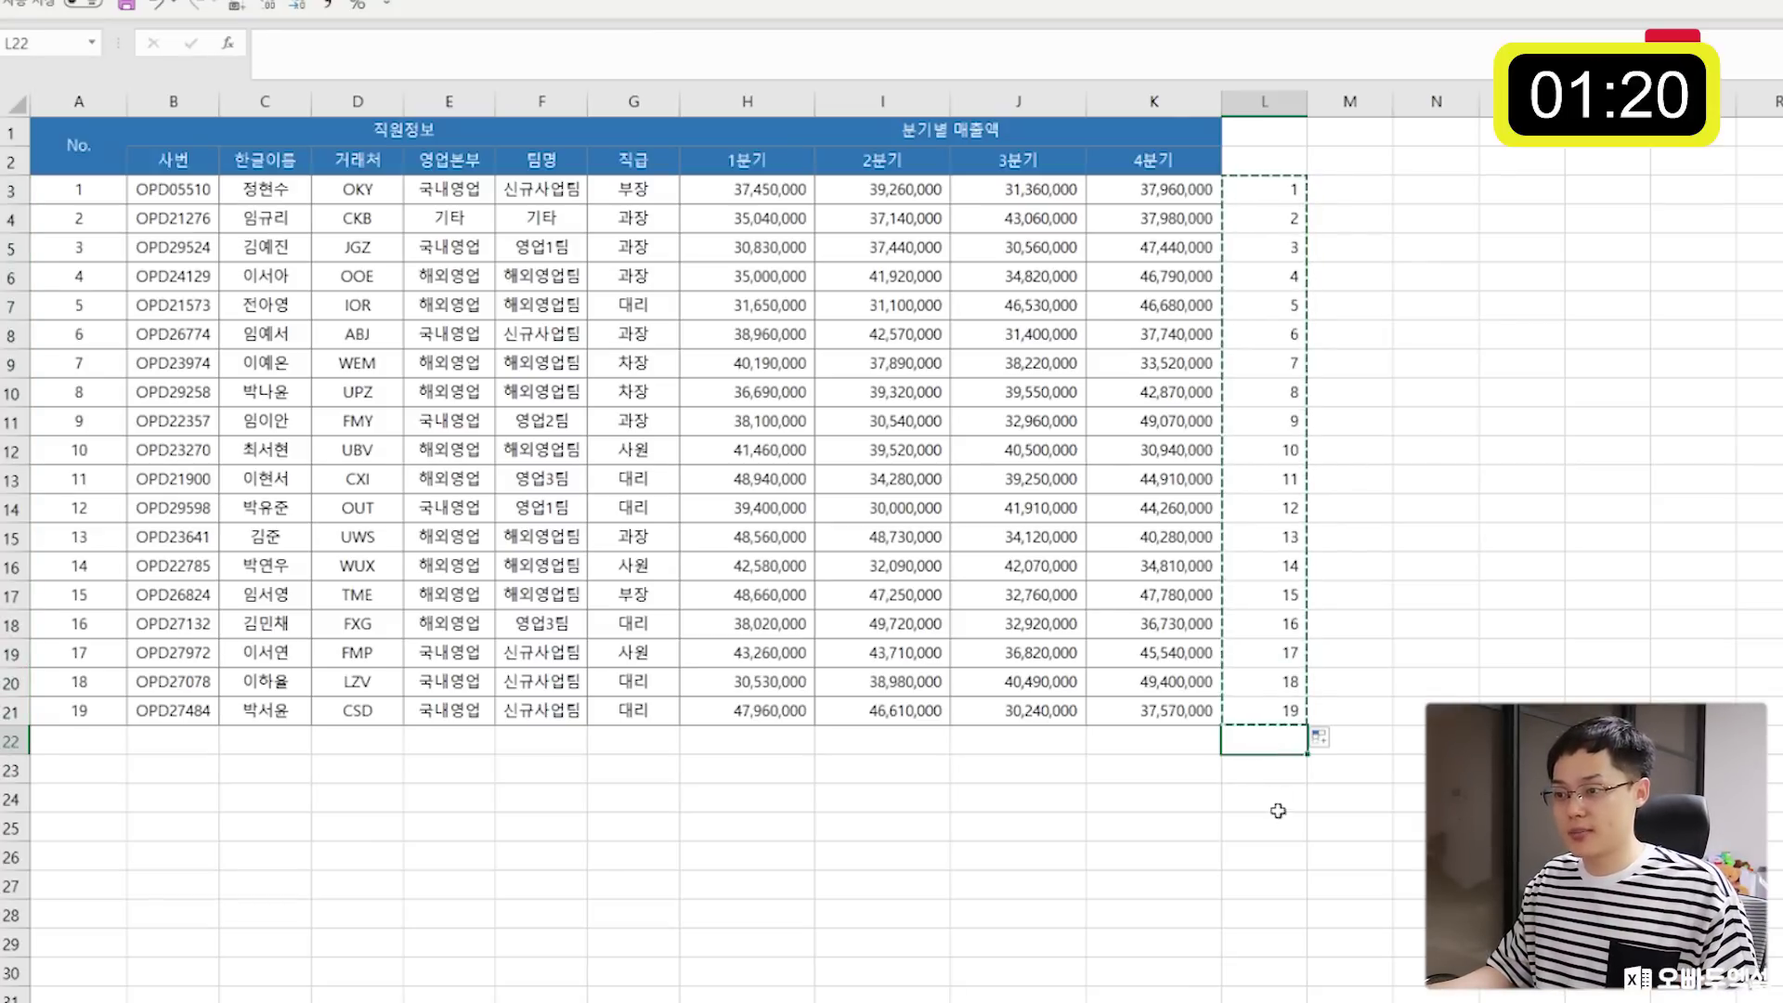
{"action": "key", "text": "ctrl+v"}
{"action": "scroll", "coordinate": [1276, 812], "scroll_direction": "down", "scroll_amount": 6}
{"action": "left_click", "coordinate": [1270, 767]}
{"action": "key", "text": "ctrl+v"}
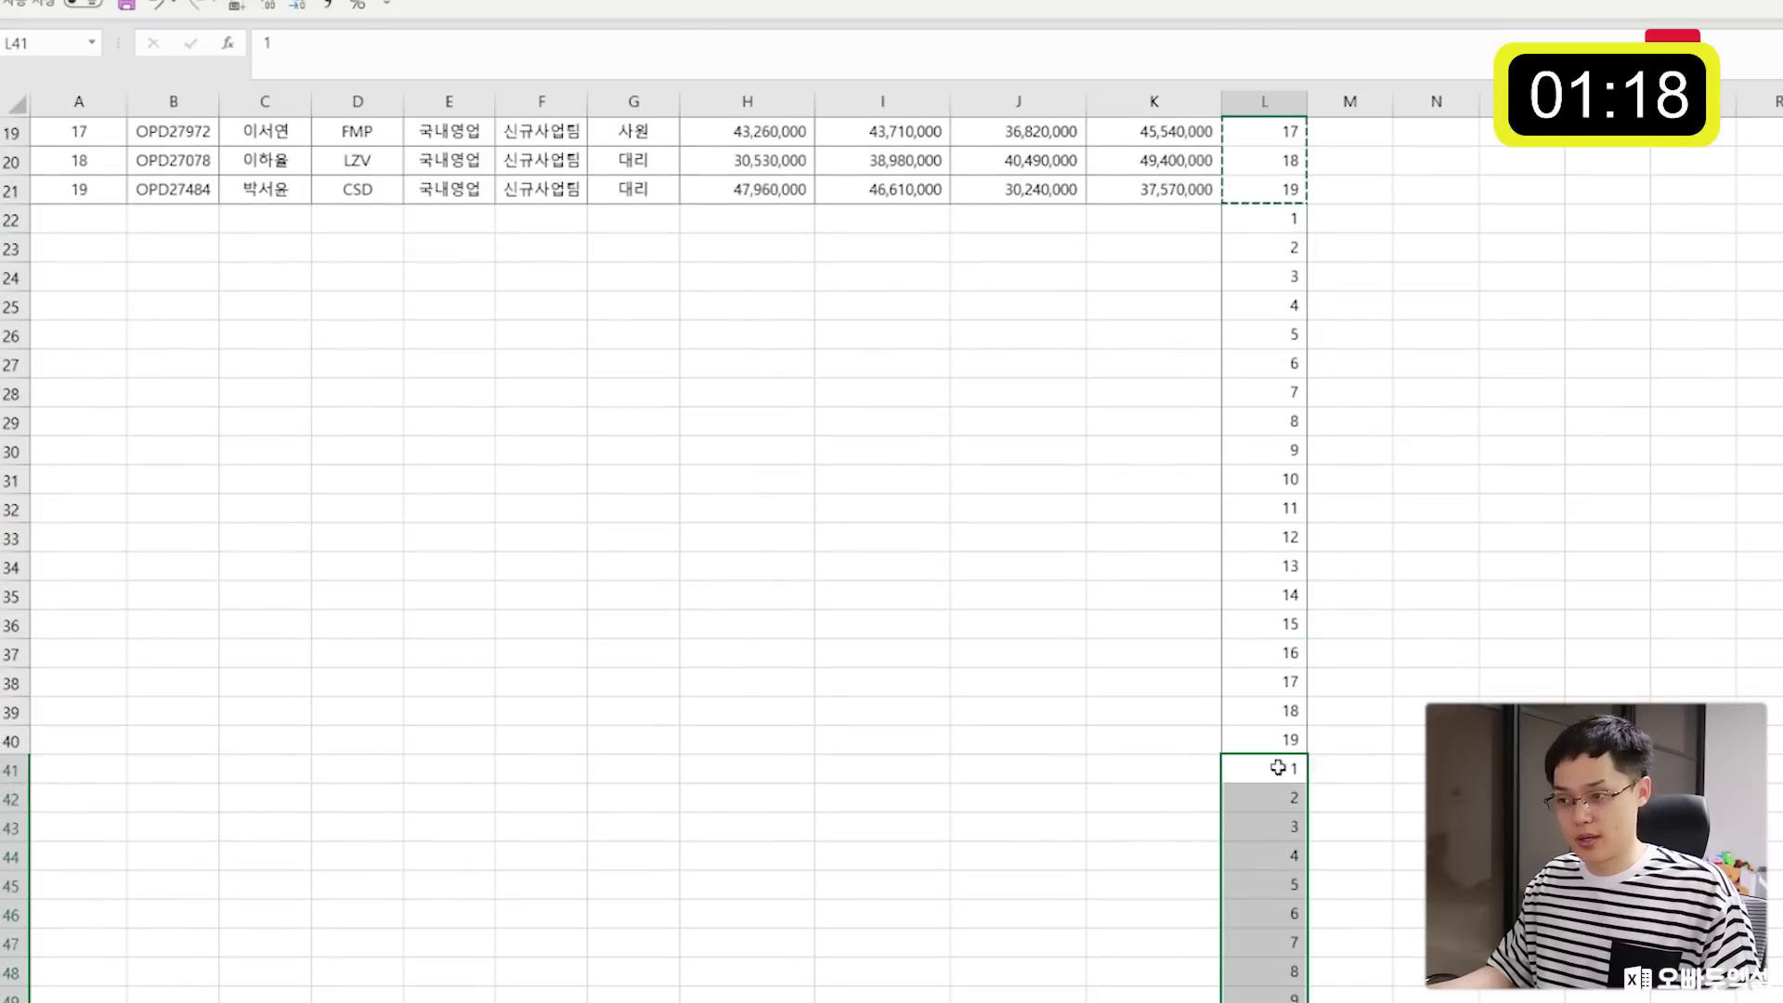
Apply an AutoFilter to the whole data range including column L and sort it by column L from smallest to largest.
{"action": "scroll", "coordinate": [1242, 698], "scroll_direction": "up", "scroll_amount": 6}
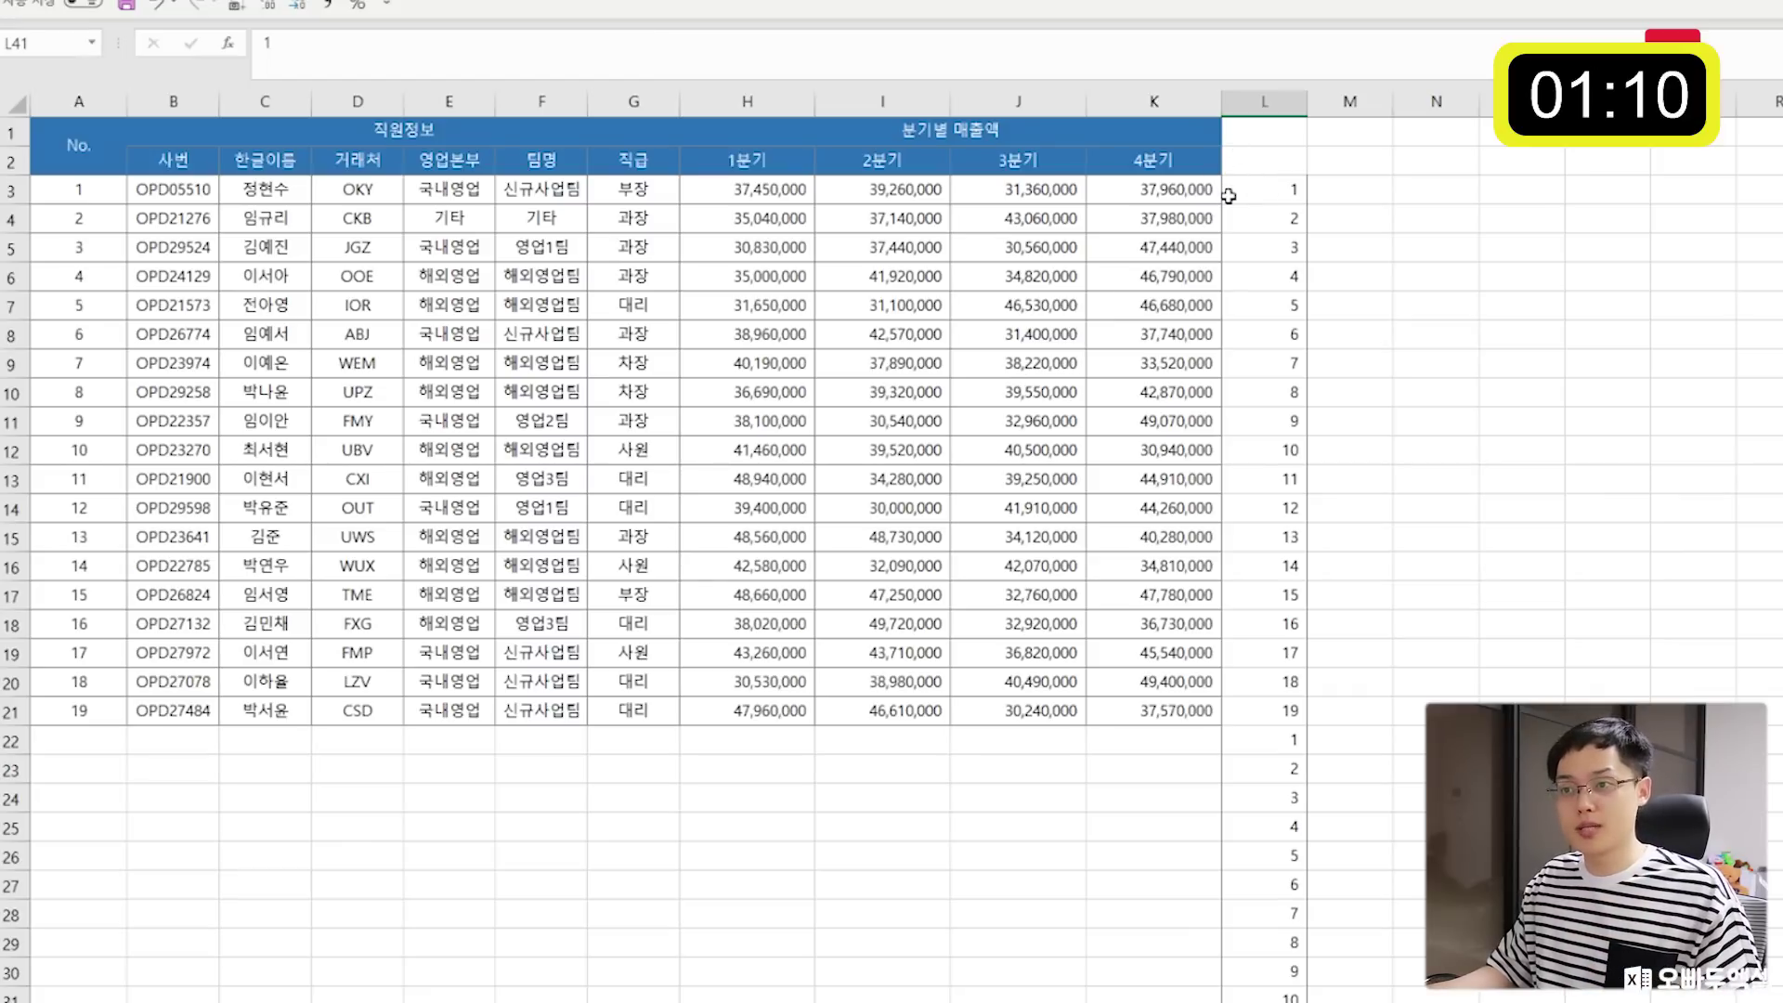
{"action": "left_click", "coordinate": [1184, 221]}
{"action": "key", "text": "ctrl+a"}
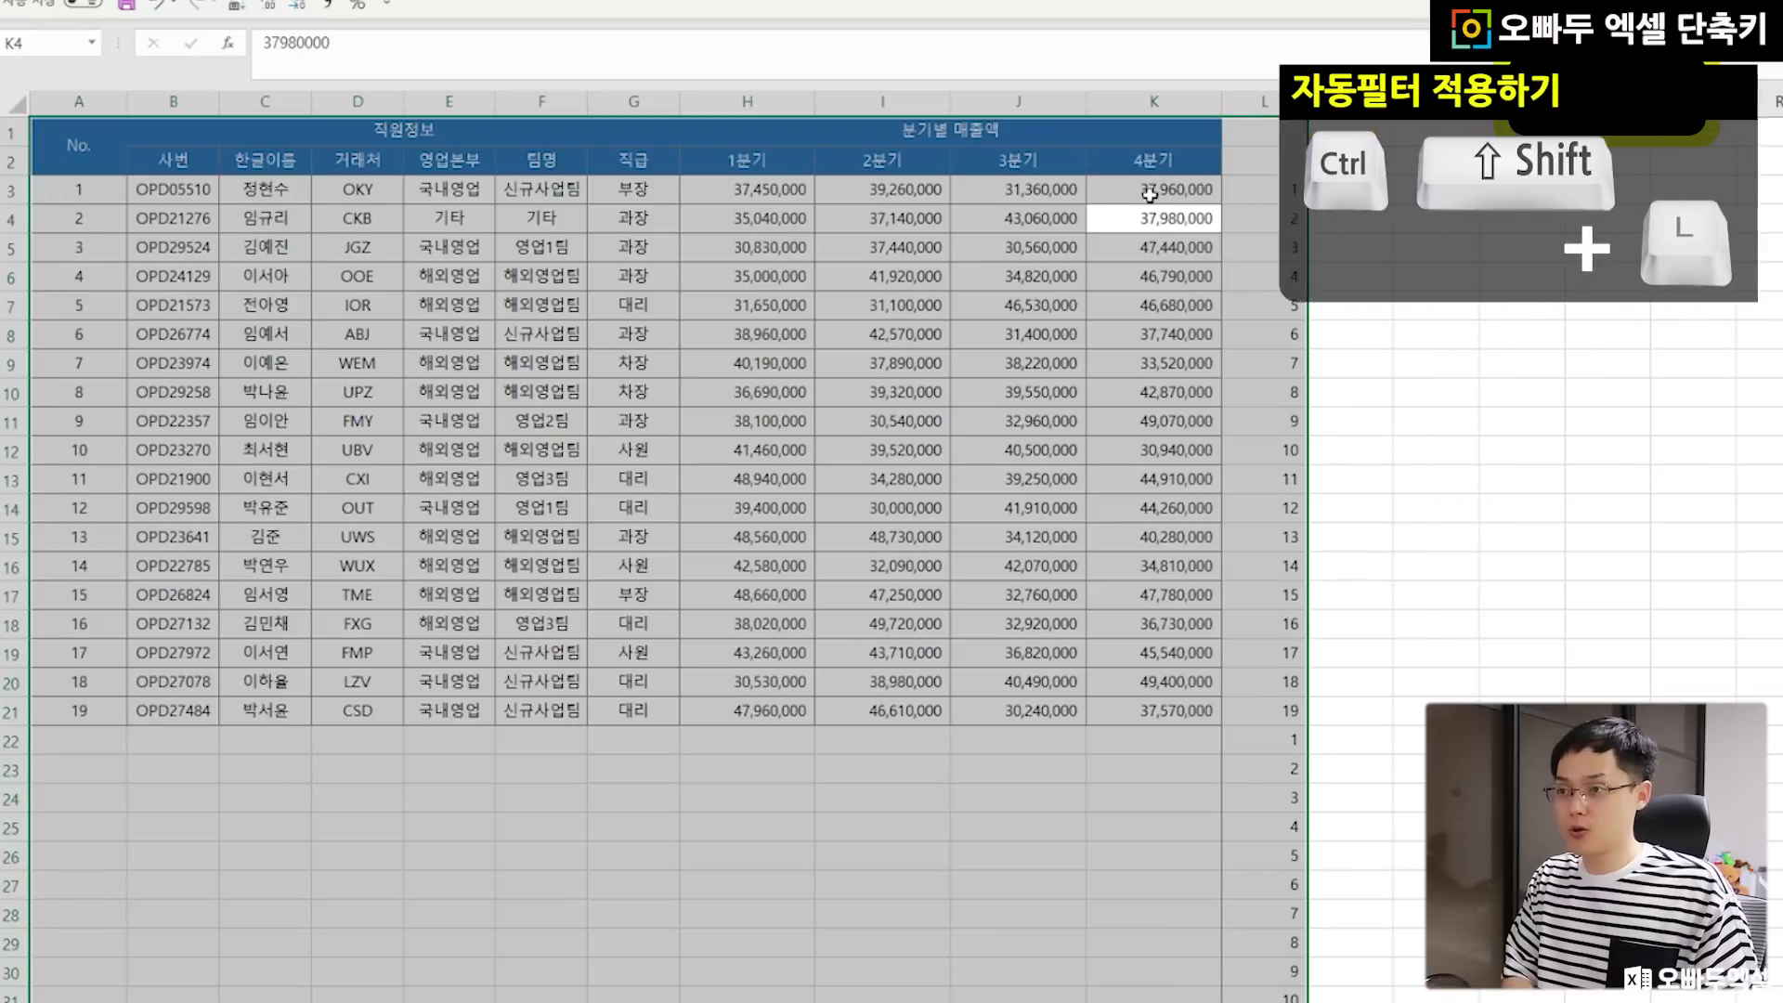
{"action": "key", "text": "ctrl+shift+l"}
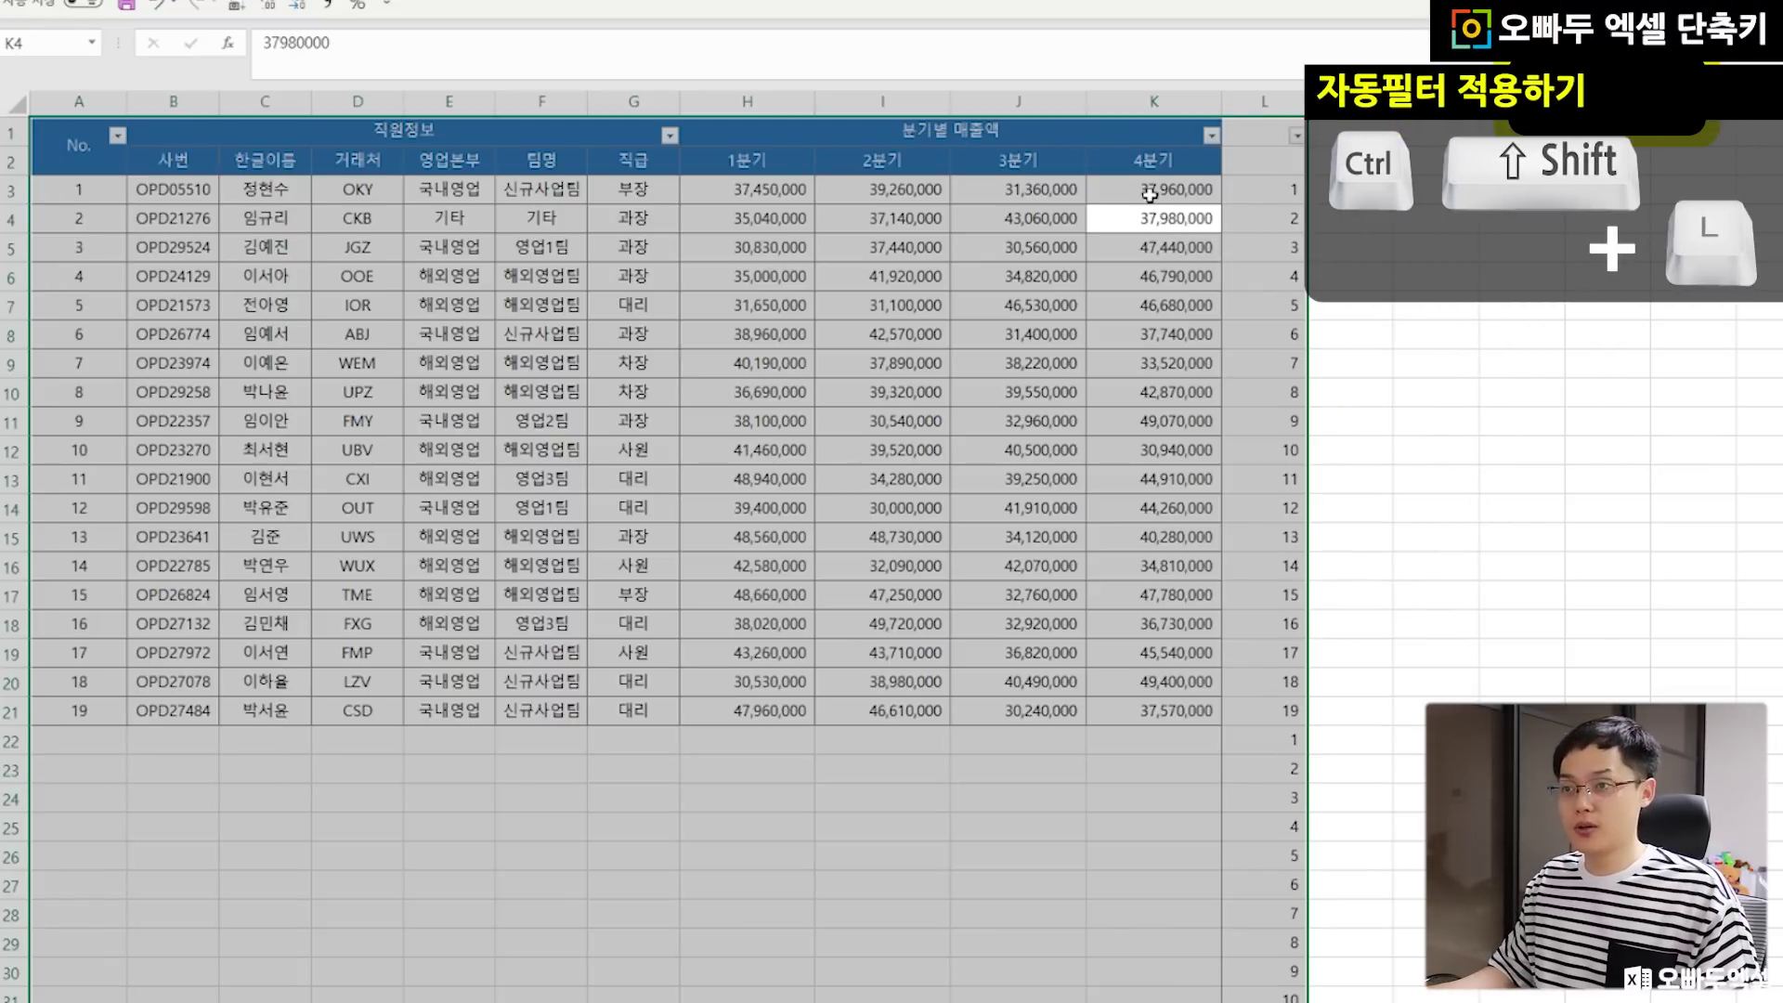
{"action": "left_click", "coordinate": [1267, 221]}
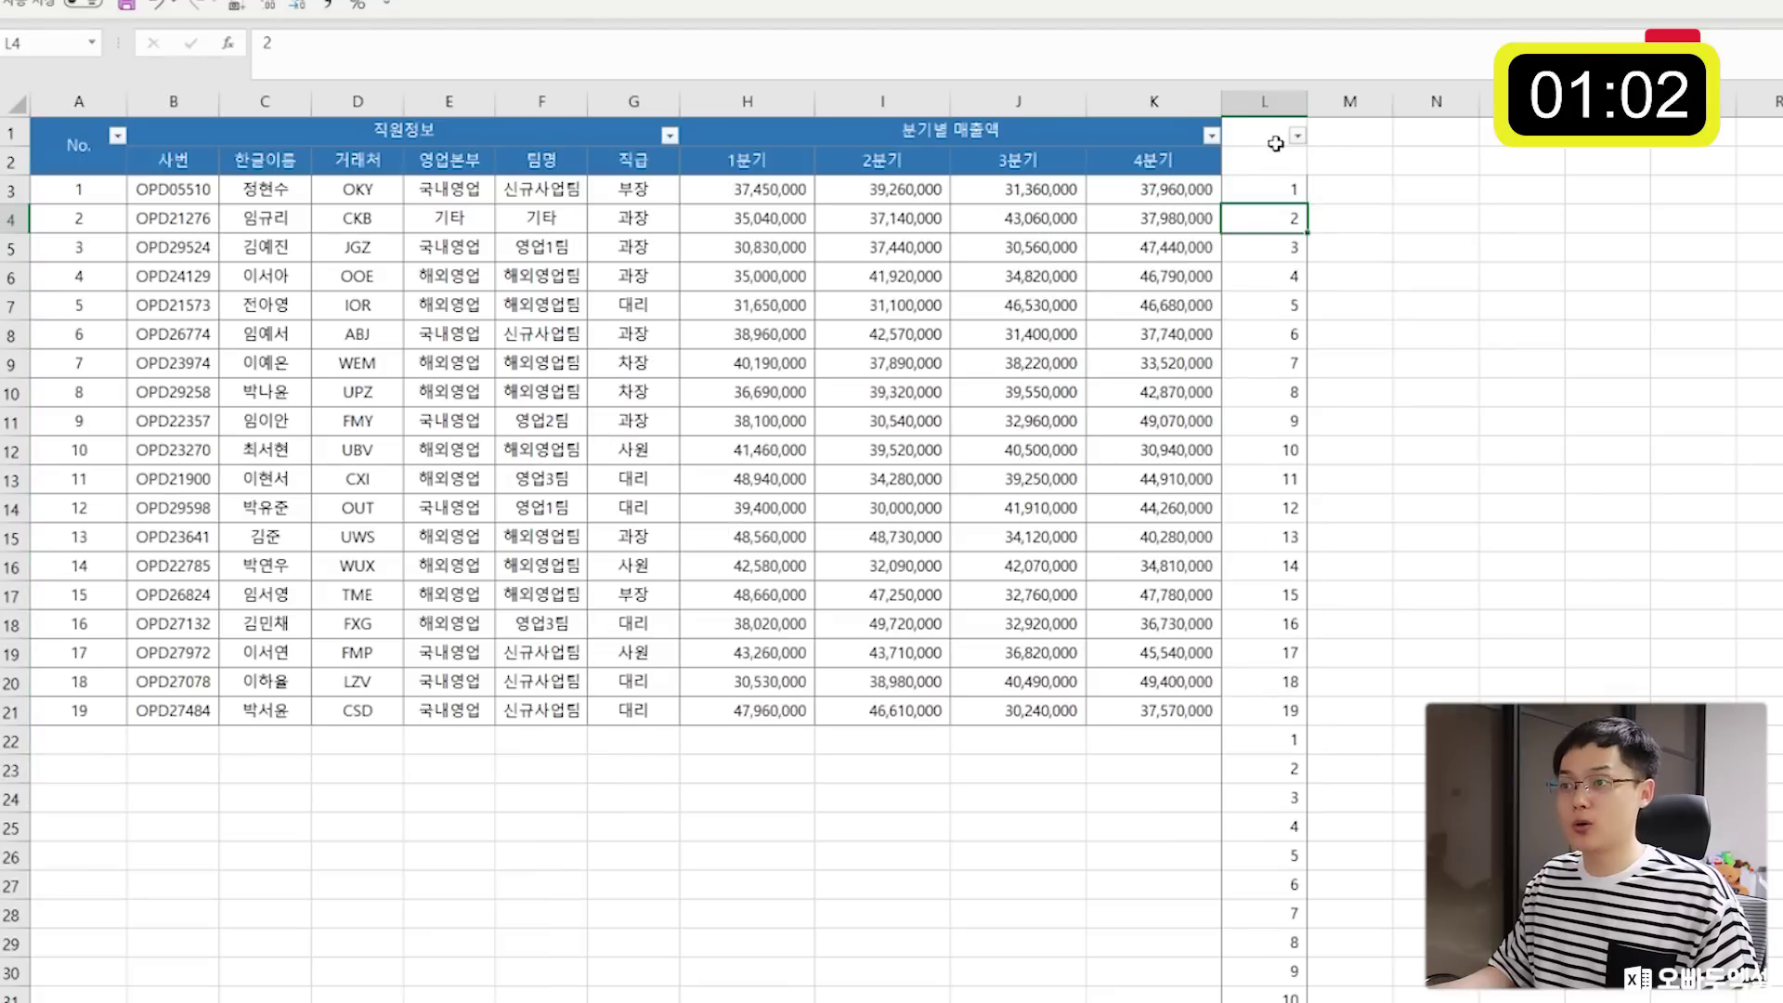
{"action": "left_click", "coordinate": [1298, 136]}
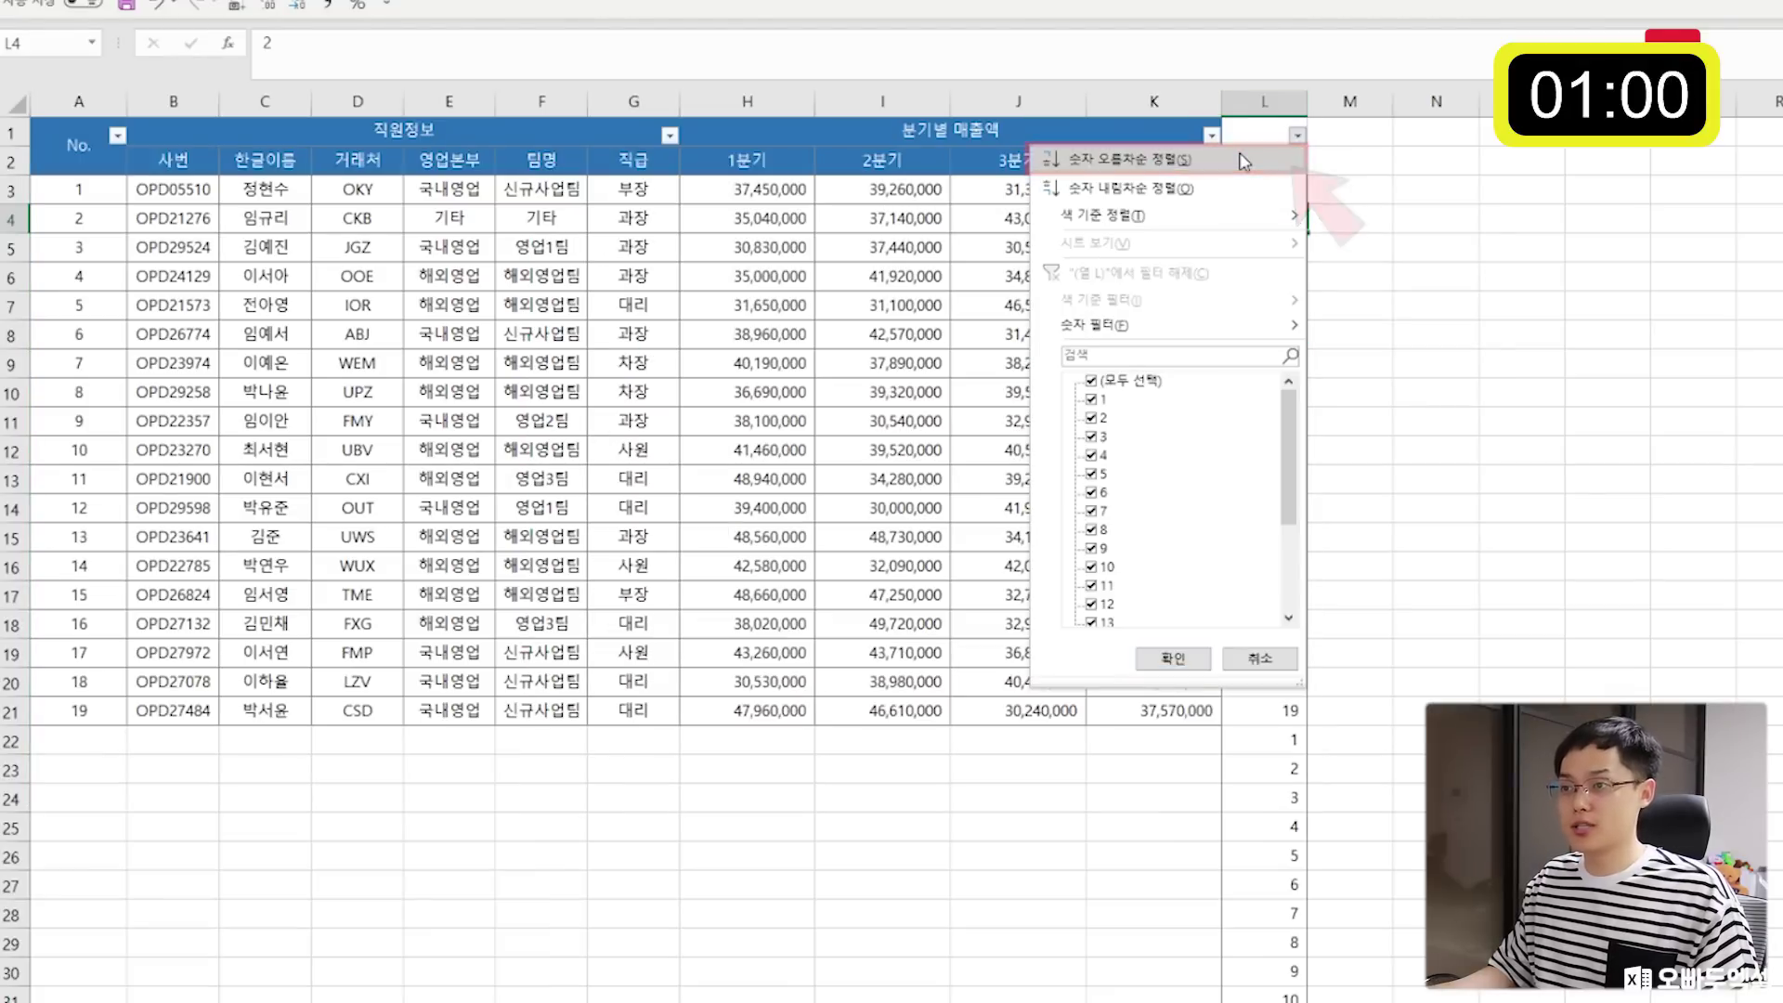
{"action": "left_click", "coordinate": [1087, 159]}
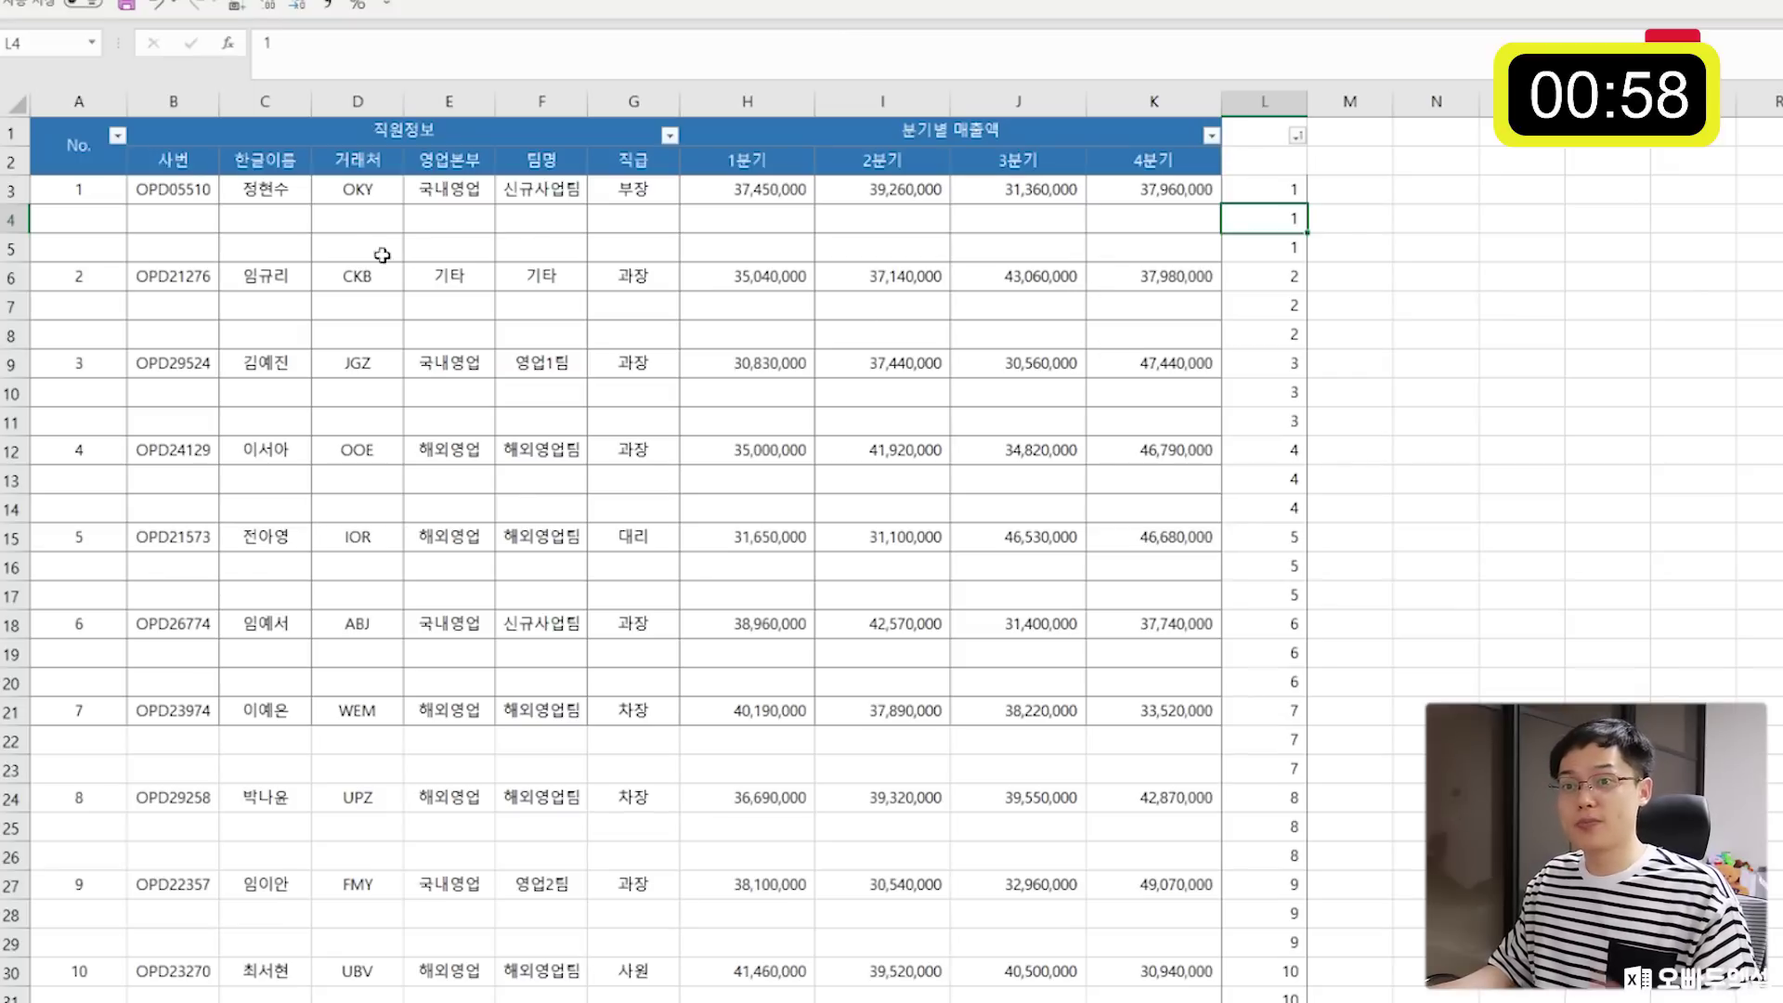
{"action": "left_click", "coordinate": [341, 224]}
{"action": "left_click", "coordinate": [376, 247]}
{"action": "left_click", "coordinate": [367, 301]}
{"action": "left_click", "coordinate": [366, 341]}
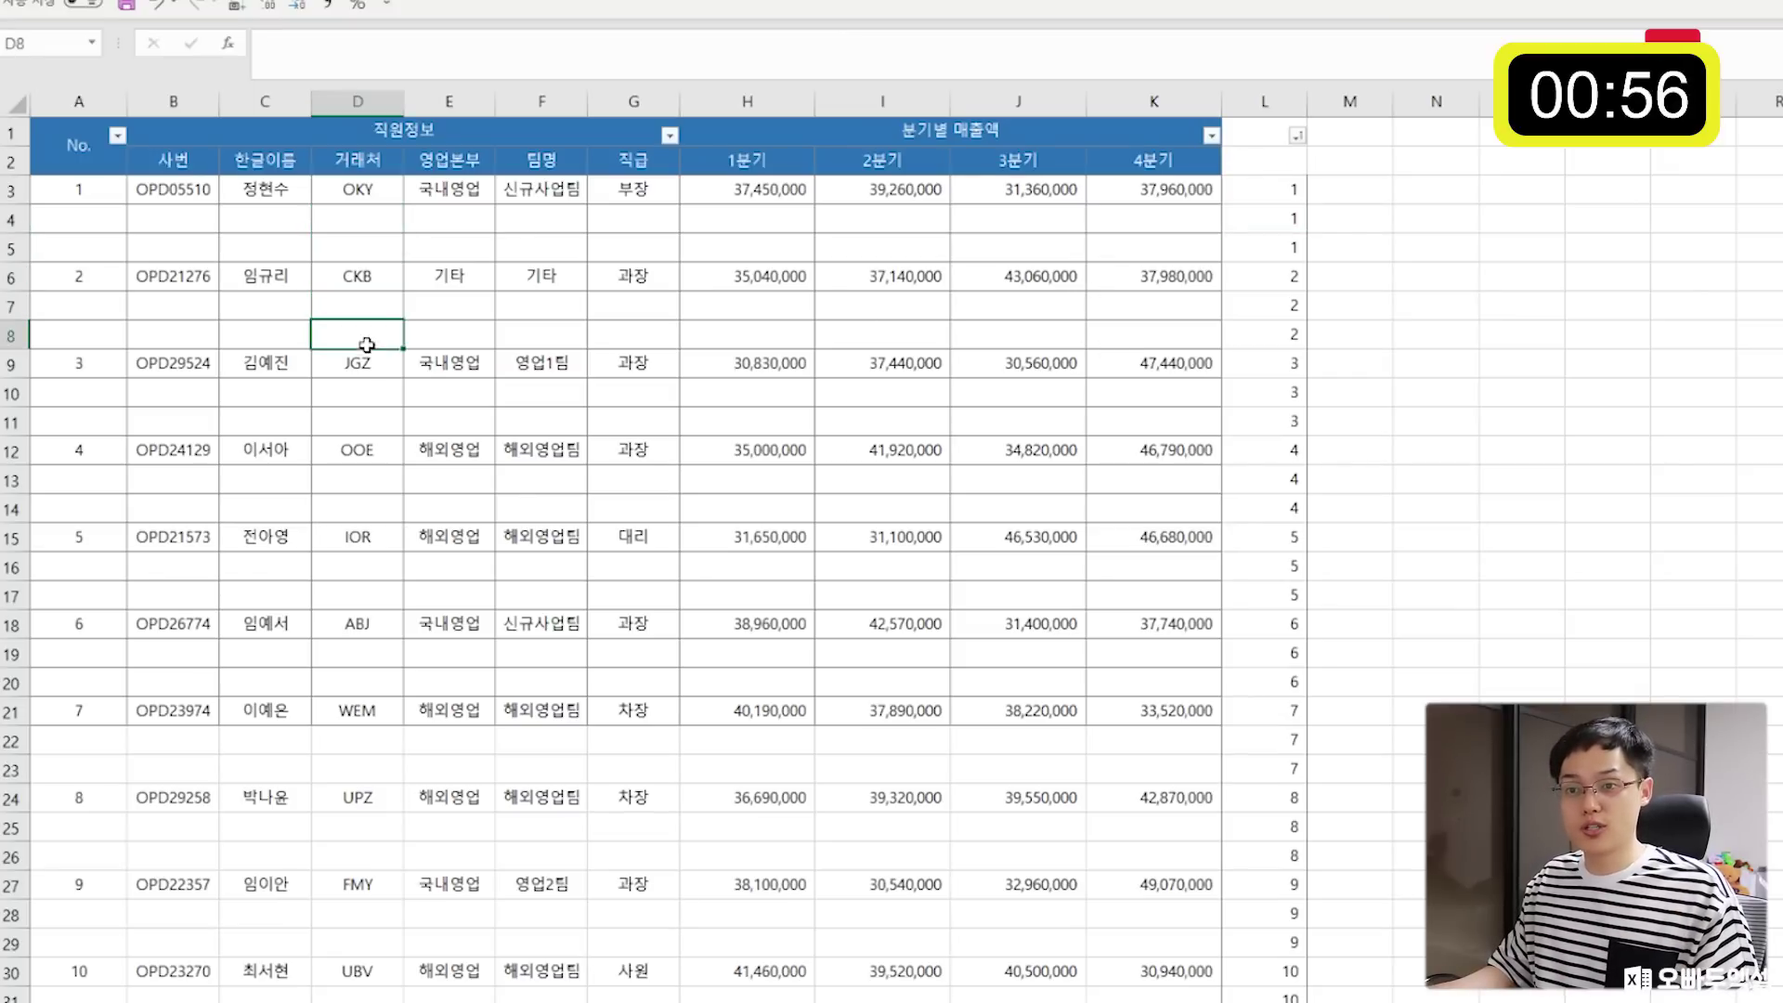
{"action": "left_click", "coordinate": [365, 392]}
{"action": "left_click", "coordinate": [358, 427]}
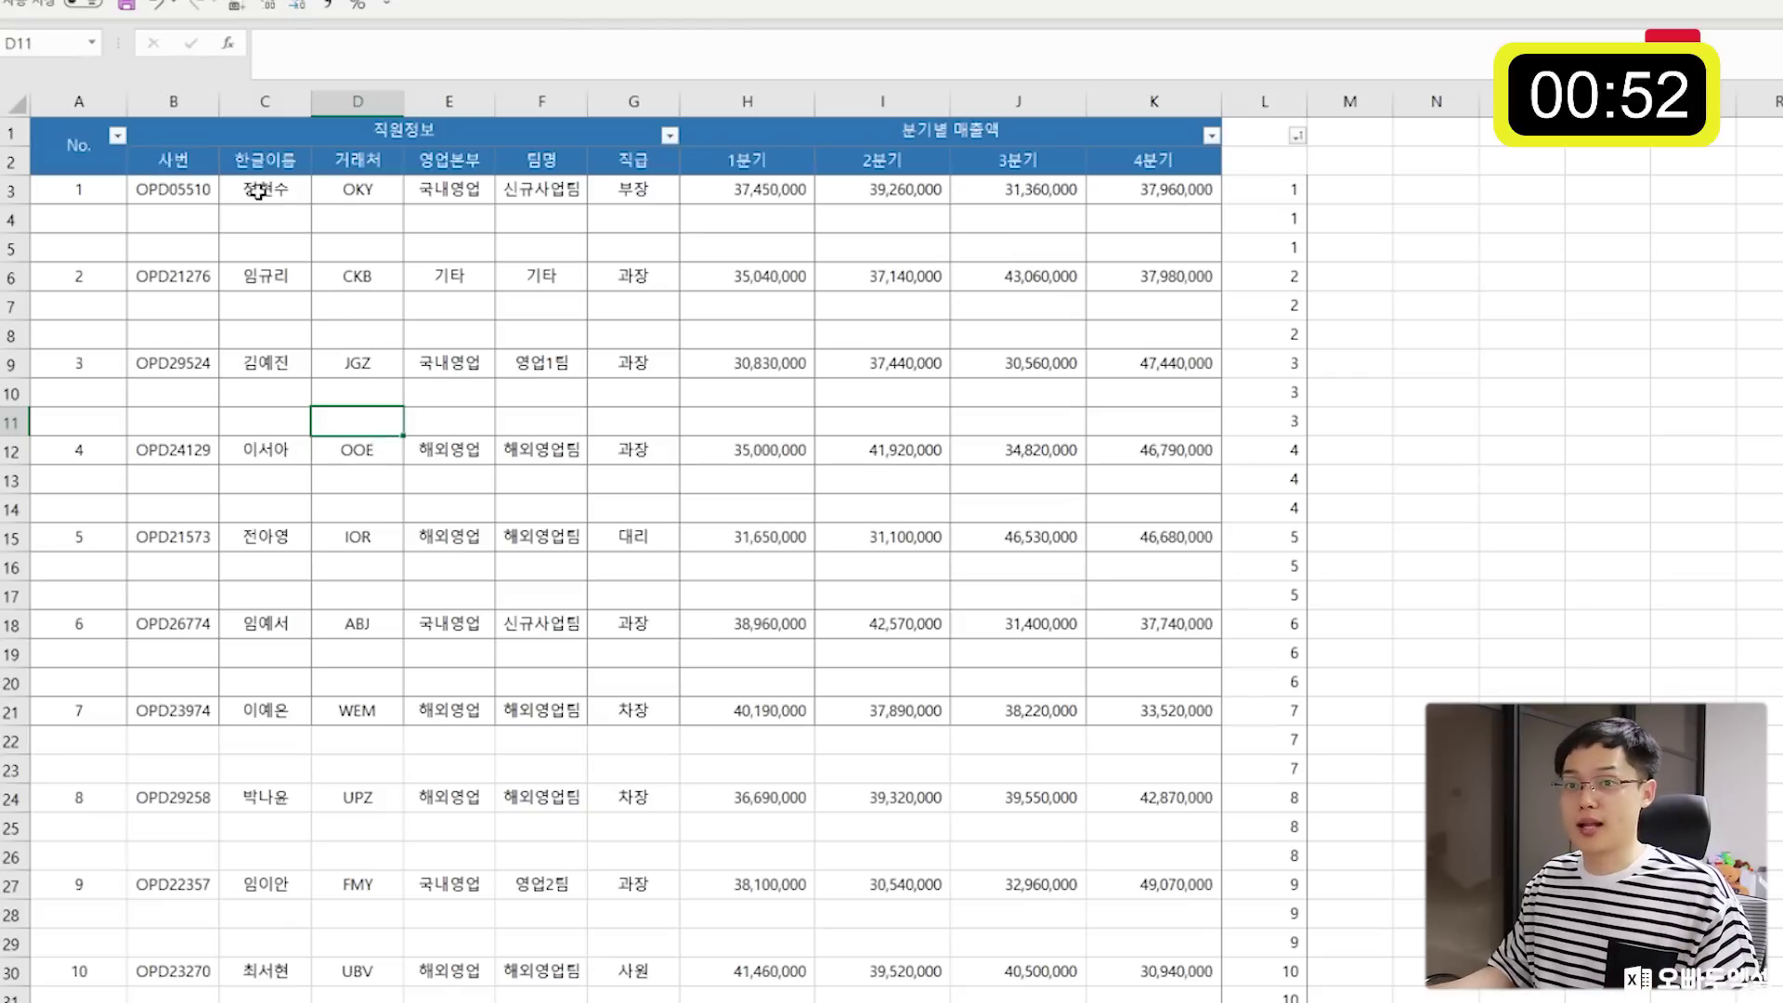
Copy the two-row header in A1:K2.
{"action": "left_click_drag", "start_coordinate": [75, 135], "coordinate": [1046, 136]}
{"action": "key", "text": "ctrl+c"}
{"action": "left_click_drag", "start_coordinate": [87, 223], "coordinate": [1160, 247]}
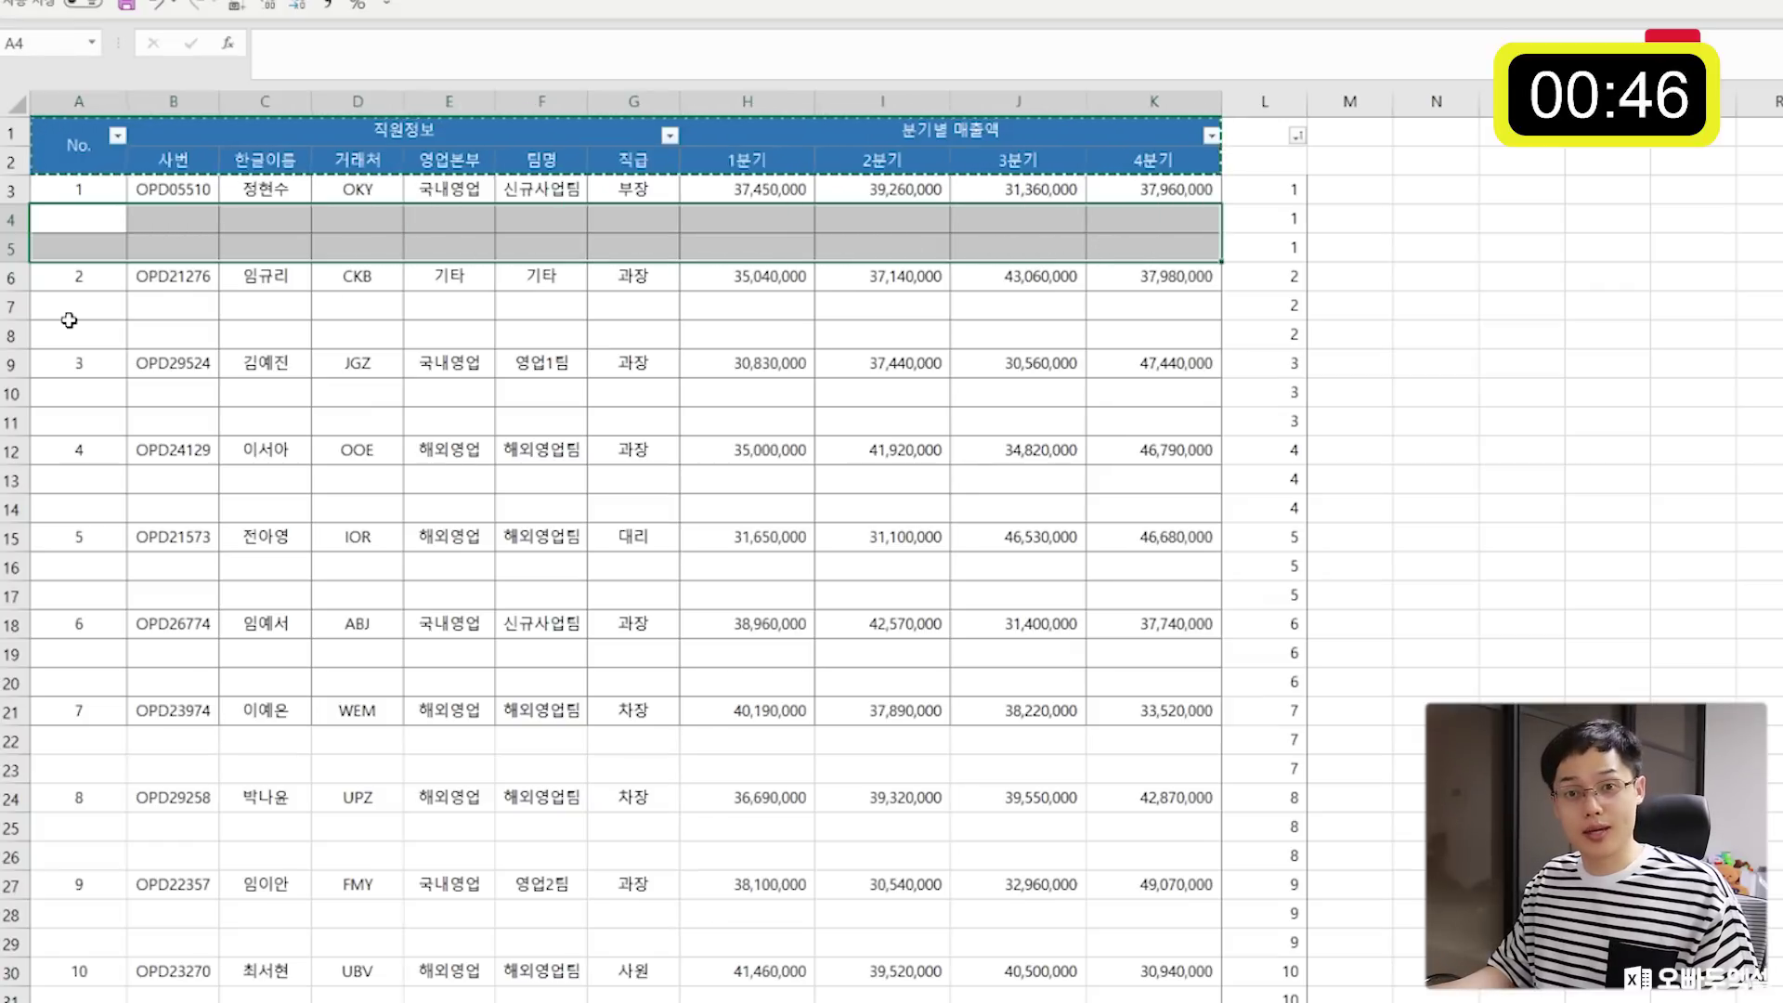
{"action": "left_click_drag", "start_coordinate": [74, 130], "coordinate": [859, 139]}
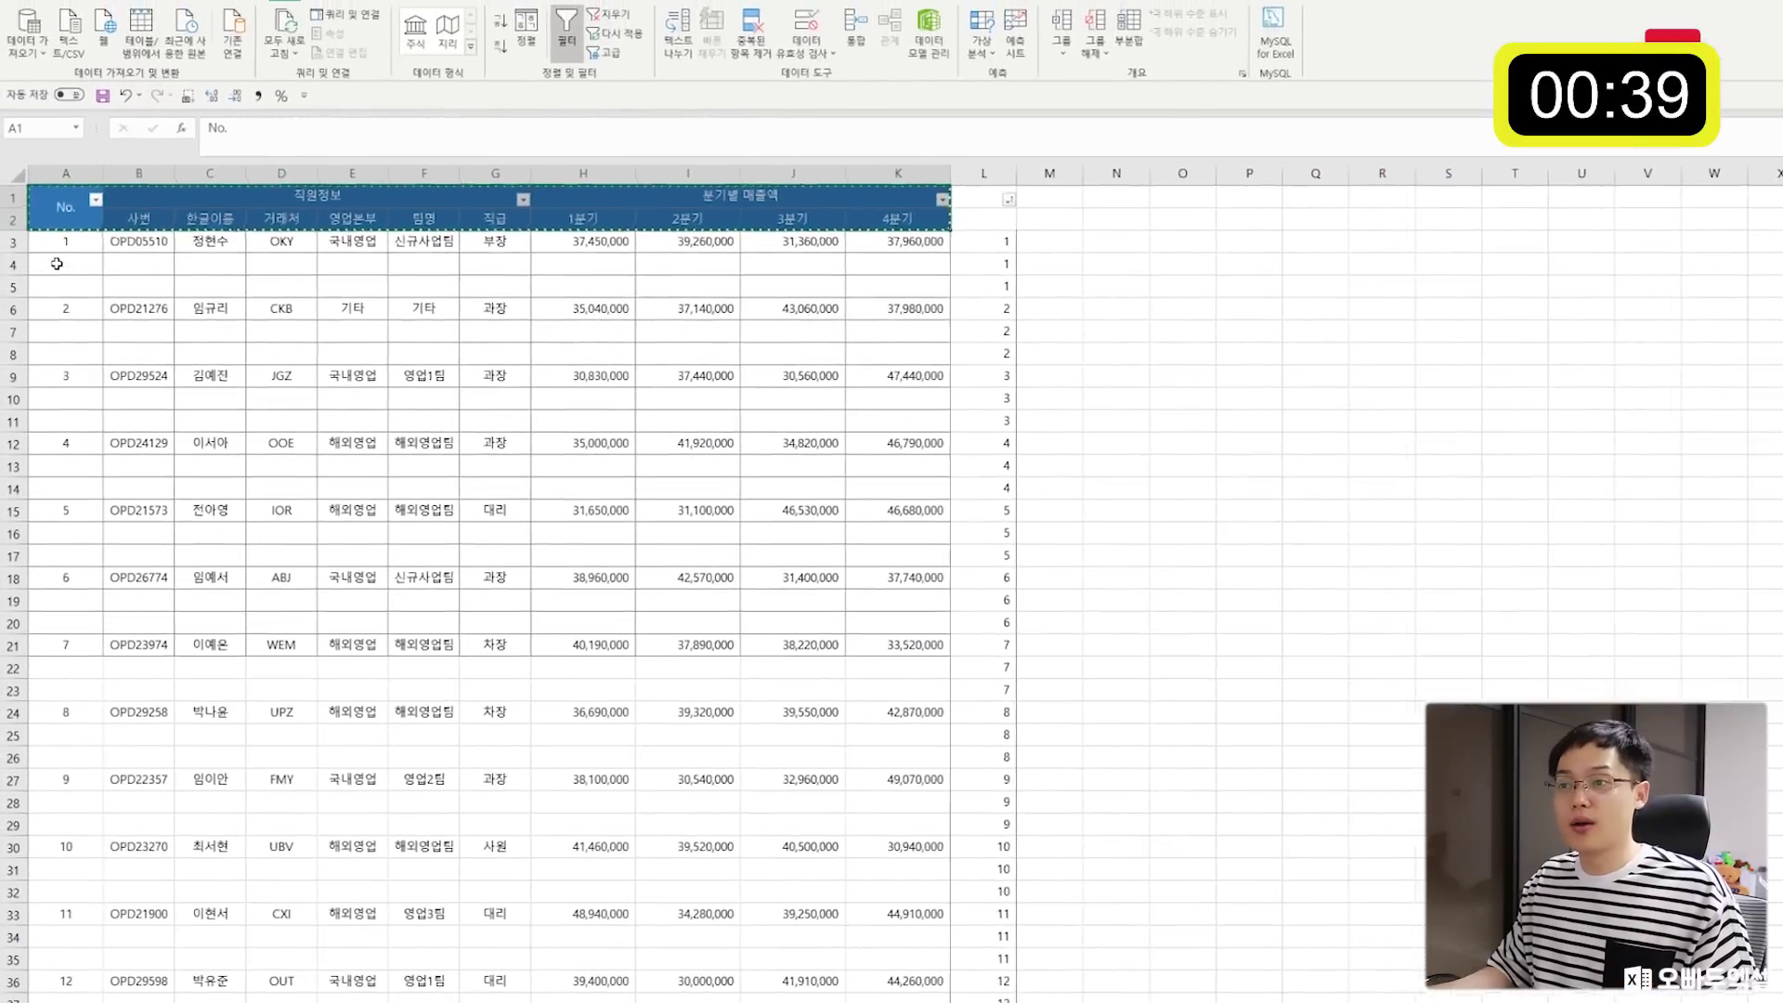
Select only the blank cells within A4:K59 using Go To Special and paste the copied two-row header into them.
{"action": "left_click_drag", "start_coordinate": [66, 258], "coordinate": [1023, 866]}
{"action": "left_click_drag", "start_coordinate": [873, 800], "coordinate": [857, 956]}
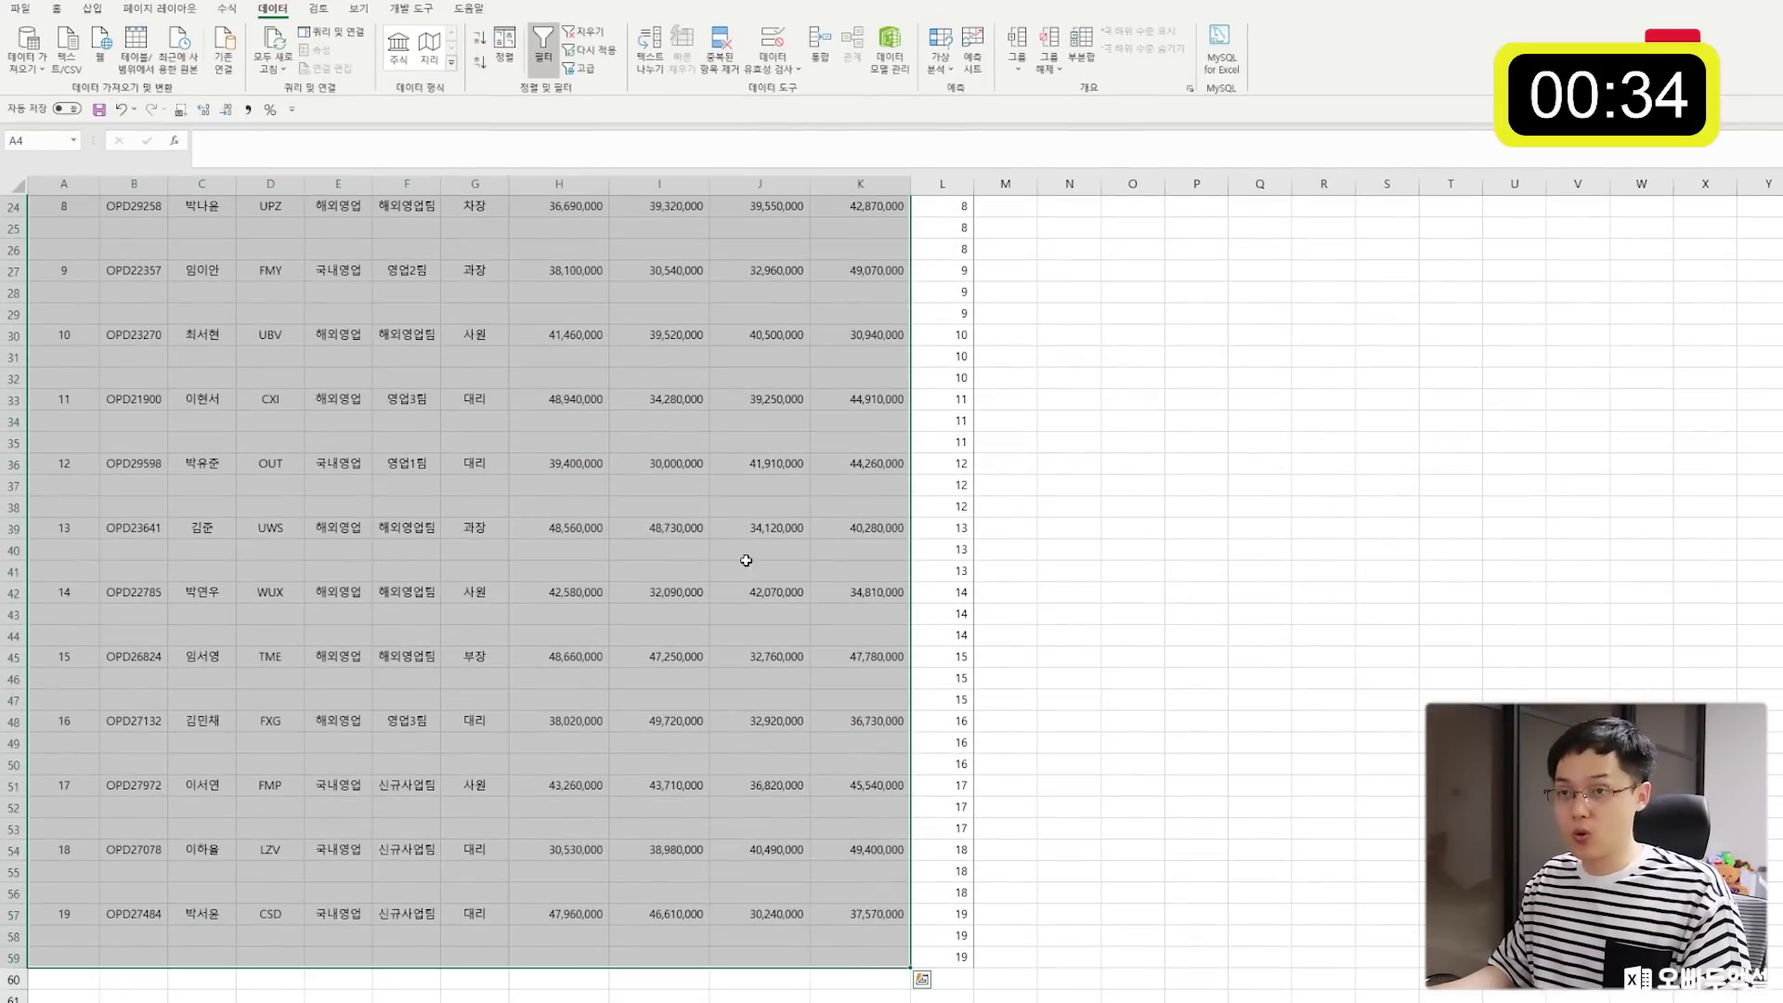
{"action": "left_click", "coordinate": [57, 8]}
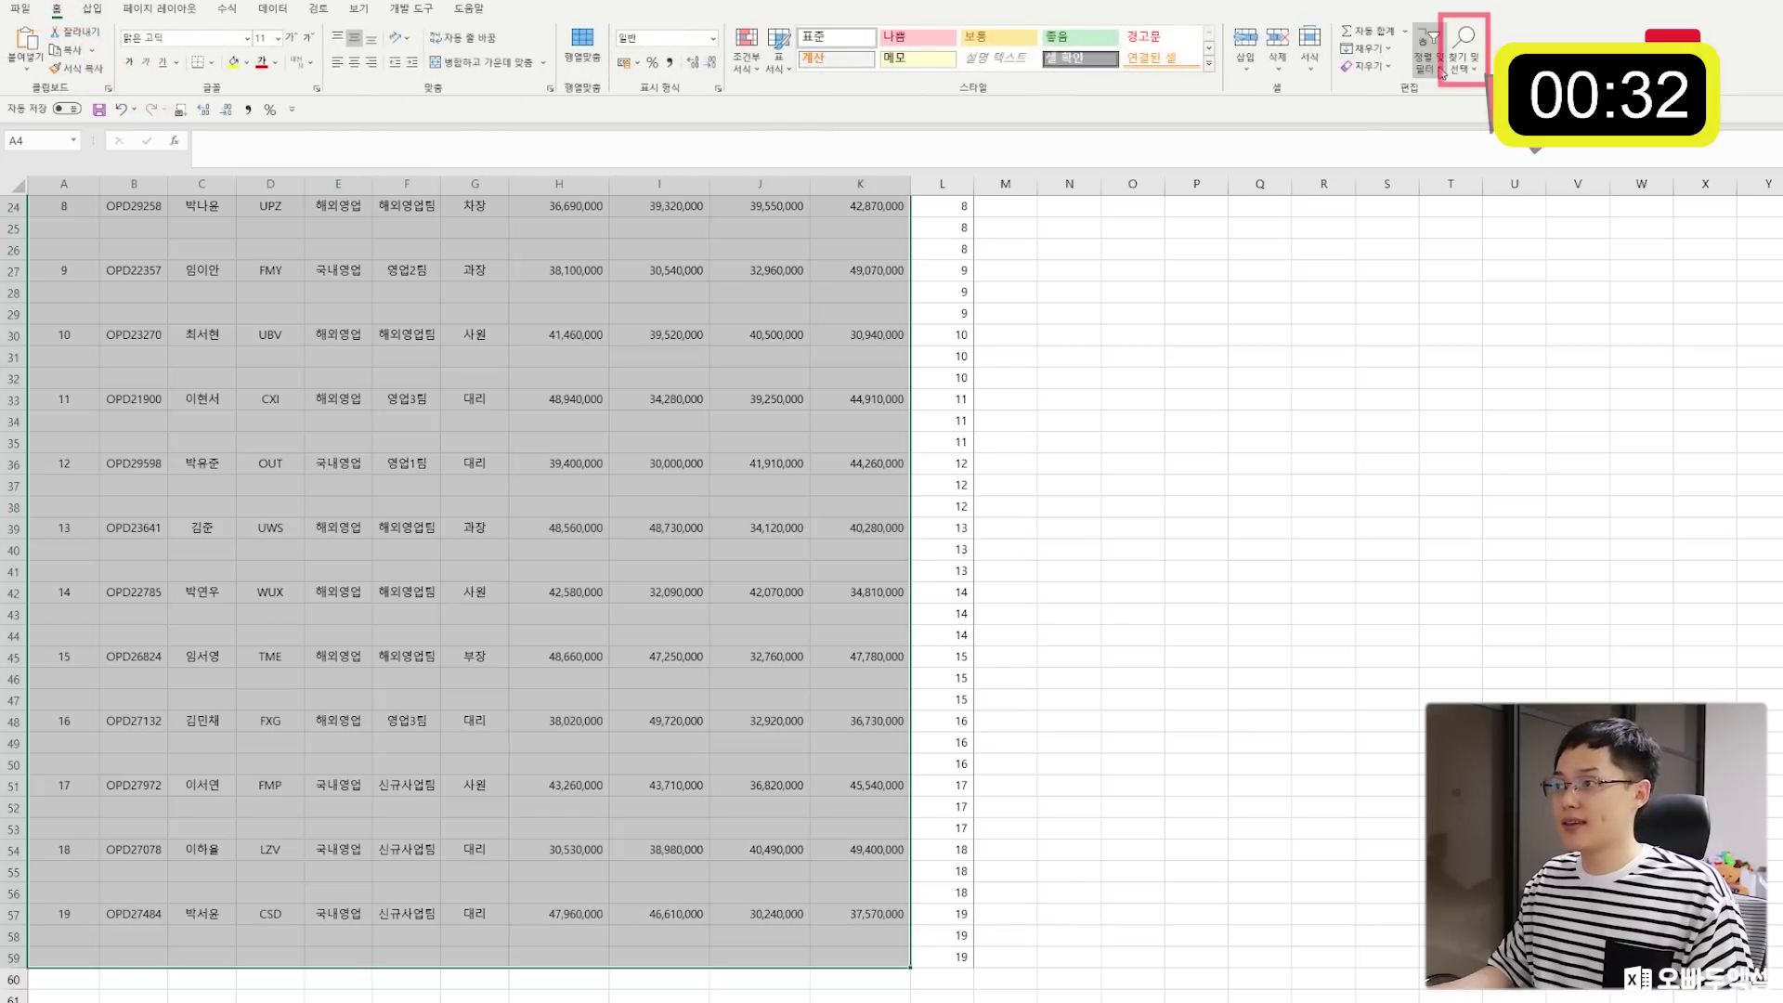
{"action": "left_click", "coordinate": [1462, 48]}
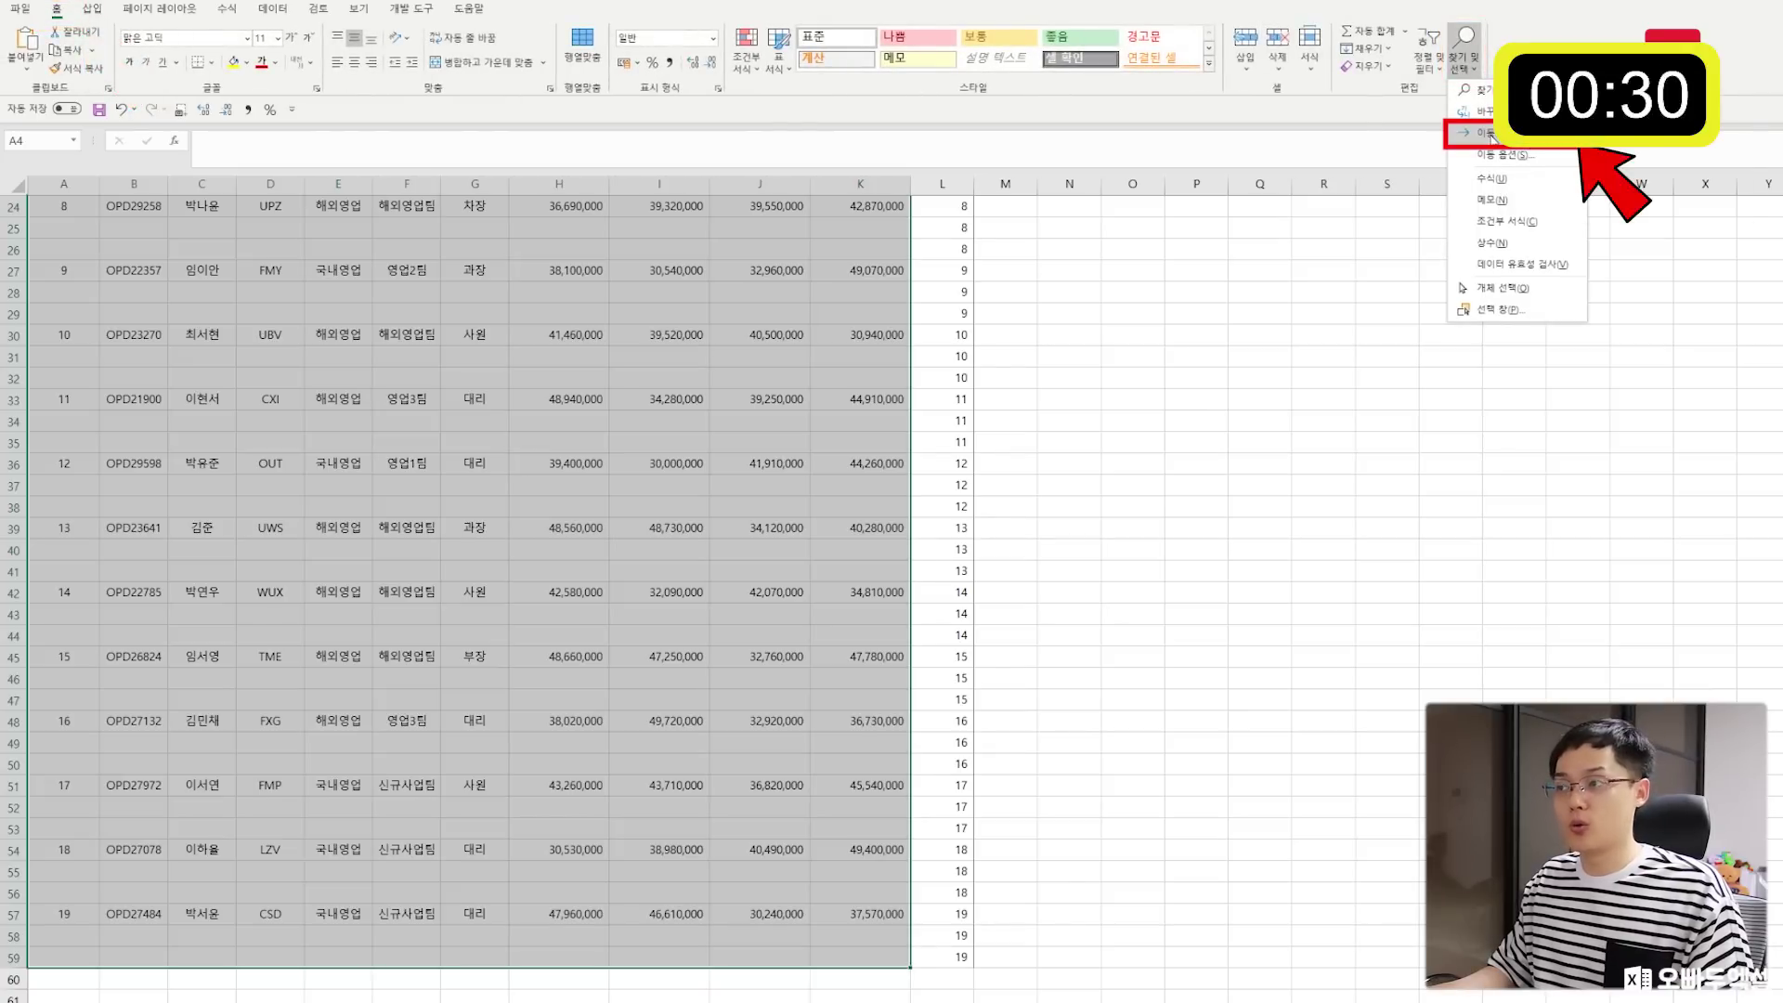
{"action": "left_click", "coordinate": [1487, 135]}
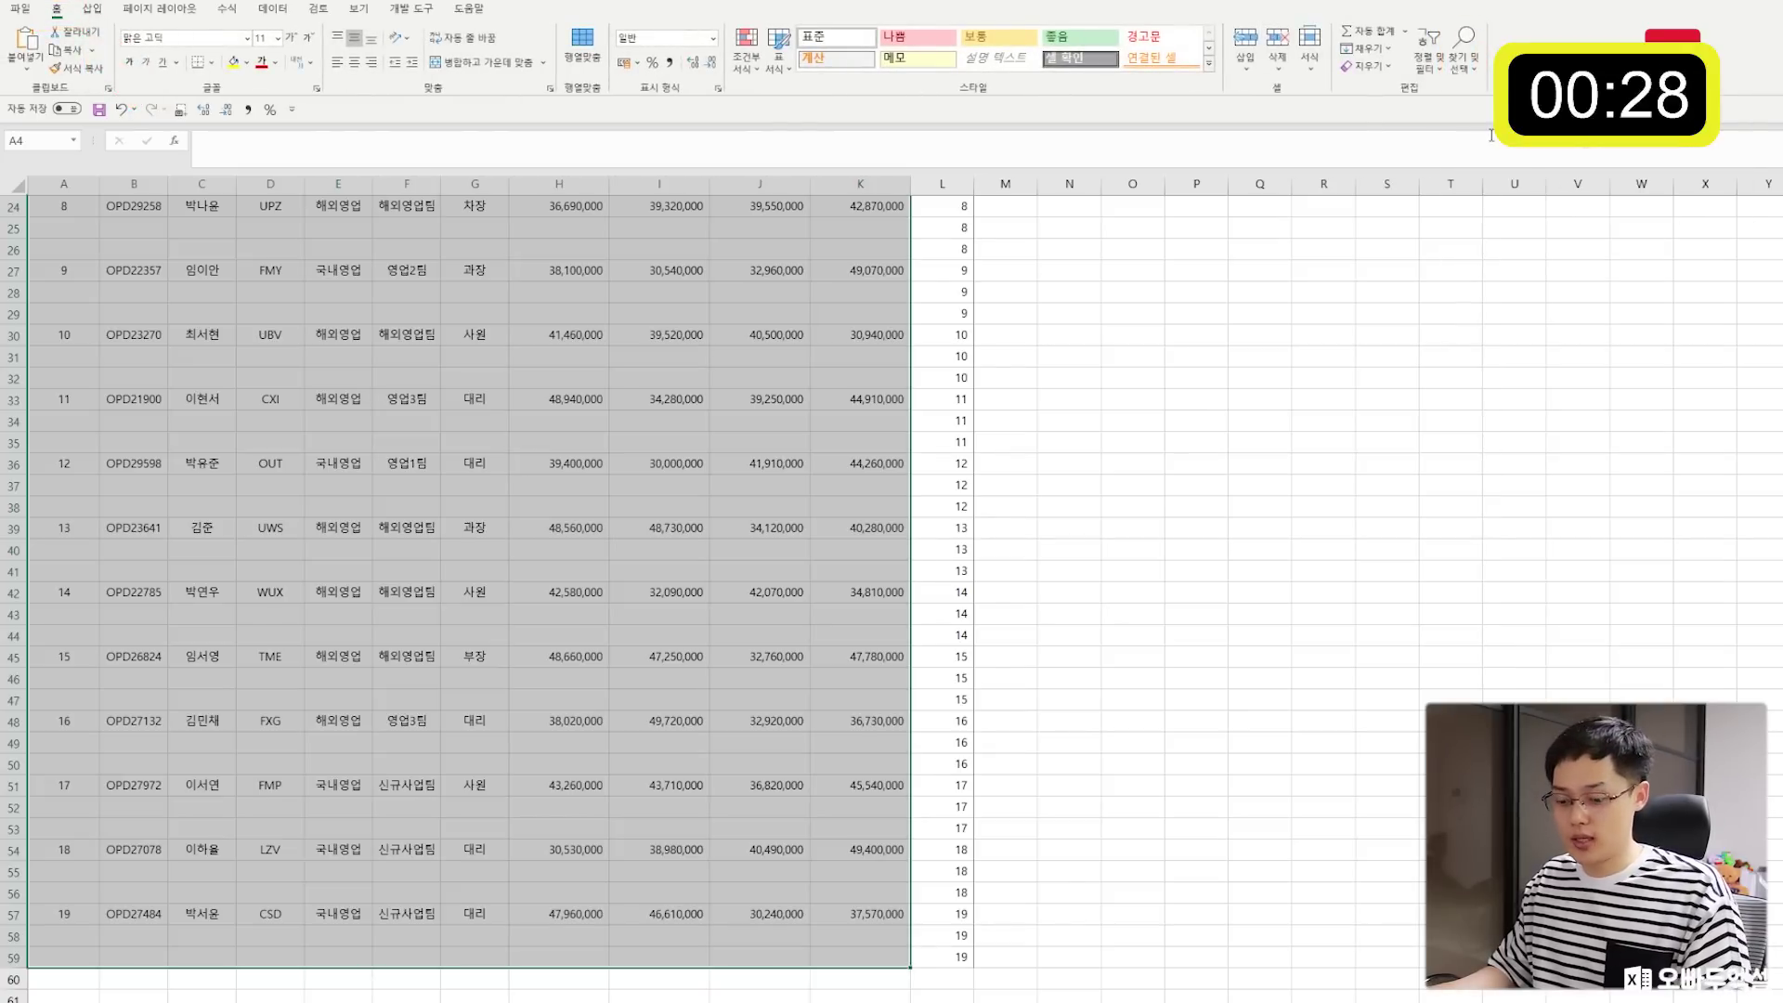
{"action": "key", "text": "F5"}
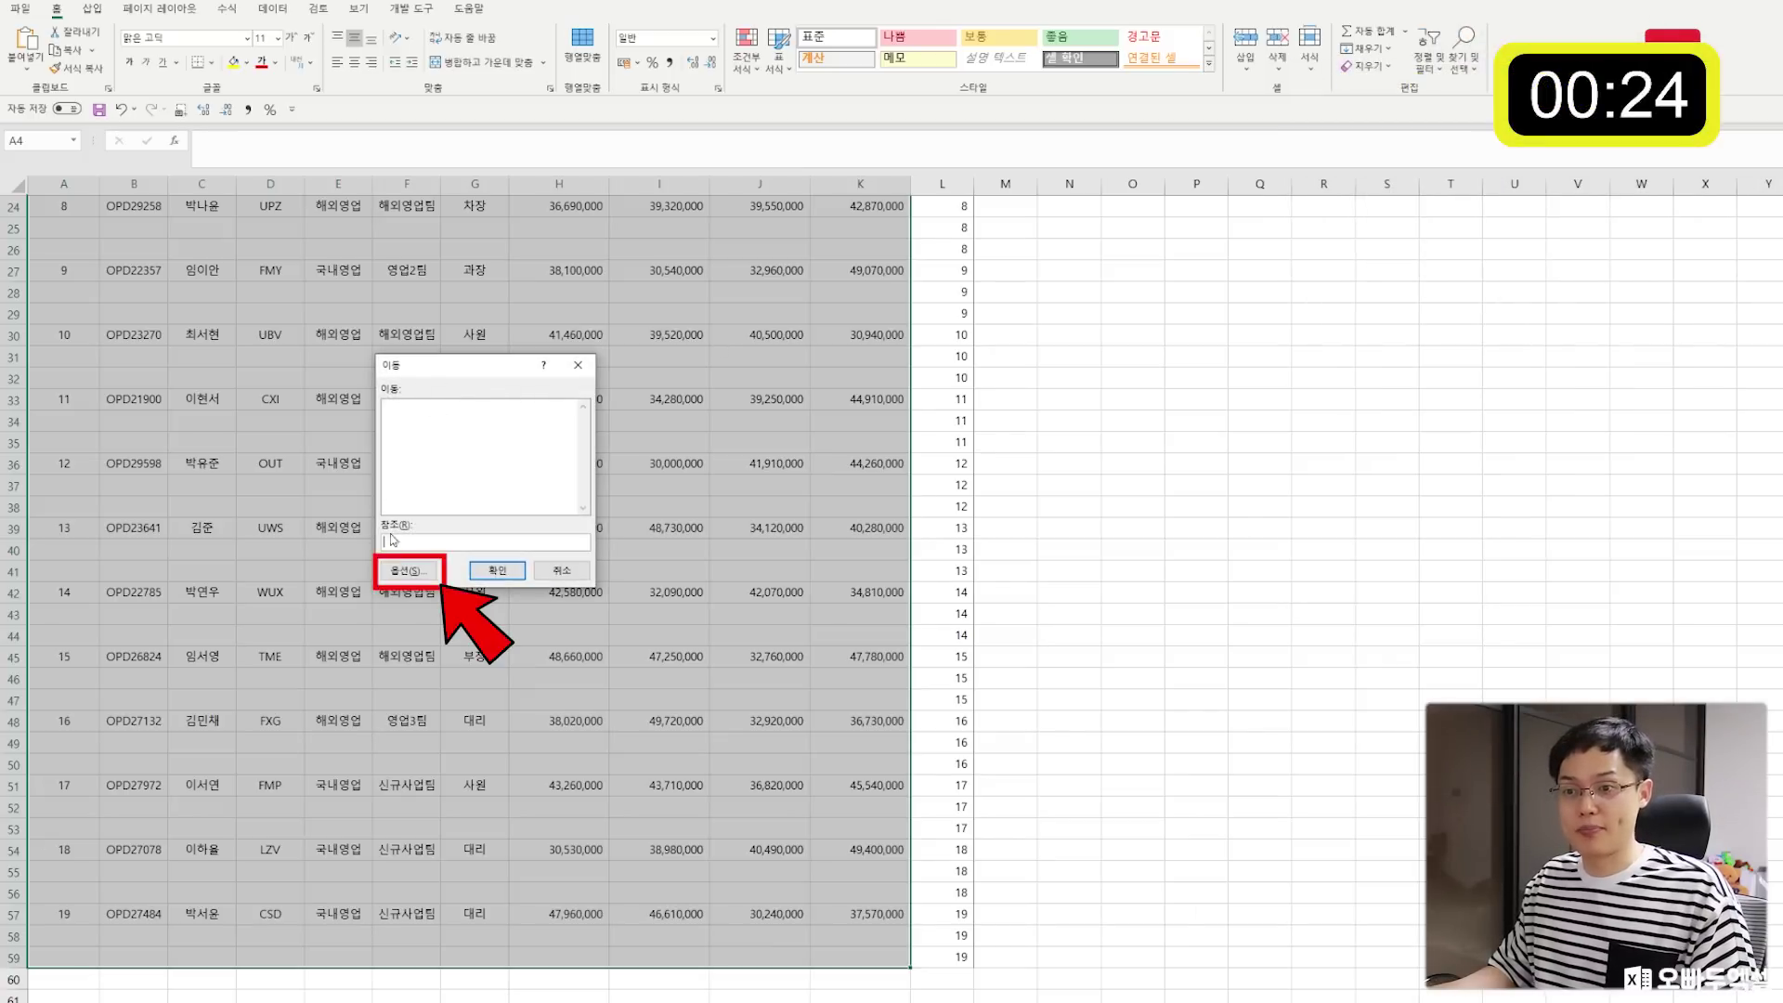
{"action": "left_click", "coordinate": [405, 570]}
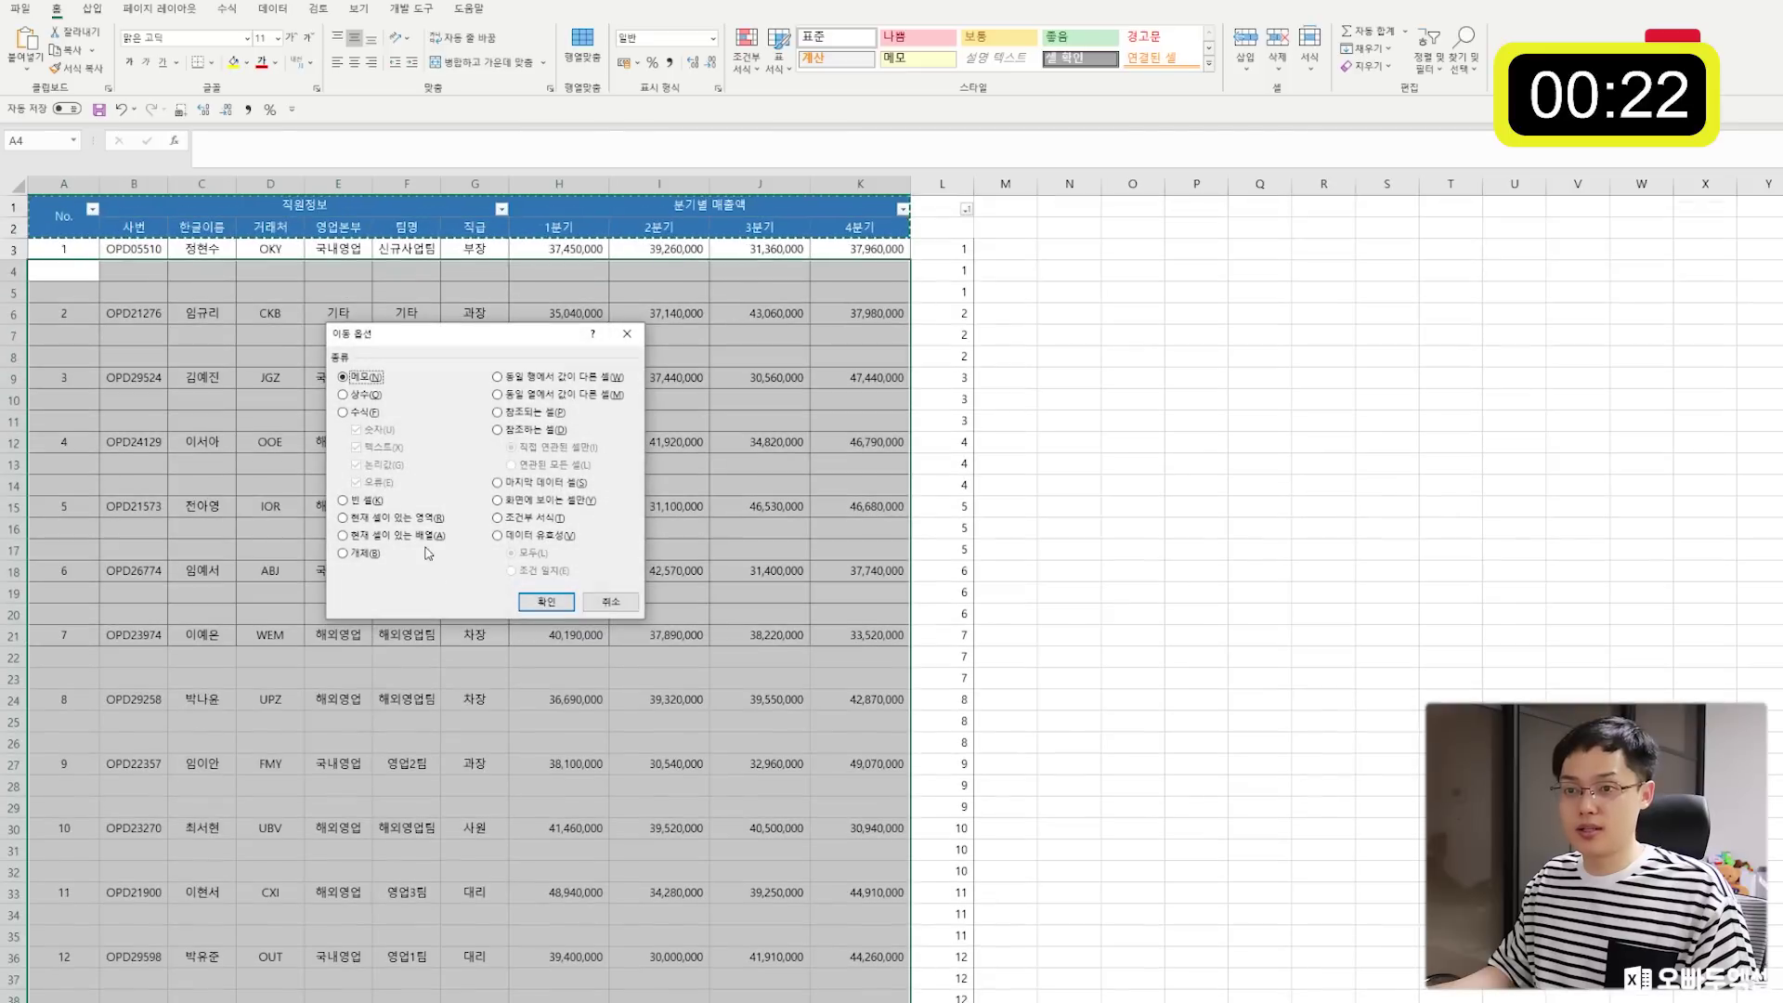
{"action": "left_click", "coordinate": [377, 501]}
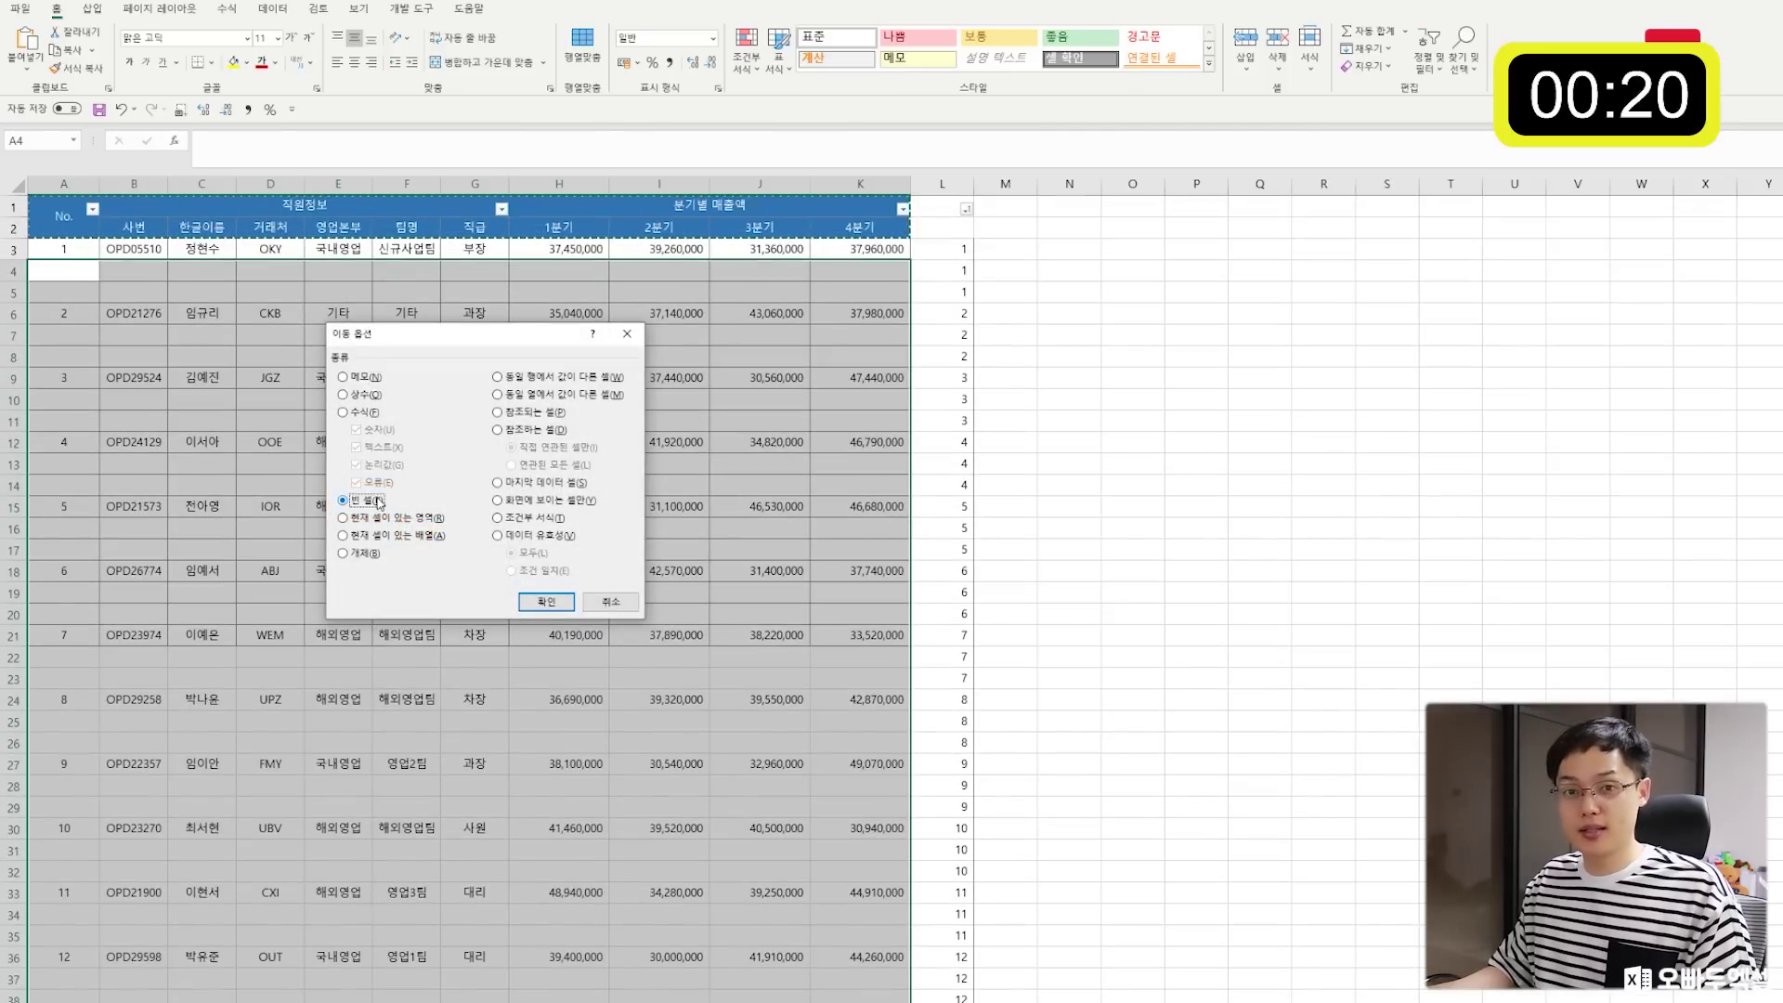
{"action": "left_click", "coordinate": [546, 601]}
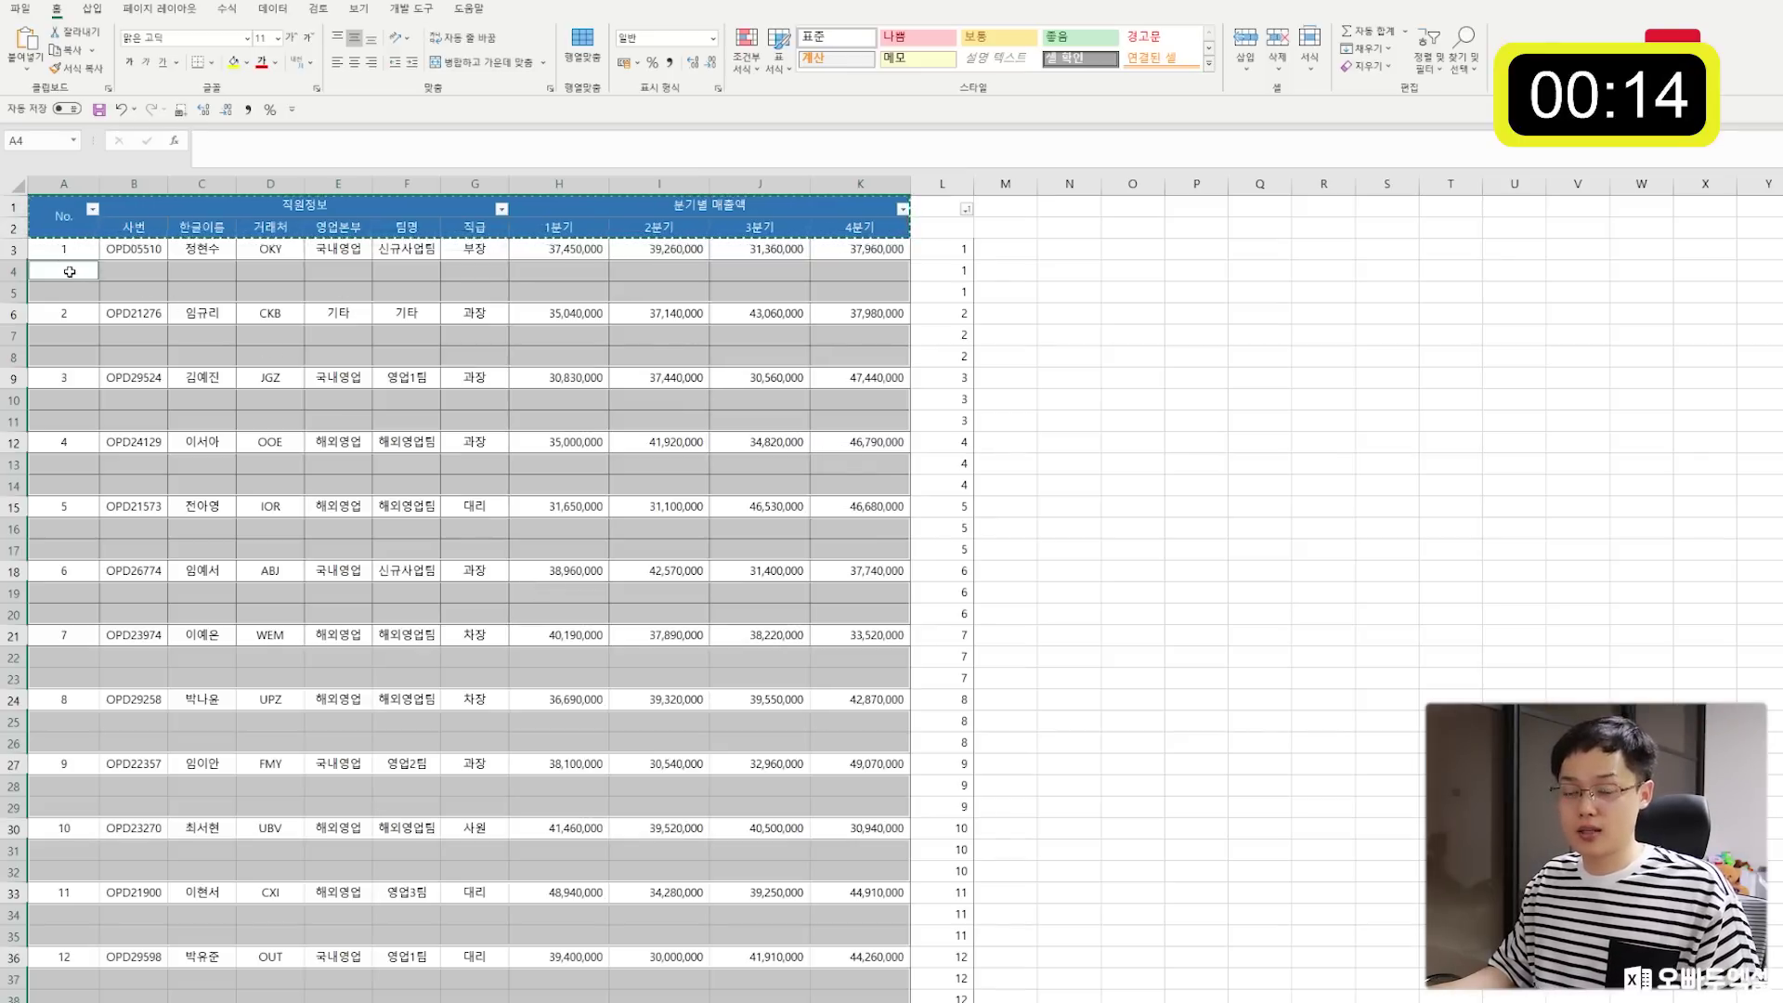
{"action": "key", "text": "ctrl+v"}
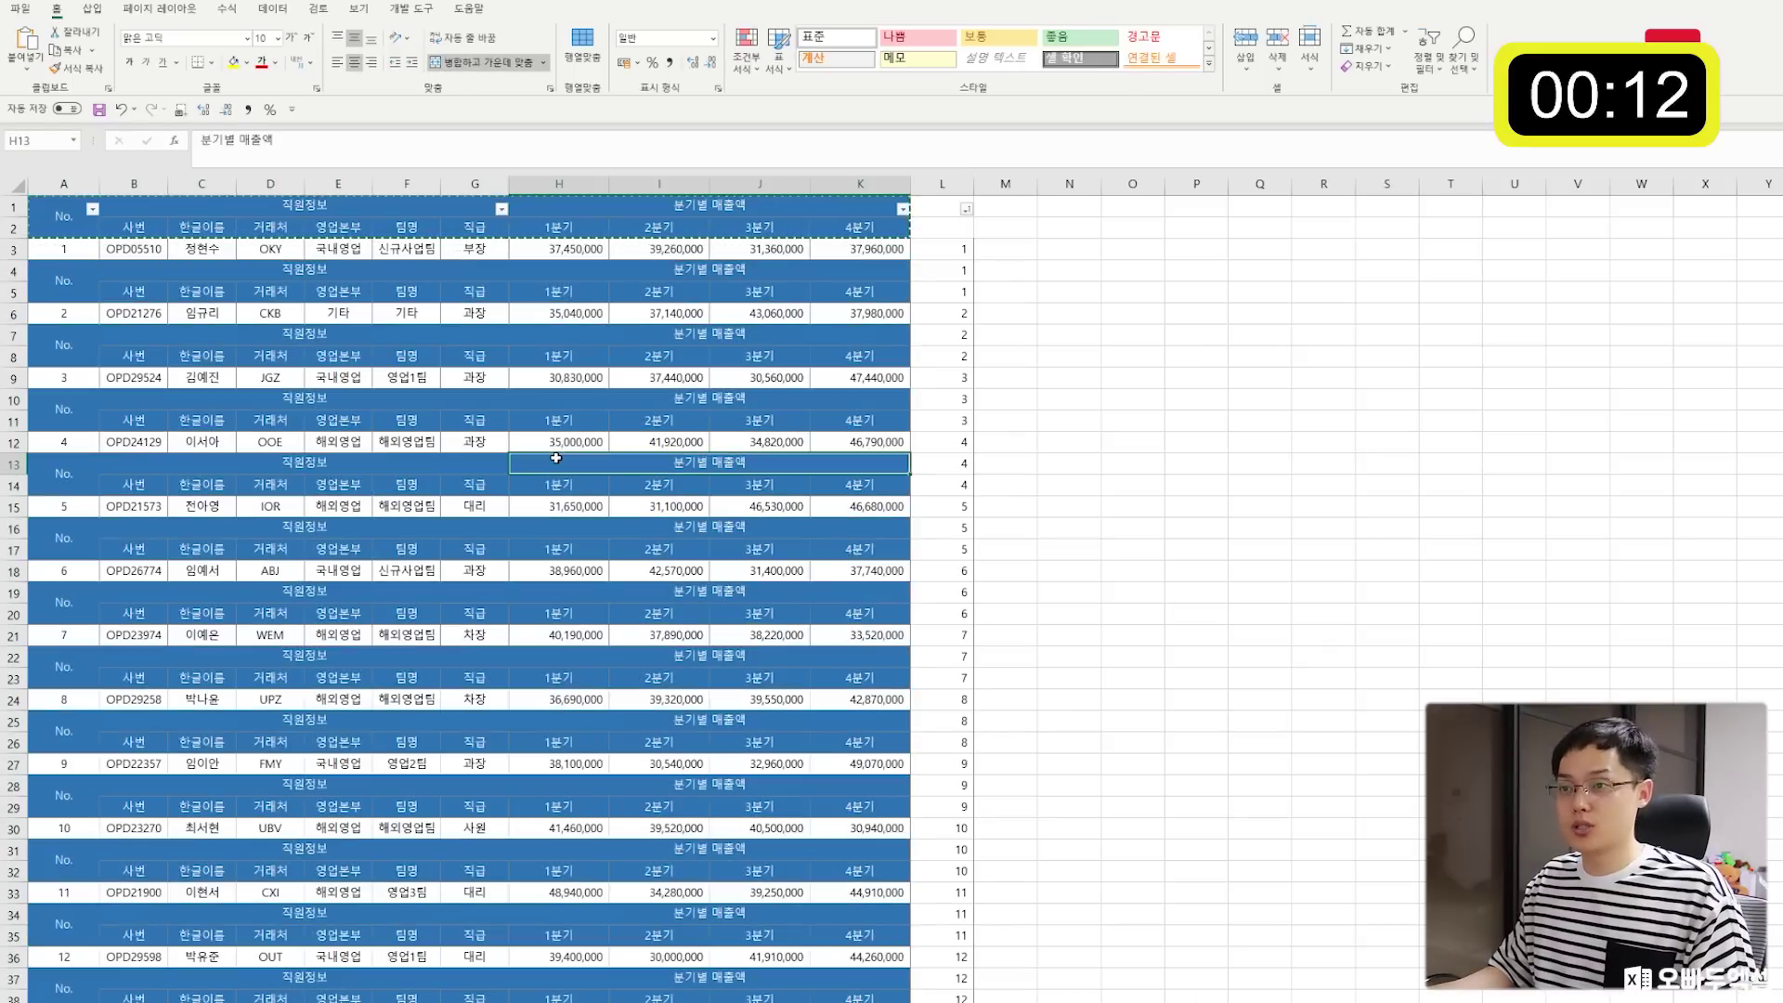
{"action": "left_click", "coordinate": [152, 335]}
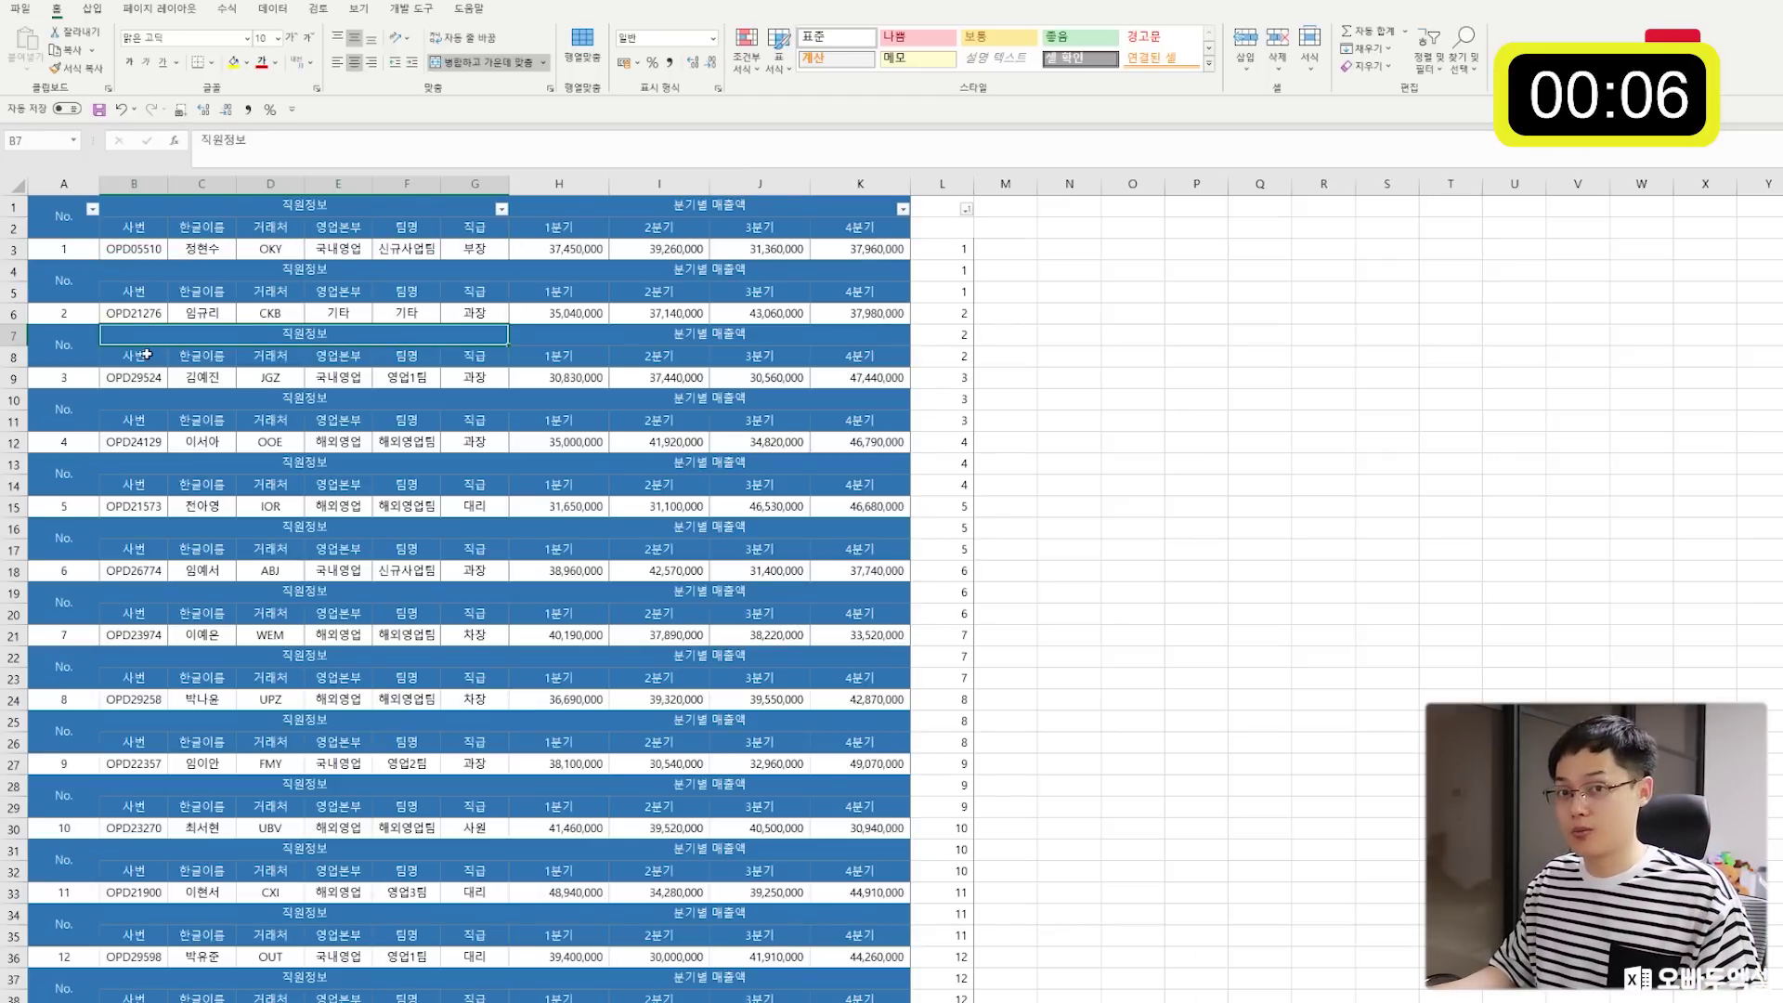
Delete the entire helper number column L.
{"action": "left_click", "coordinate": [943, 183]}
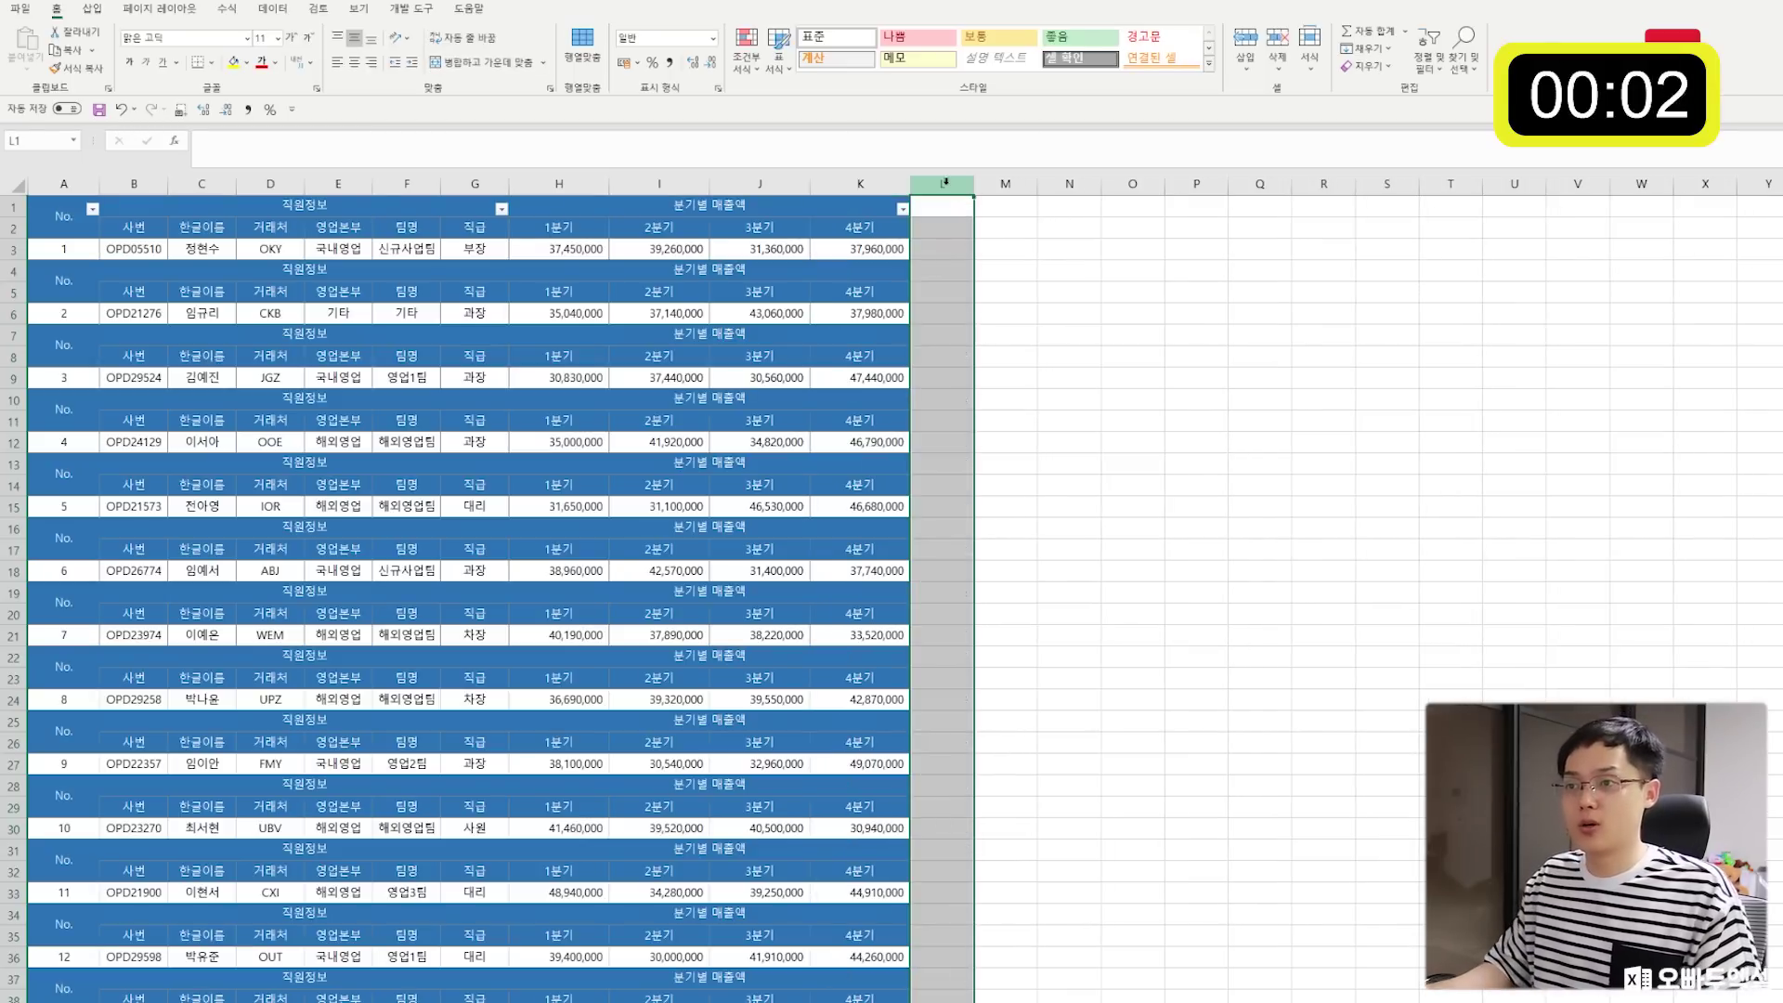
{"action": "key", "text": "ctrl+minus"}
{"action": "left_click", "coordinate": [666, 313]}
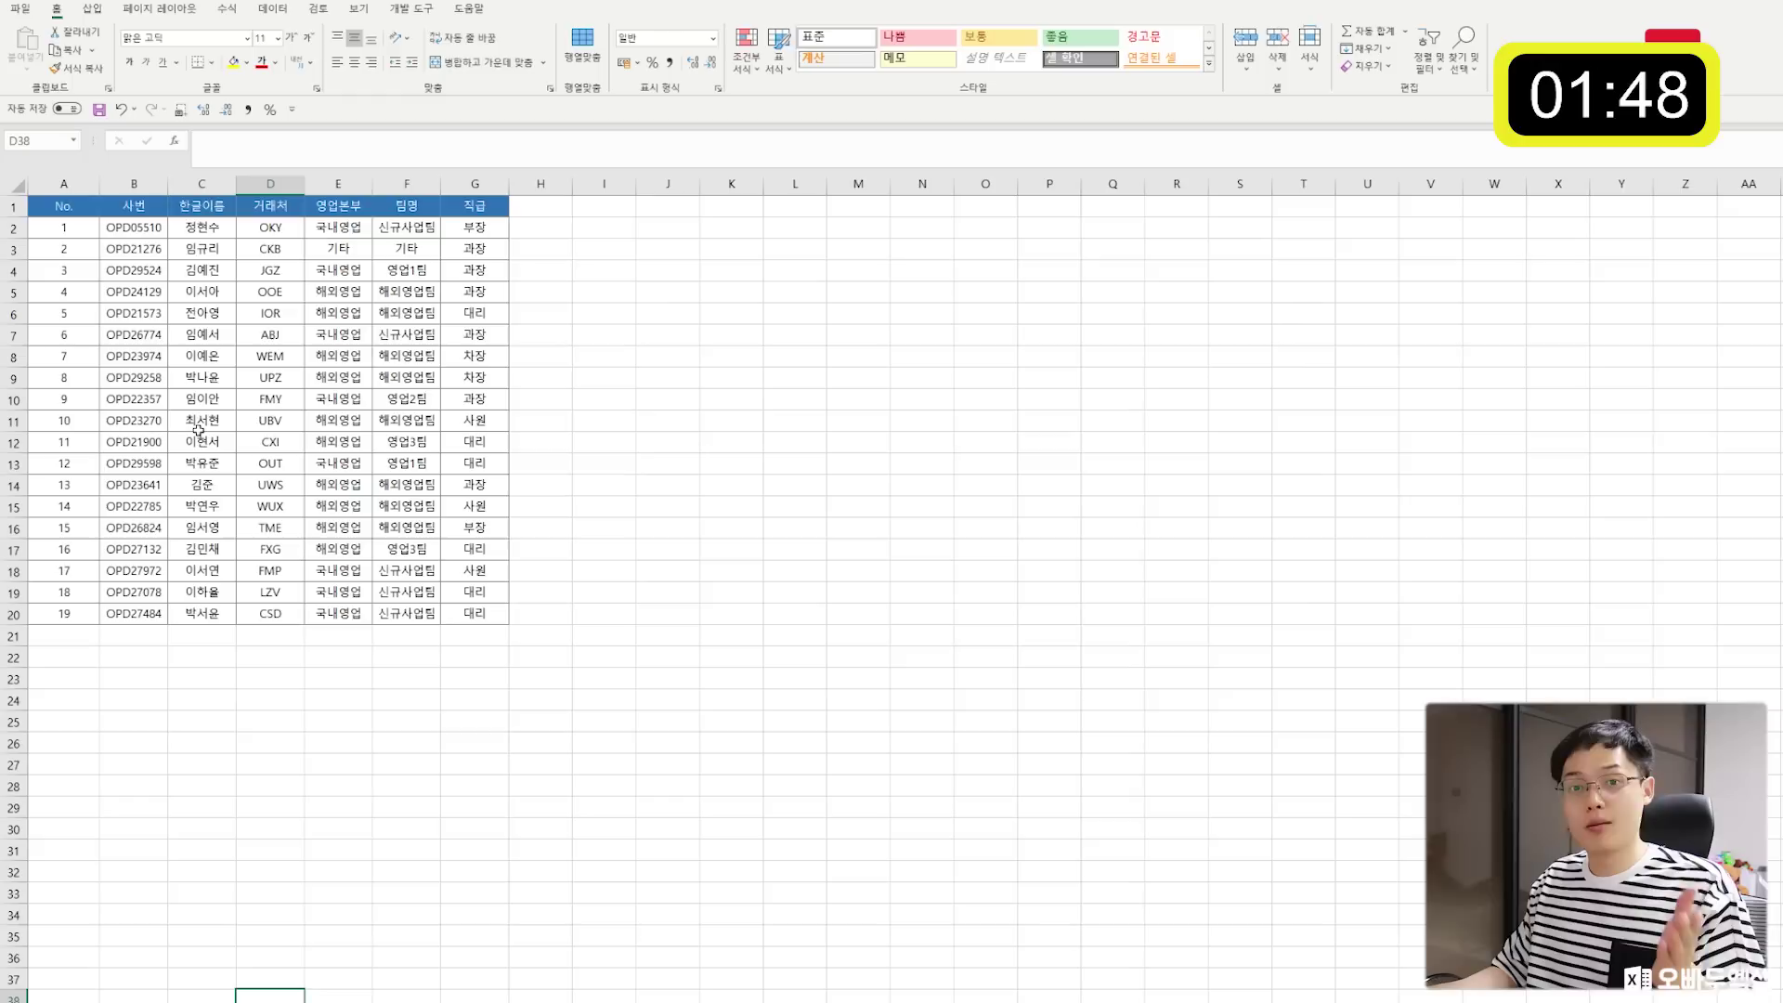
Number the data rows in column H by entering 1 in H2 and 2 in H3 and filling the series down to 19 in H20.
{"action": "left_click", "coordinate": [512, 226]}
{"action": "type", "text": "1"}
{"action": "key", "text": "Return"}
{"action": "type", "text": "2"}
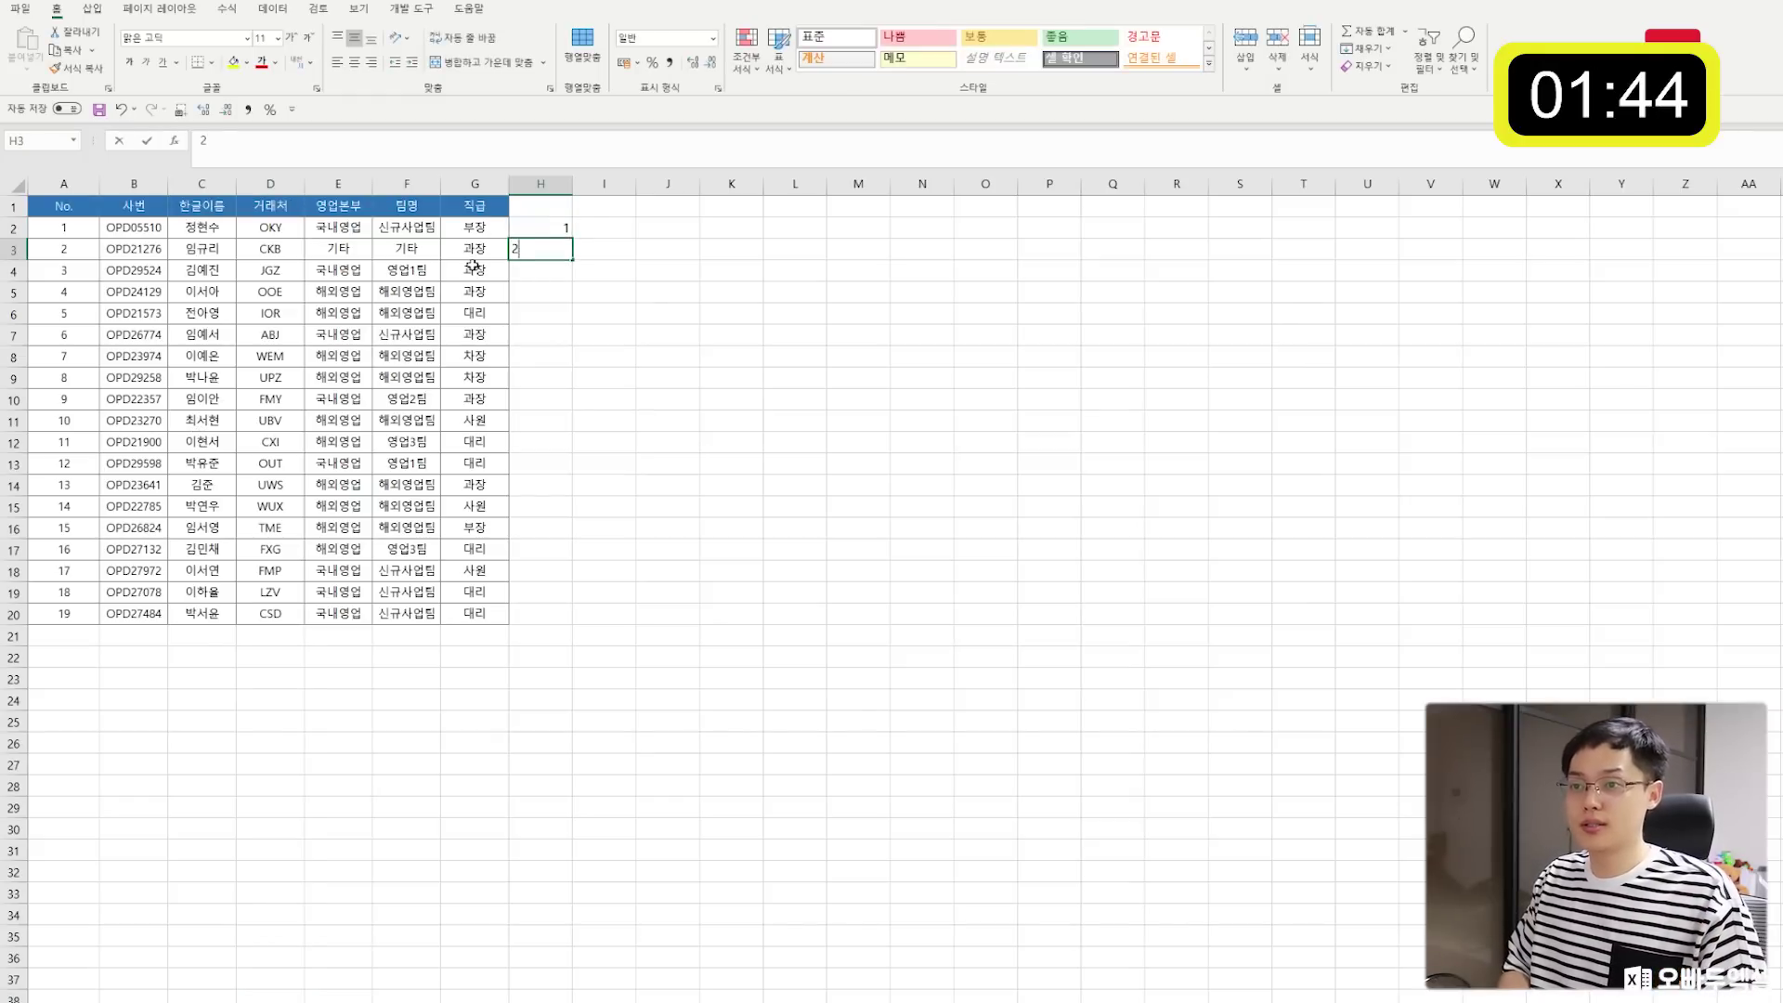
{"action": "key", "text": "Return"}
{"action": "left_click_drag", "start_coordinate": [525, 228], "coordinate": [537, 248]}
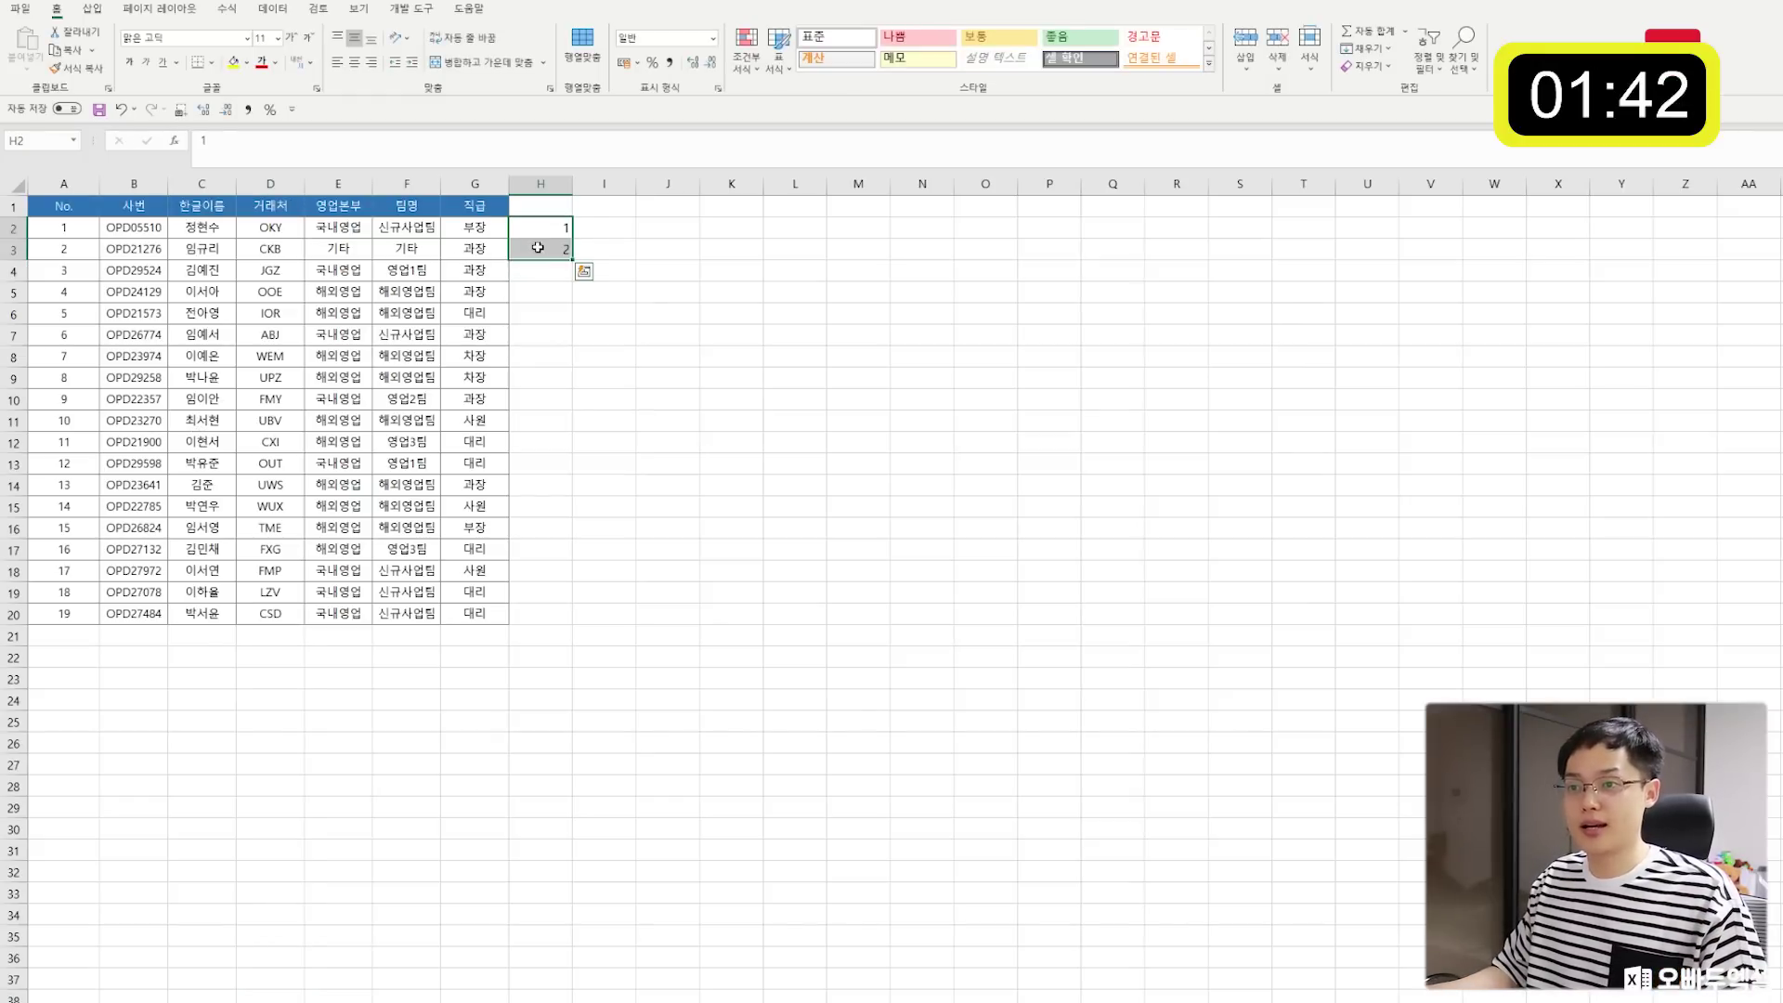
{"action": "double_click", "coordinate": [572, 260]}
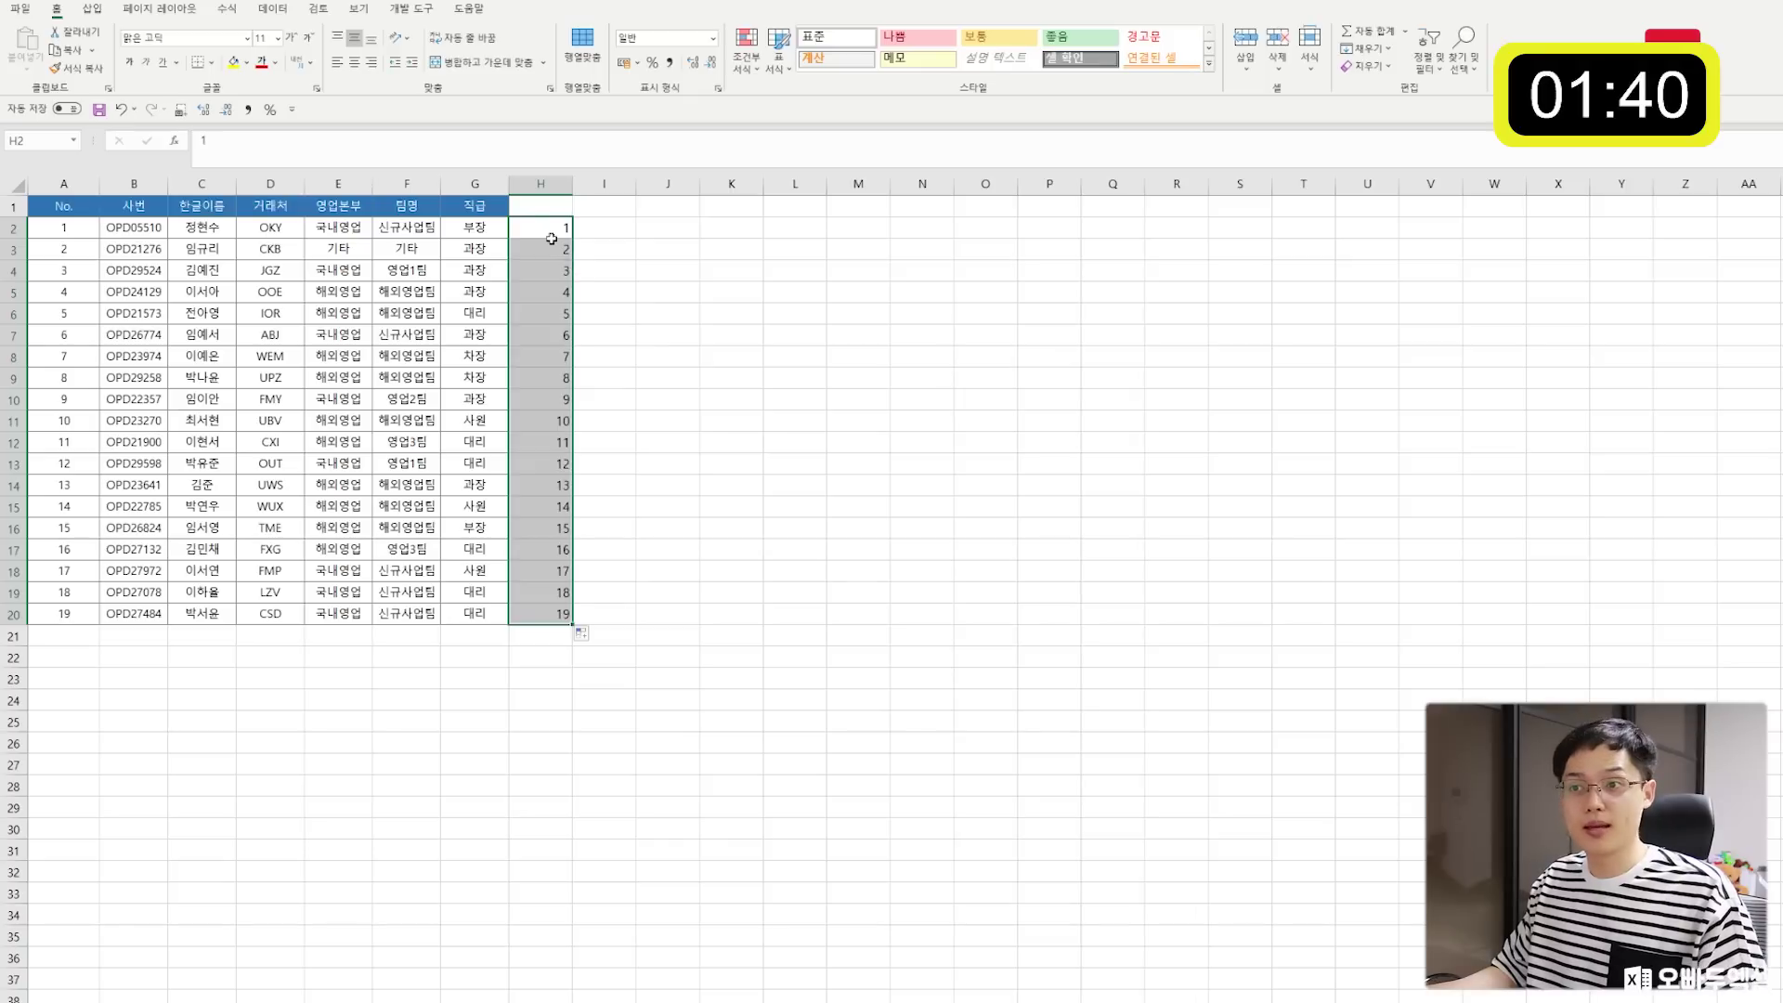
Copy the numbers 1 to 19 from H2:H20 and paste them three times below, starting at H21, H40 and H59.
{"action": "left_click_drag", "start_coordinate": [544, 227], "coordinate": [548, 619]}
{"action": "key", "text": "ctrl+c"}
{"action": "left_click", "coordinate": [548, 635]}
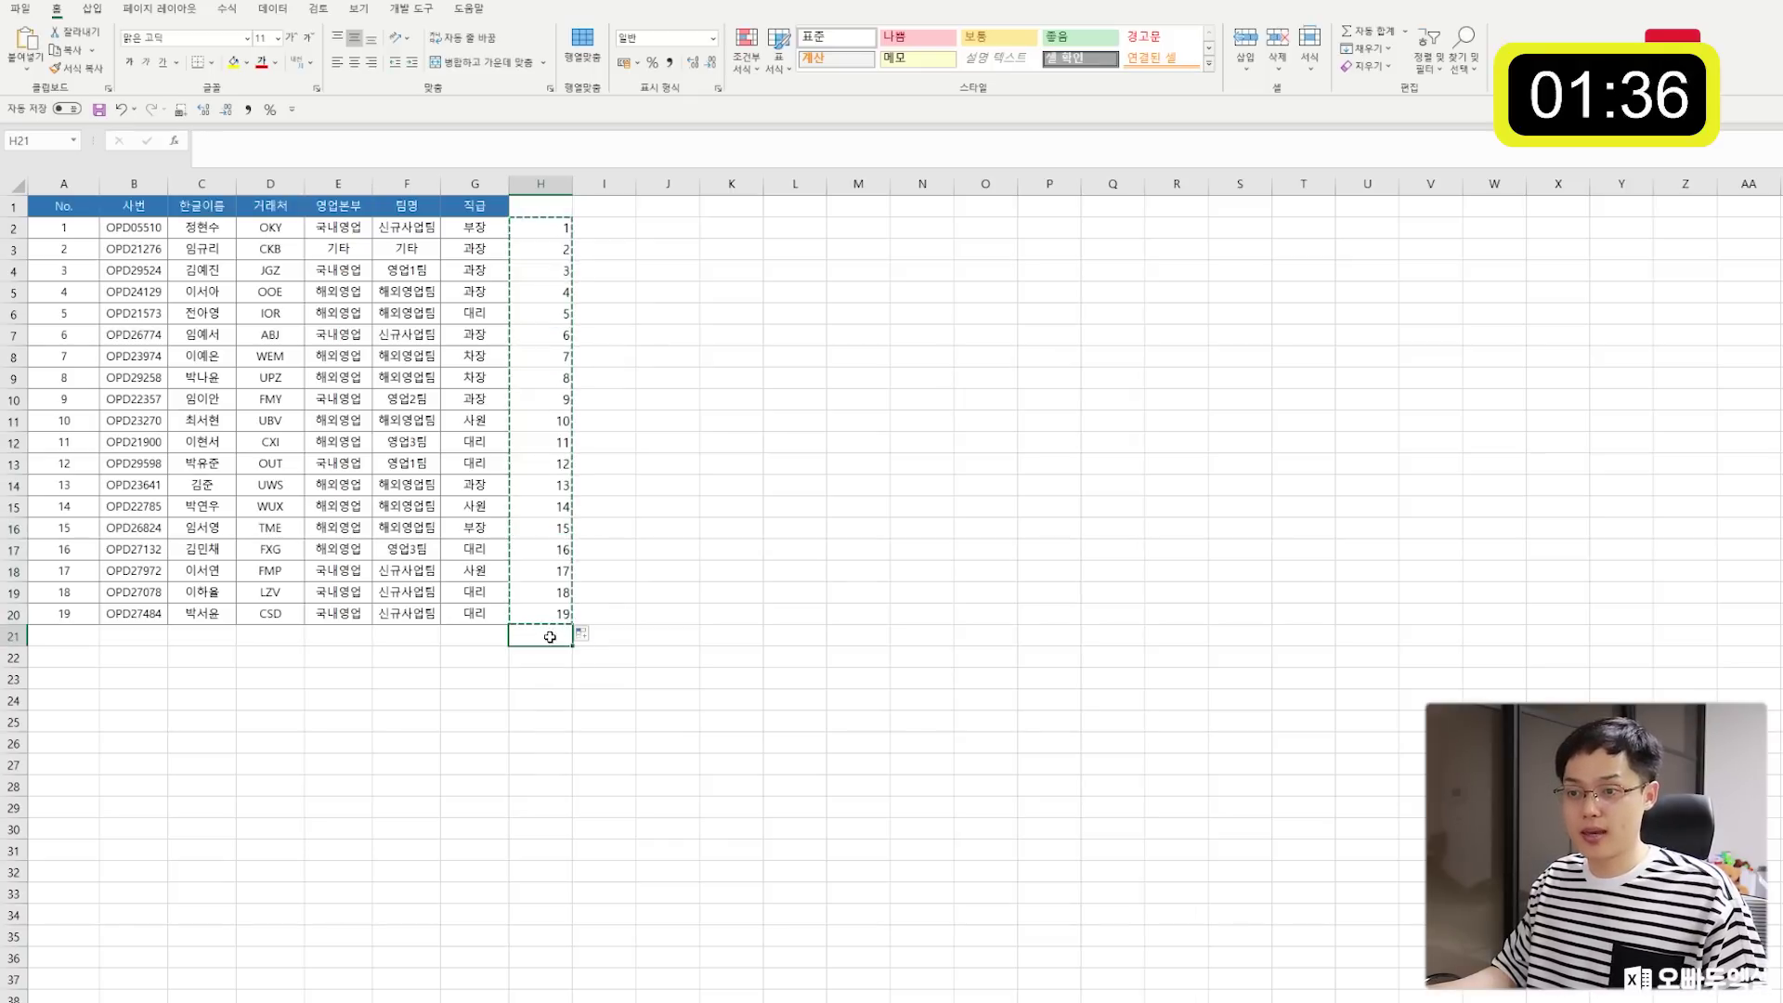
{"action": "key", "text": "ctrl+v"}
{"action": "scroll", "coordinate": [544, 653], "scroll_direction": "down", "scroll_amount": 6}
{"action": "left_click", "coordinate": [544, 653]}
{"action": "key", "text": "ctrl+v"}
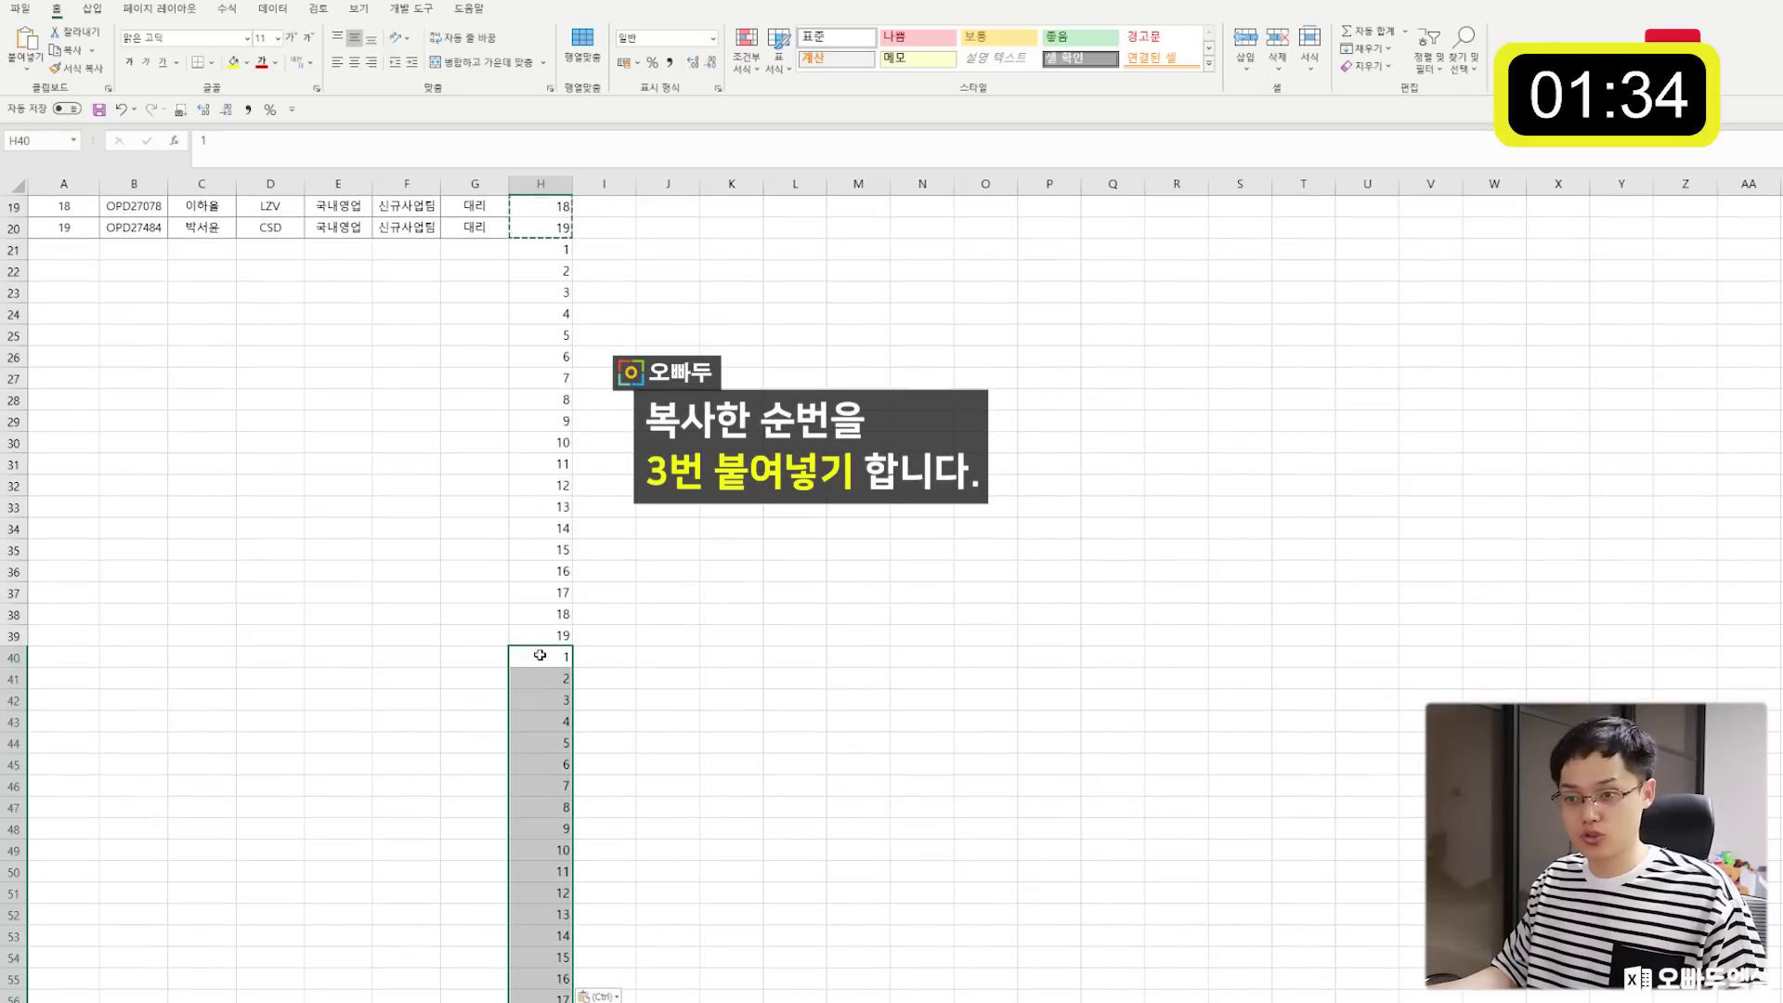
{"action": "scroll", "coordinate": [539, 652], "scroll_direction": "down", "scroll_amount": 8}
{"action": "left_click", "coordinate": [544, 550]}
{"action": "key", "text": "ctrl+v"}
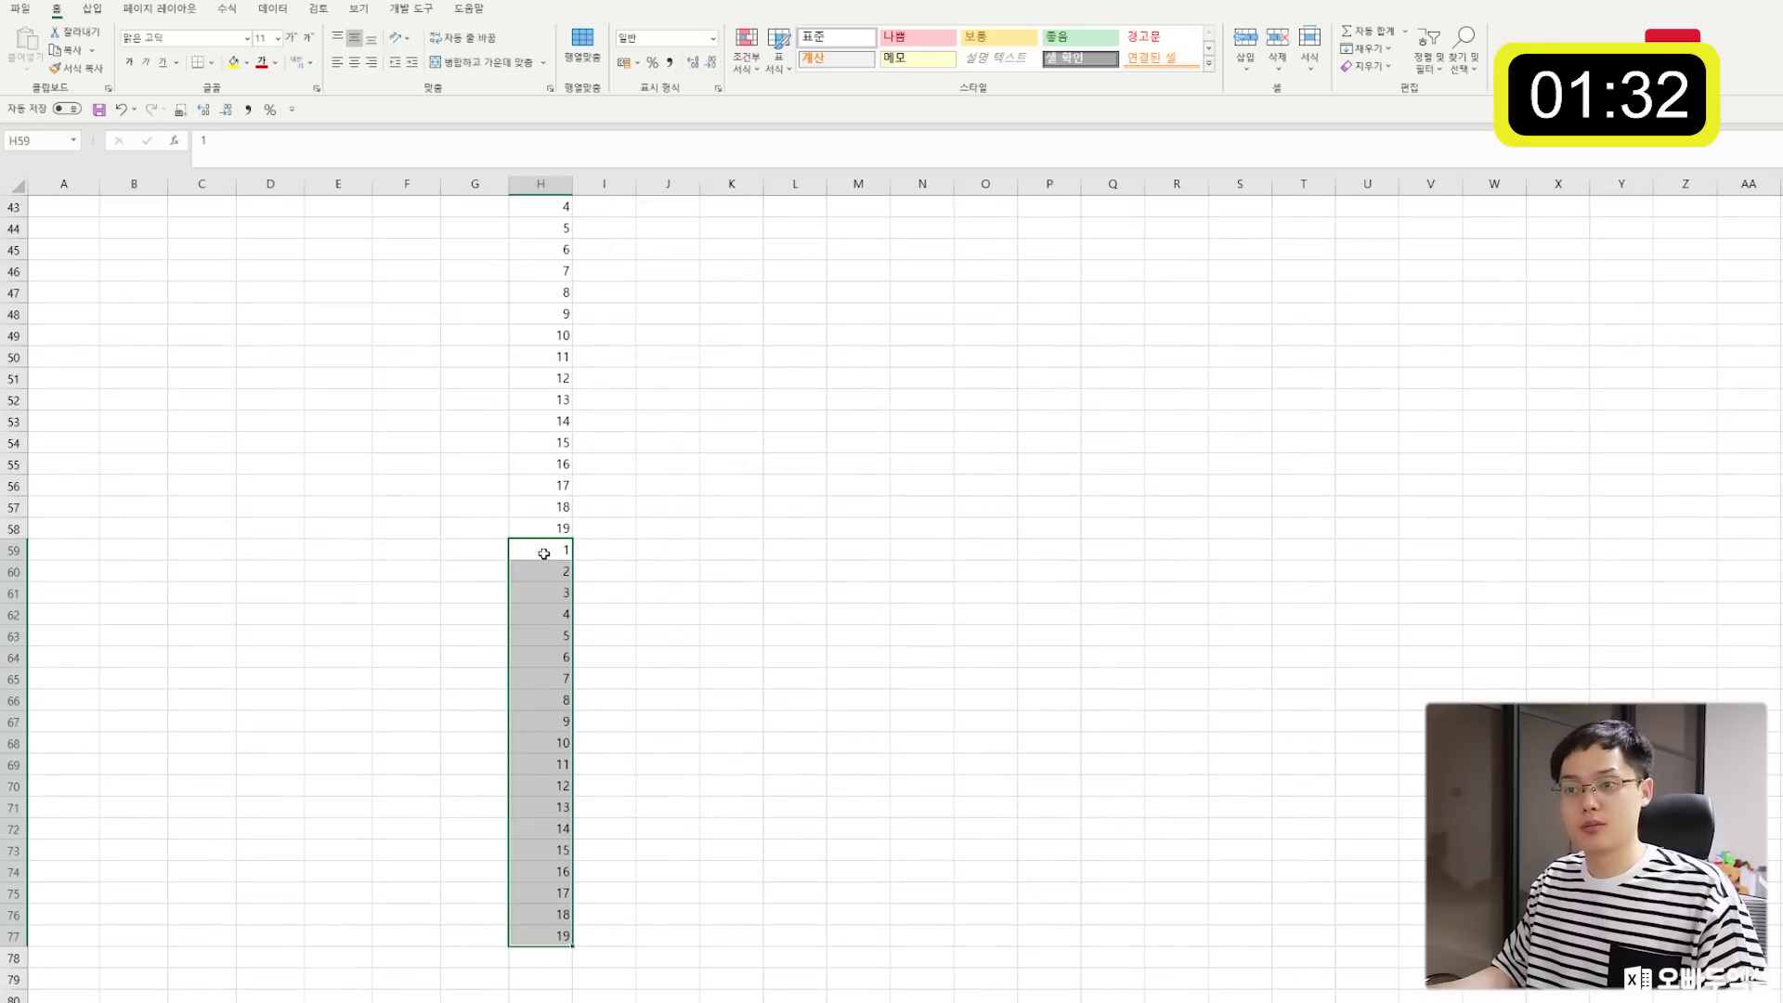
Apply an AutoFilter to the whole range A1:H77 and sort it by the numbers in column H from smallest to largest.
{"action": "scroll", "coordinate": [544, 591], "scroll_direction": "up", "scroll_amount": 12}
{"action": "scroll", "coordinate": [544, 594], "scroll_direction": "up", "scroll_amount": 2}
{"action": "key", "text": "ctrl+Up"}
{"action": "key", "text": "ctrl+Up"}
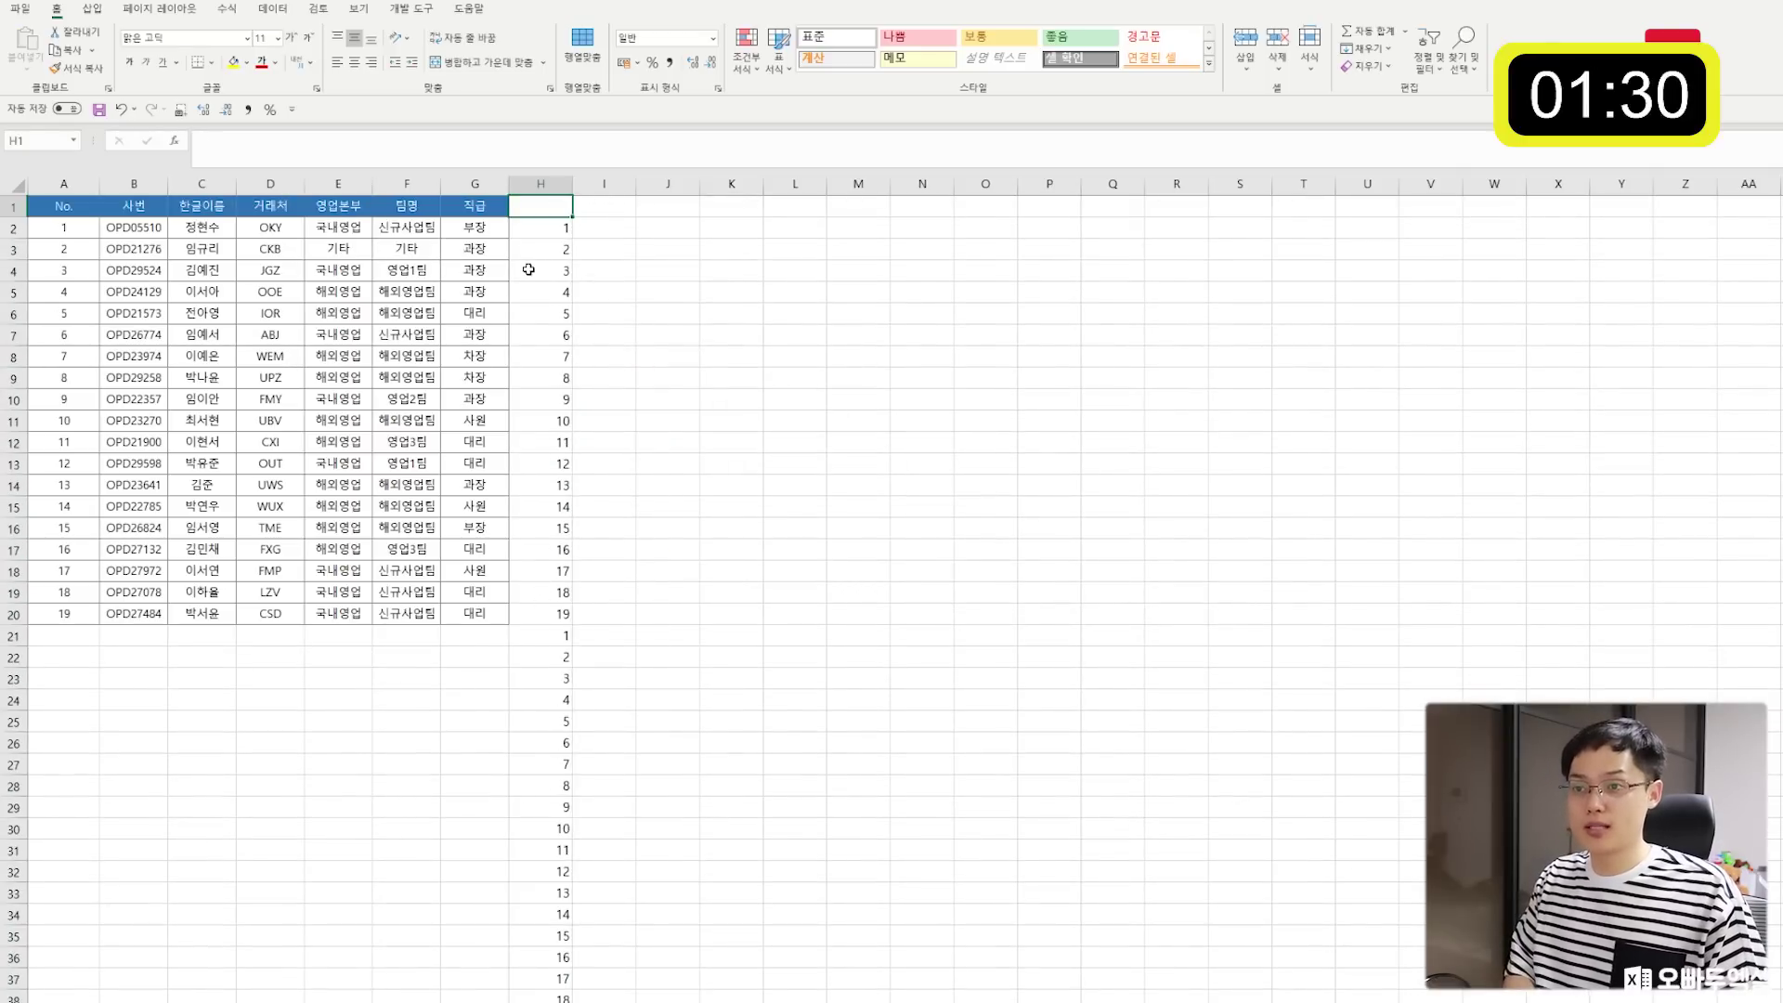
{"action": "key", "text": "ctrl+a"}
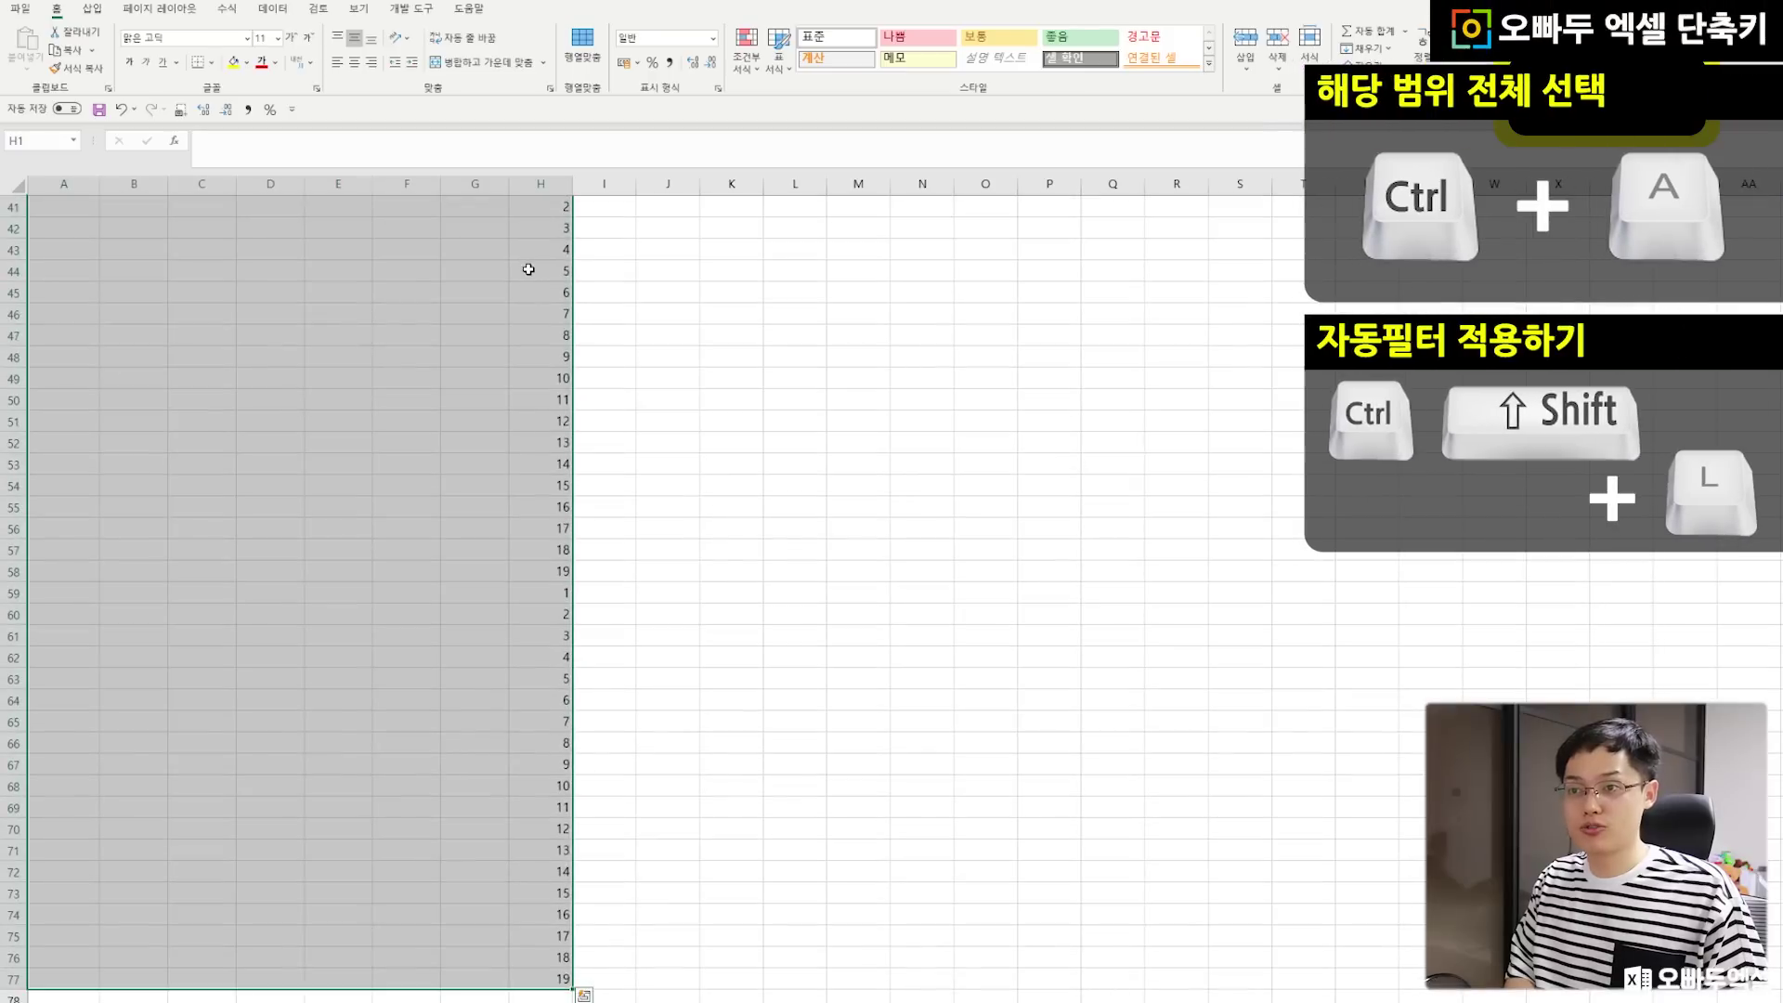
{"action": "key", "text": "ctrl+shift+l"}
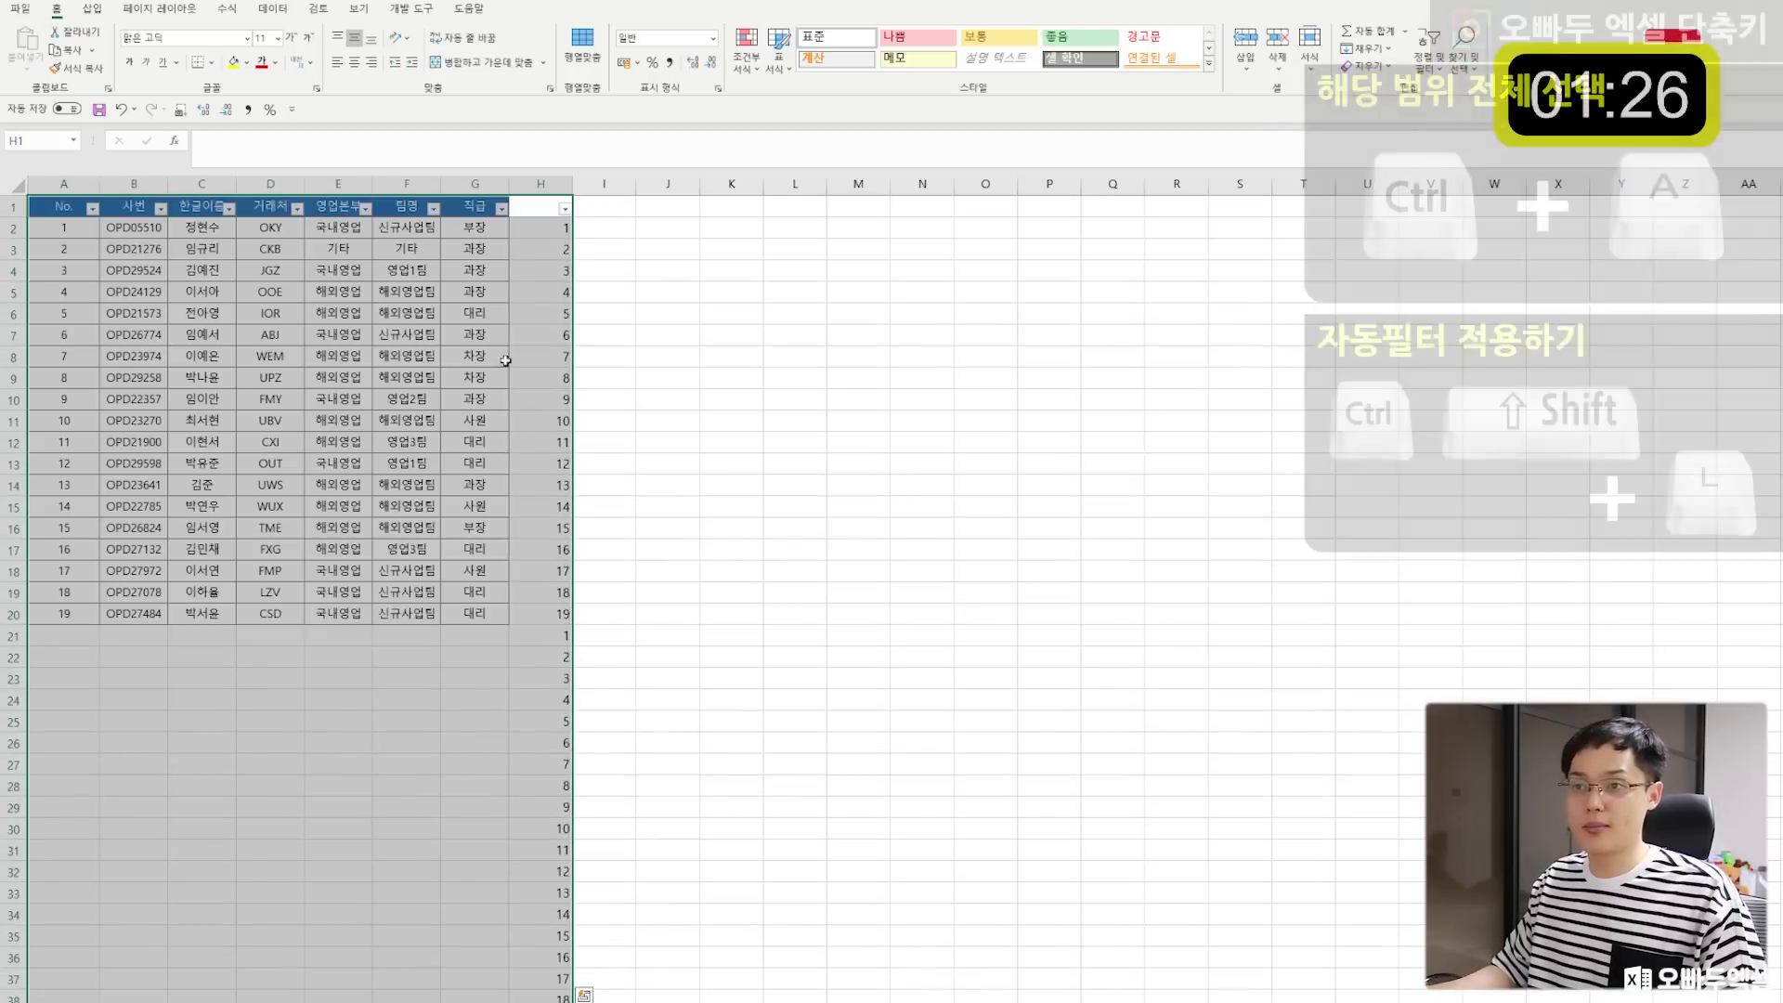
{"action": "left_click", "coordinate": [564, 210]}
{"action": "left_click", "coordinate": [537, 223]}
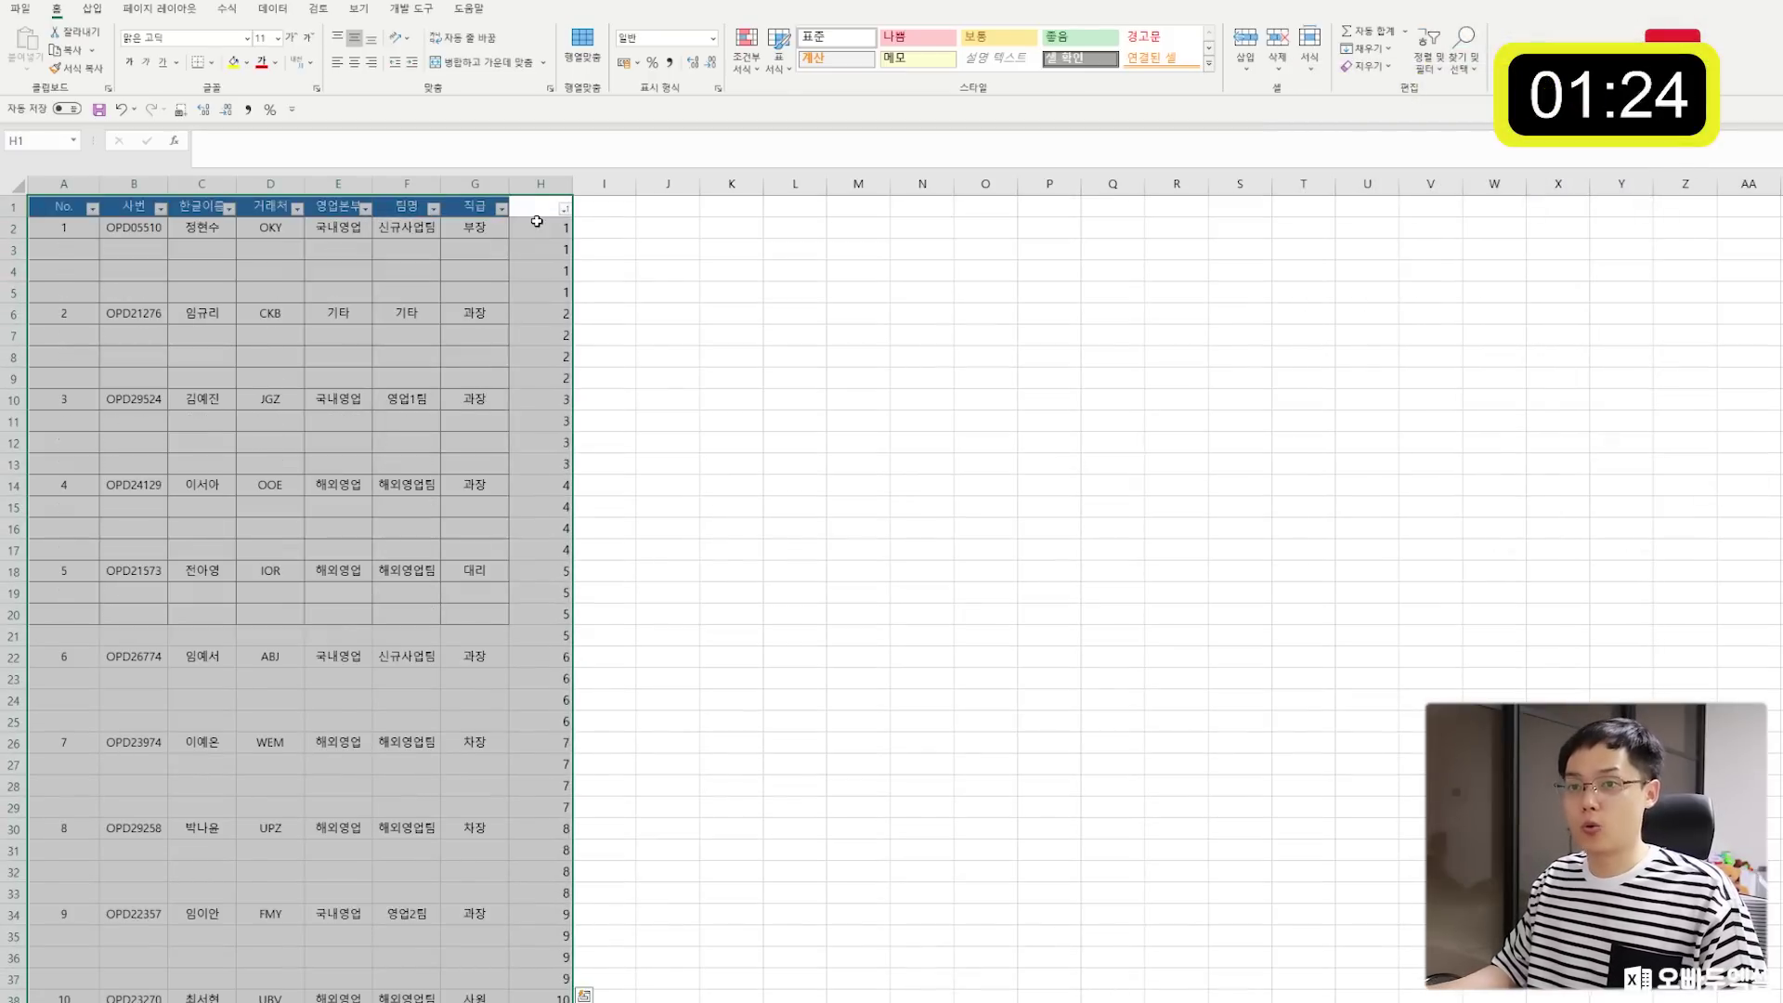
{"action": "left_click", "coordinate": [479, 266]}
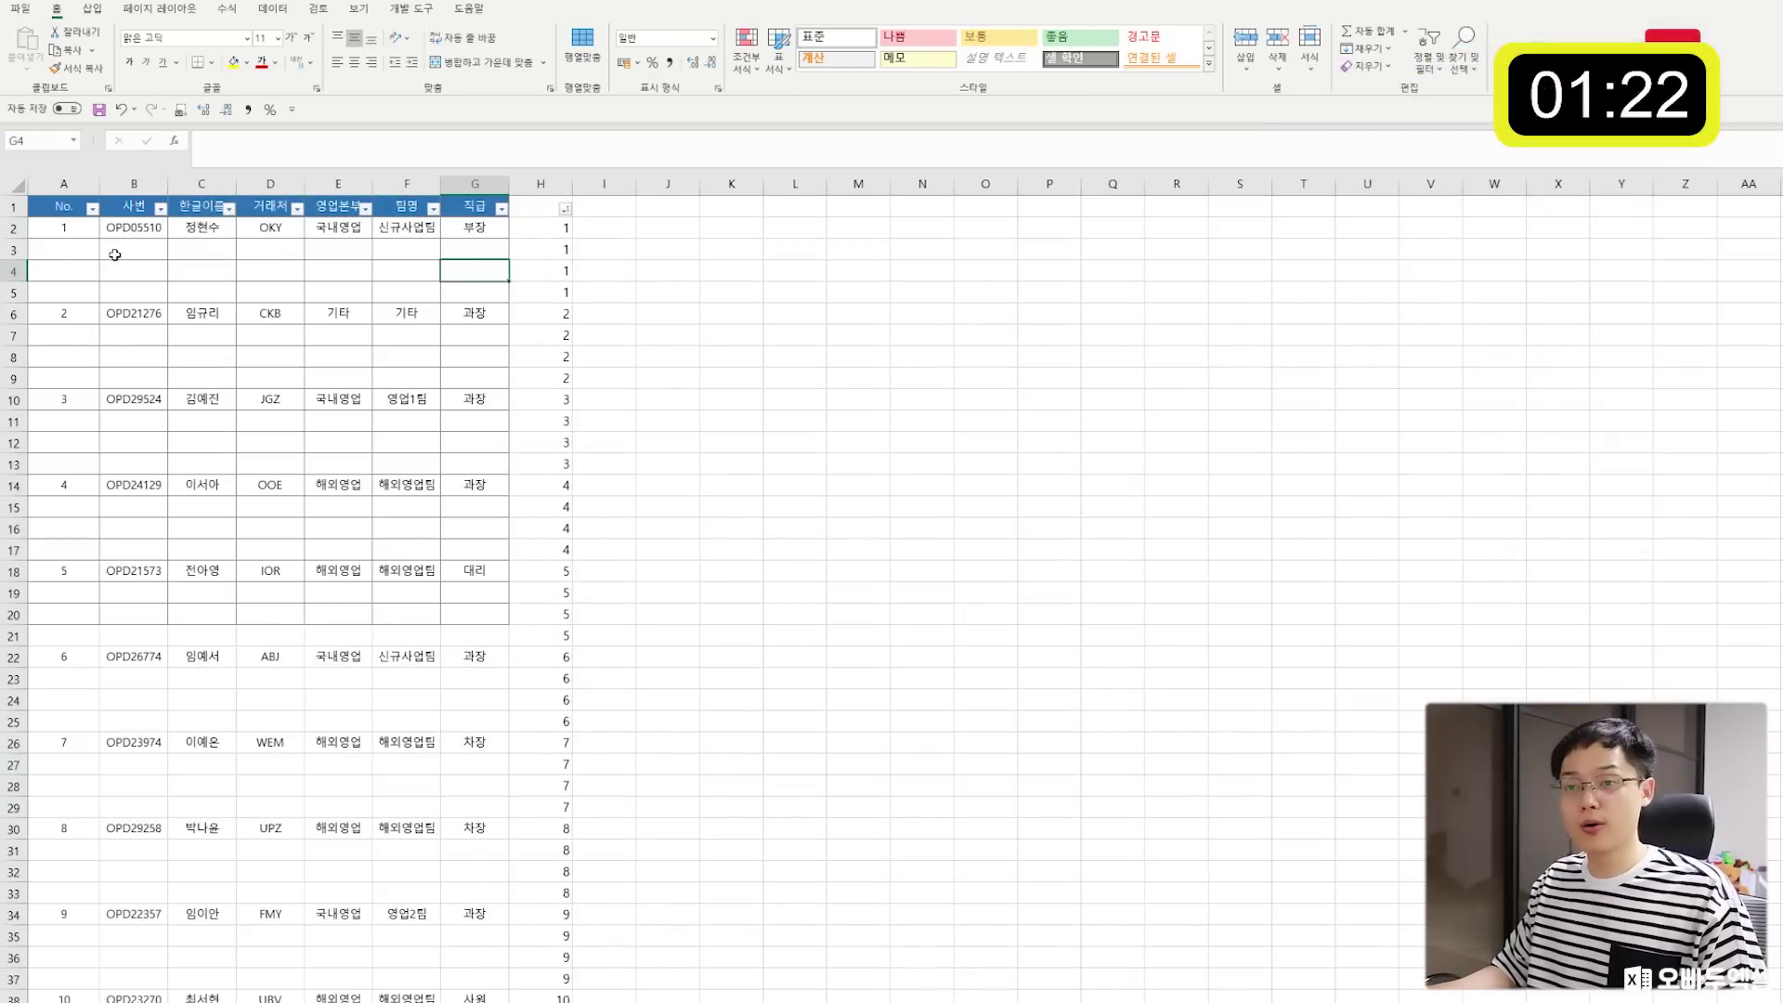
Copy the single-row header in A1:G1.
{"action": "left_click_drag", "start_coordinate": [64, 251], "coordinate": [480, 291]}
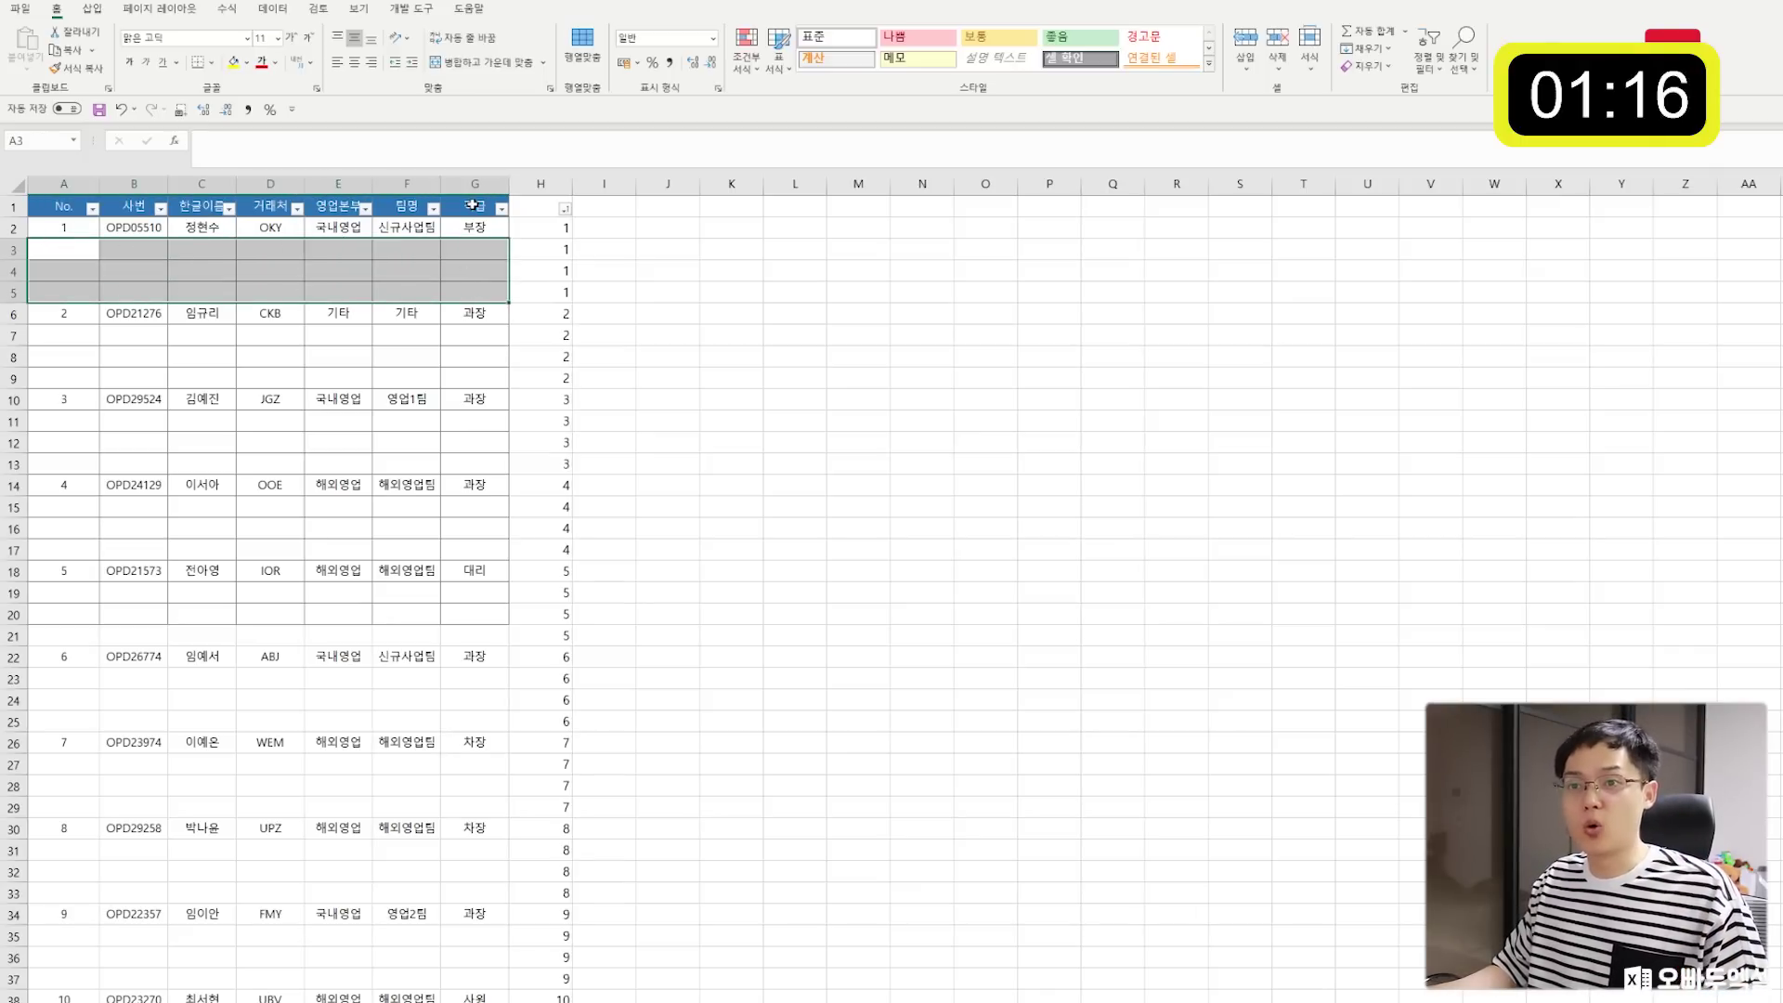
{"action": "left_click_drag", "start_coordinate": [474, 206], "coordinate": [85, 179]}
{"action": "key", "text": "ctrl+c"}
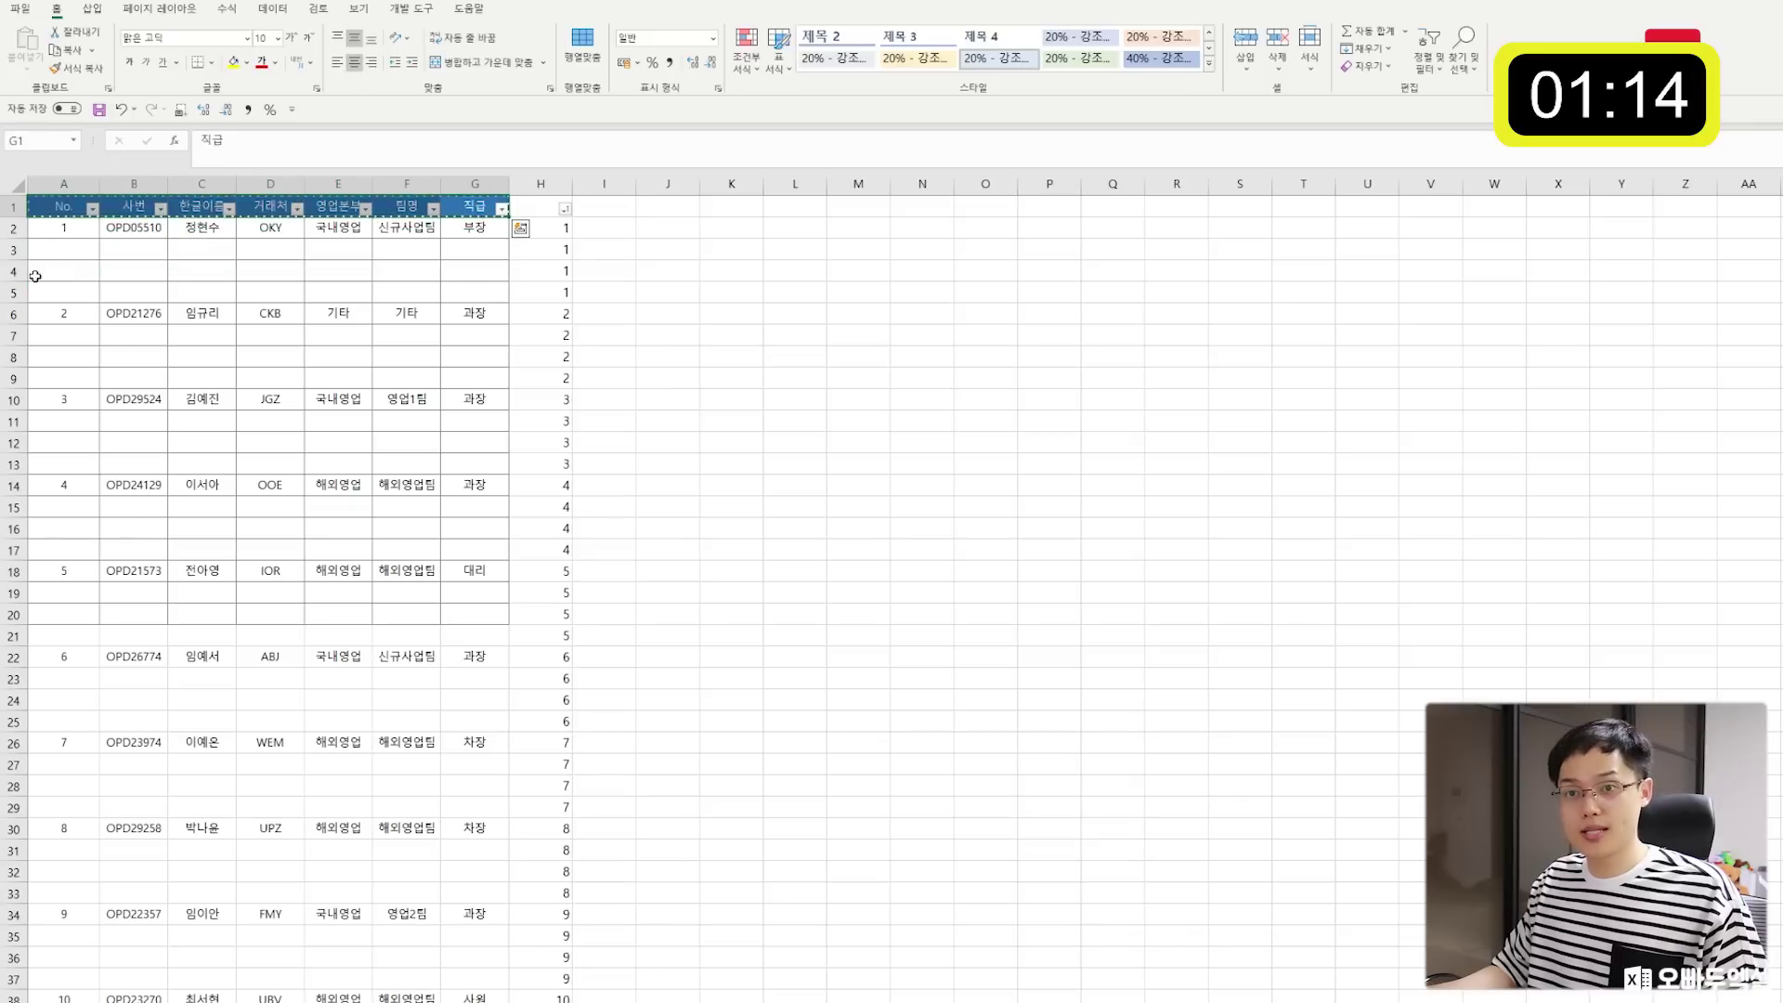
Paste the copied header row into A5:G5, directly above the second data row.
{"action": "key", "text": "ctrl+q"}
{"action": "left_click", "coordinate": [47, 294]}
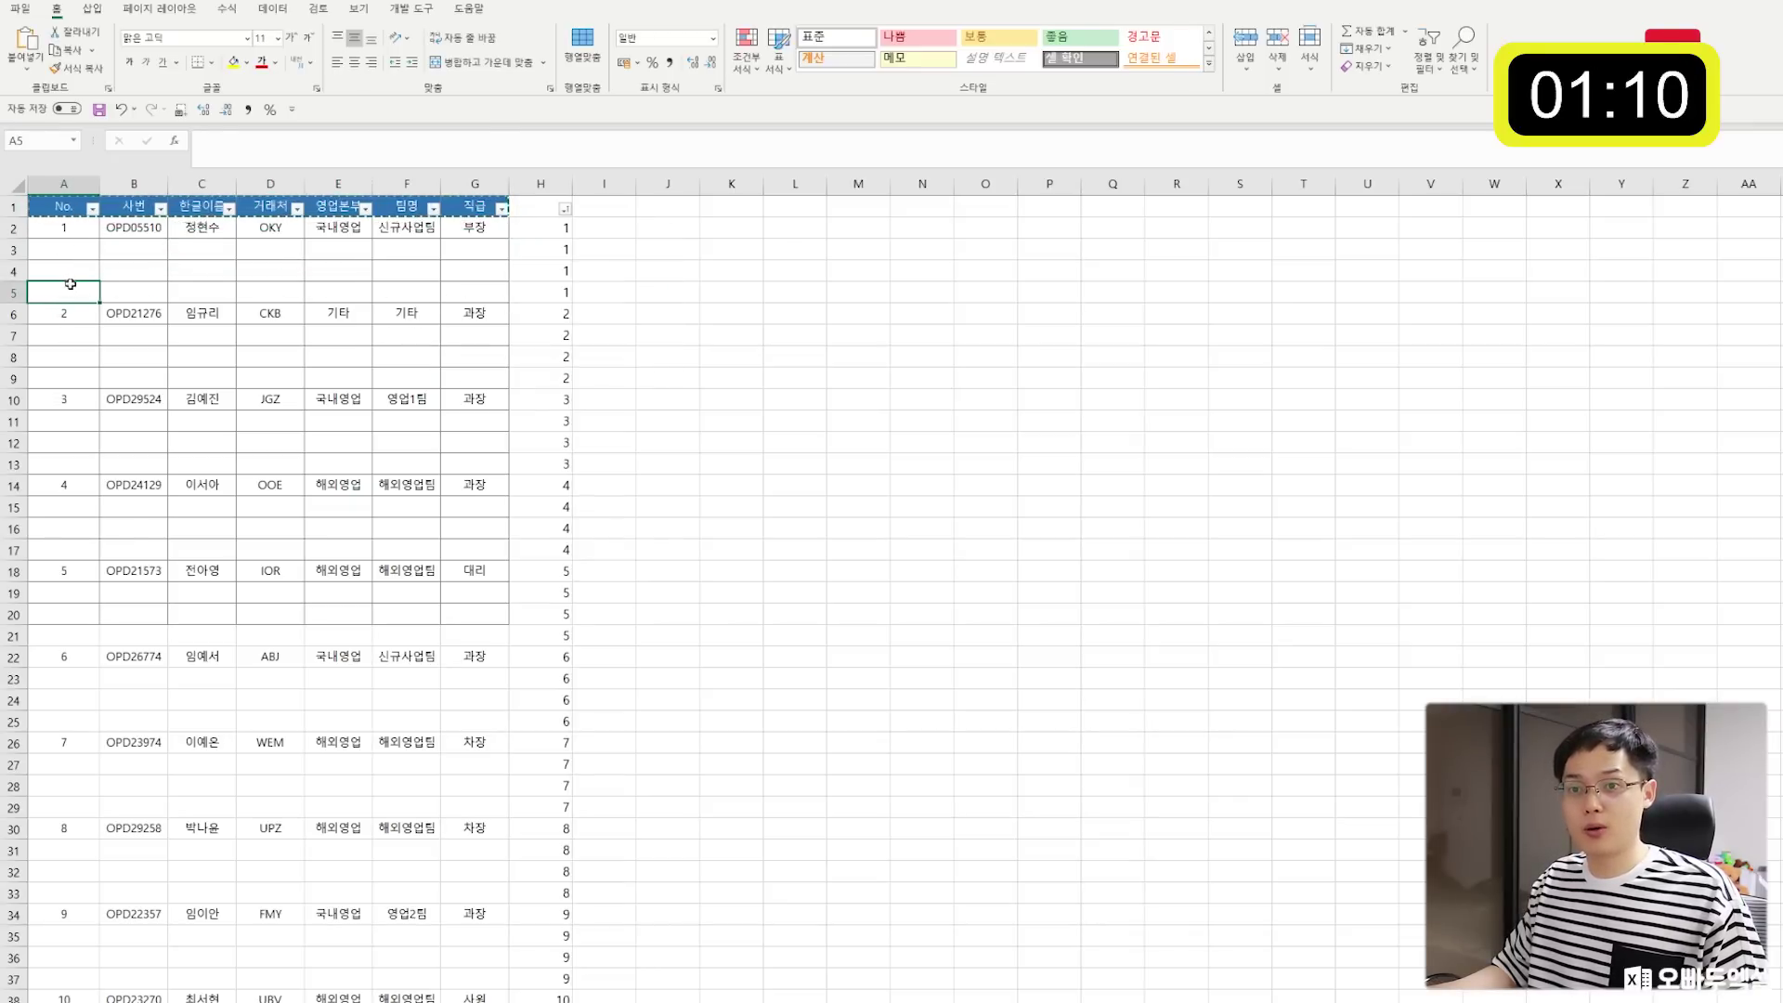
{"action": "key", "text": "ctrl+v"}
{"action": "left_click", "coordinate": [144, 401]}
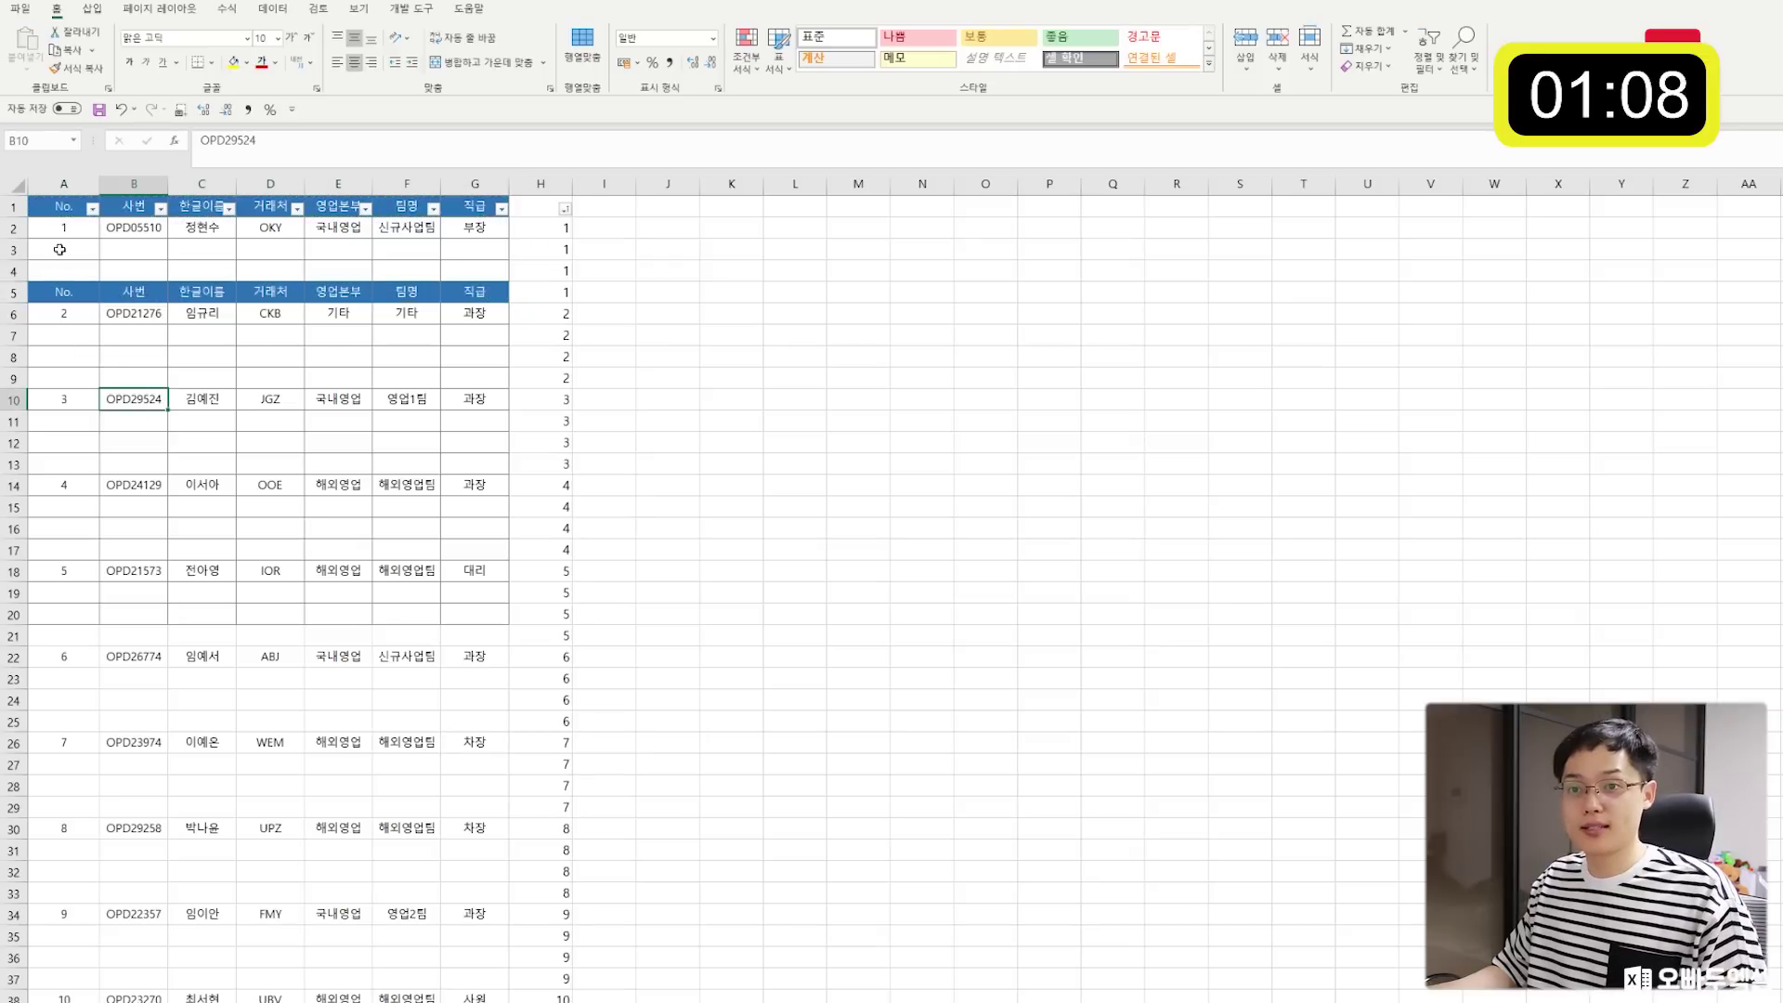
{"action": "left_click_drag", "start_coordinate": [65, 213], "coordinate": [475, 206]}
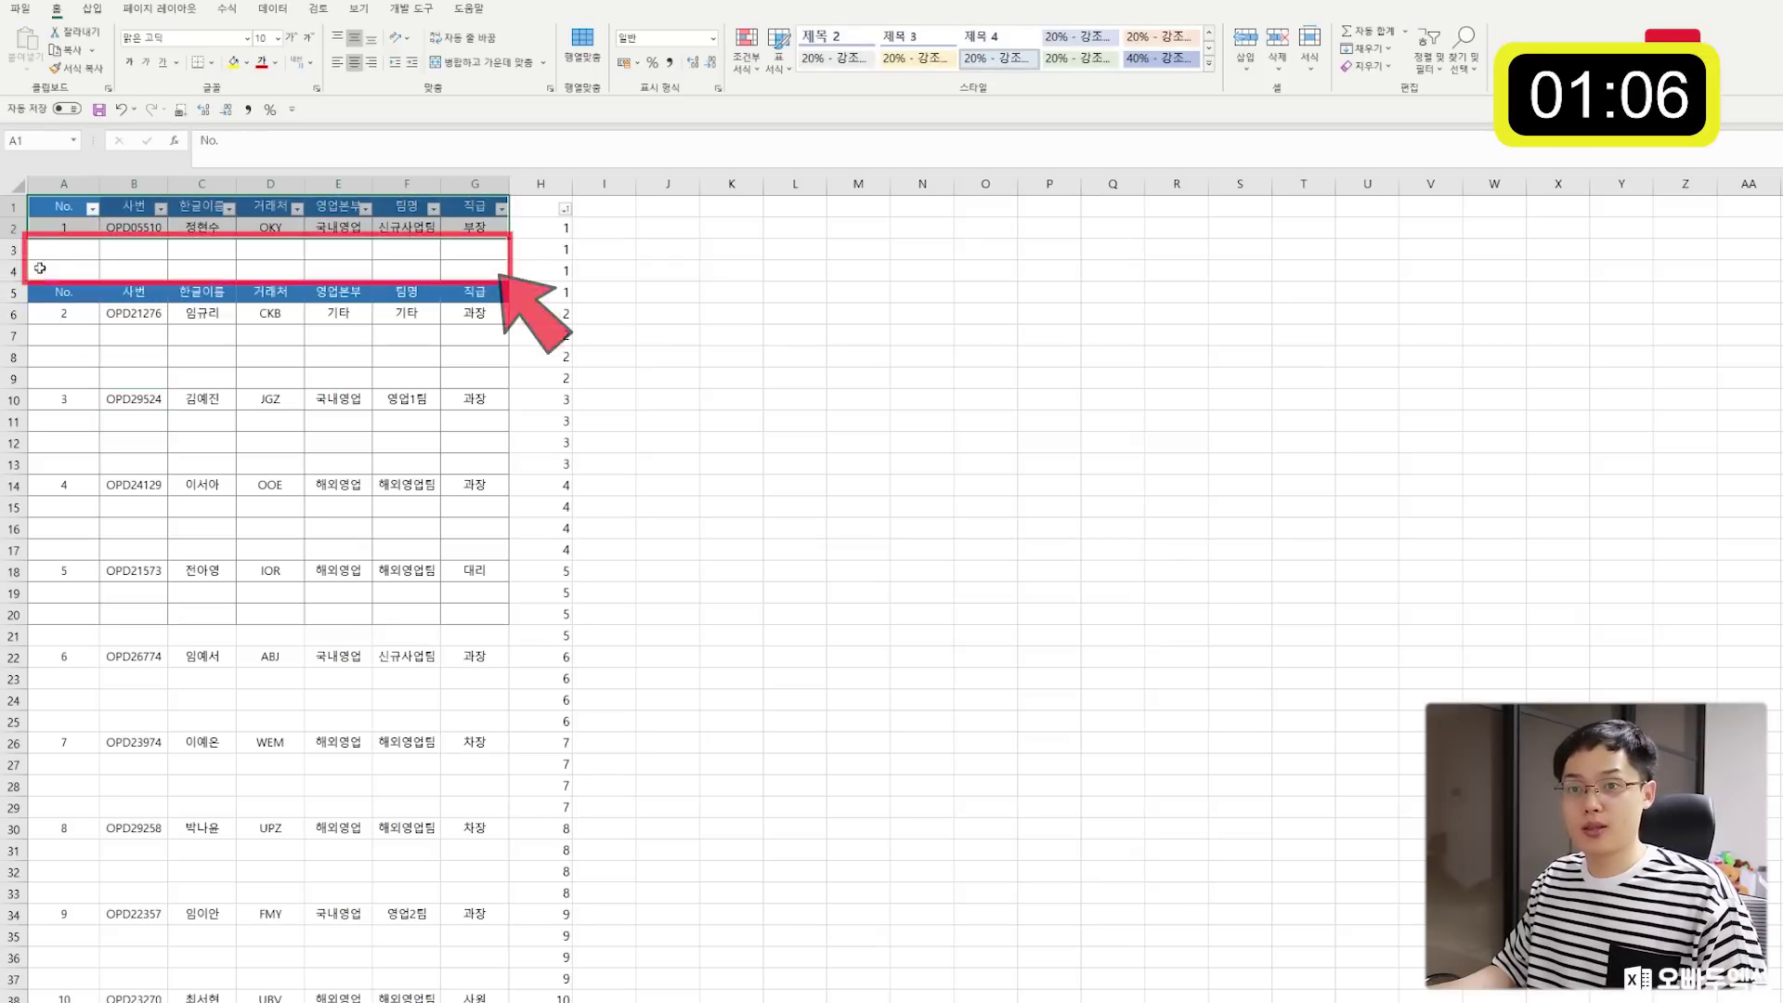
Format the blank cells A3:G4 to have no left, right, inner vertical or inner horizontal borders.
{"action": "left_click", "coordinate": [61, 251]}
{"action": "left_click_drag", "start_coordinate": [60, 250], "coordinate": [456, 271]}
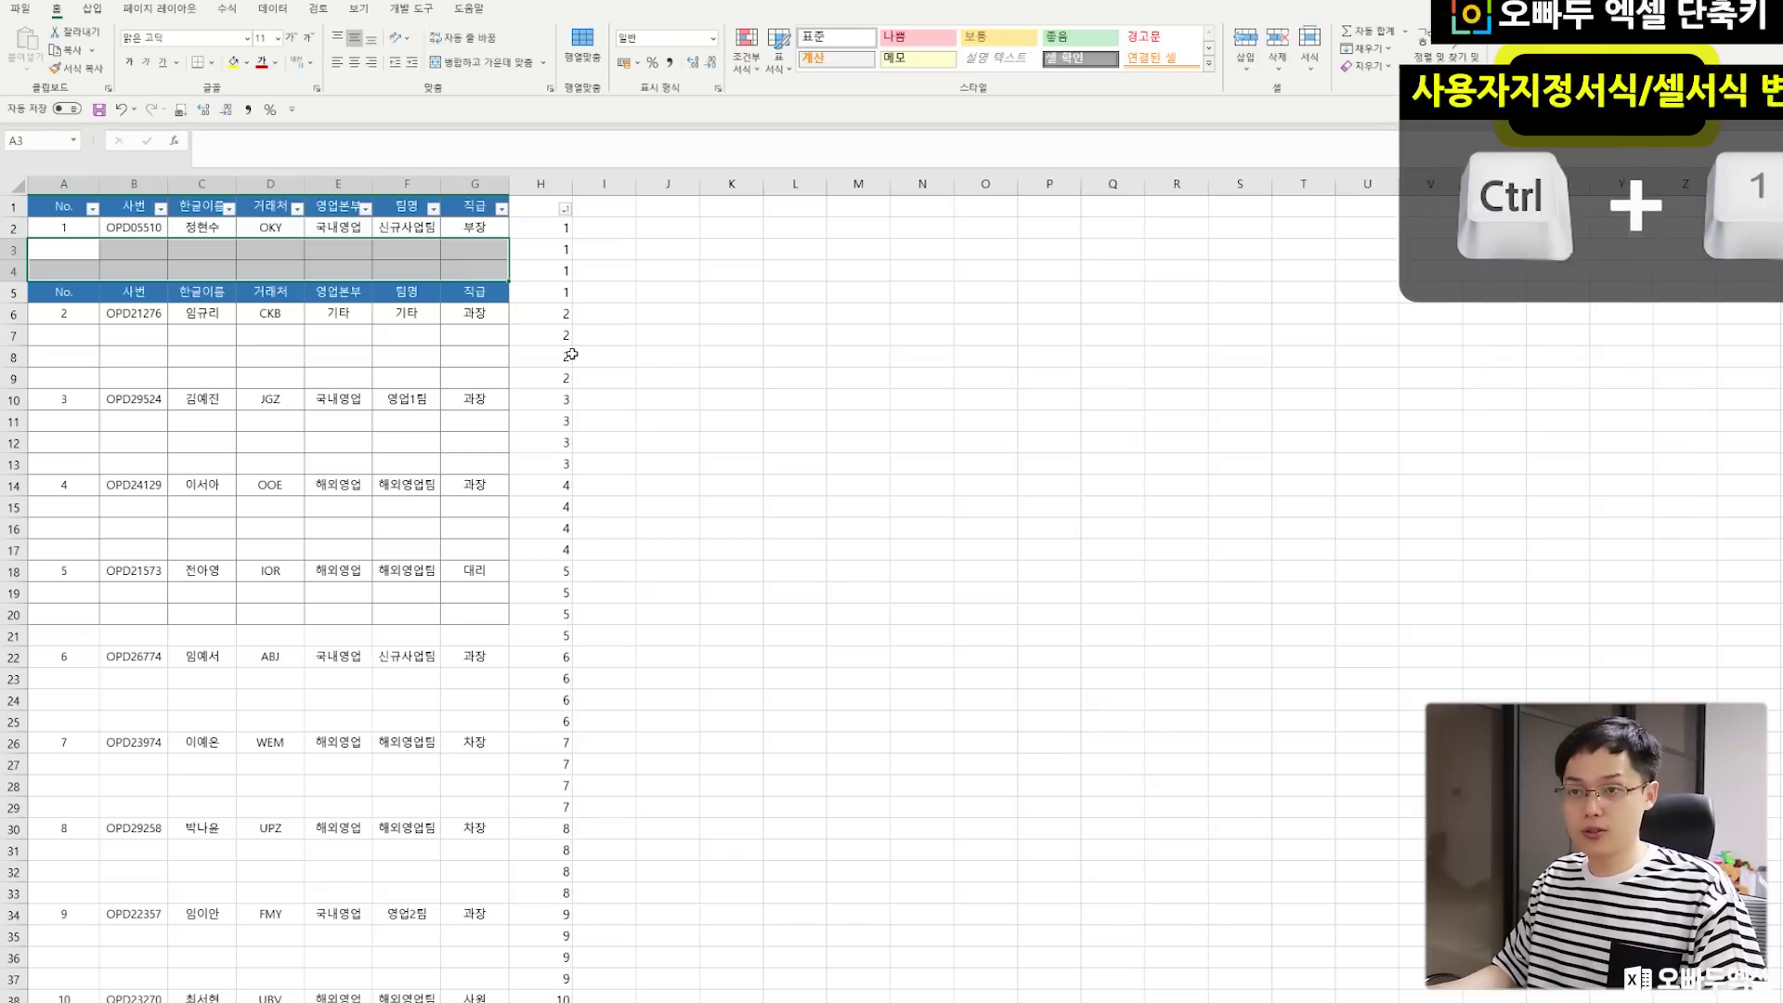
{"action": "key", "text": "ctrl+1"}
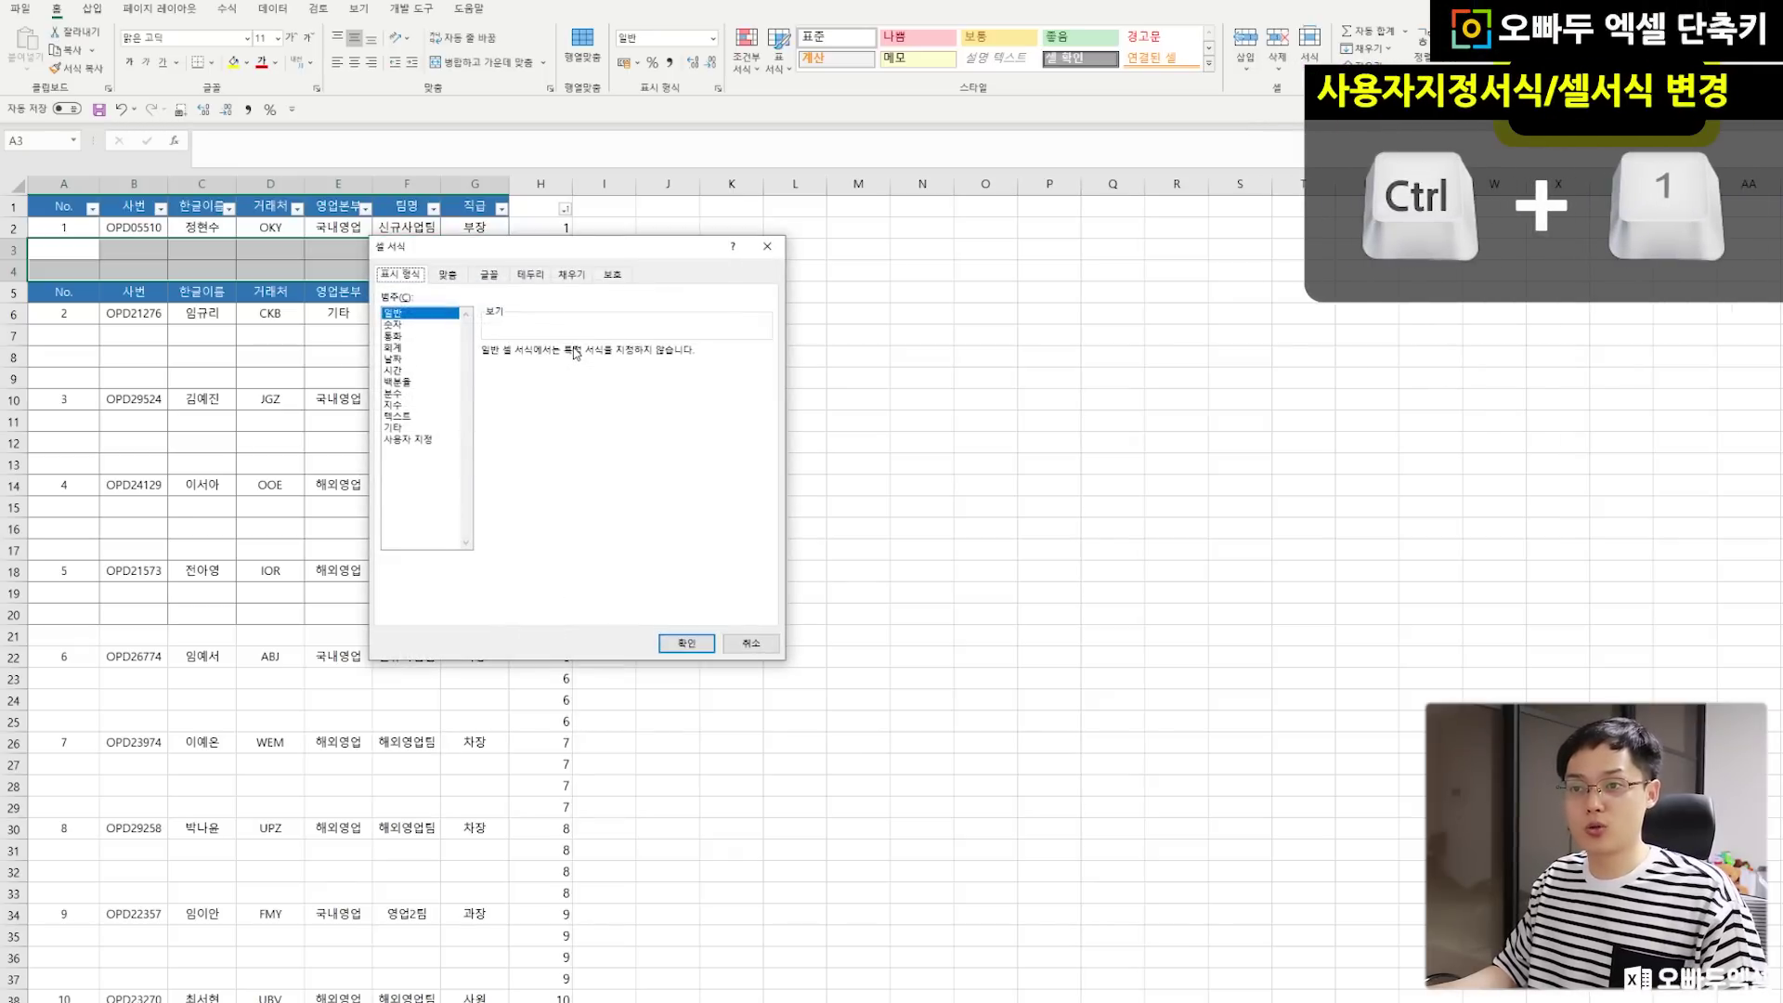
{"action": "left_click", "coordinate": [511, 278]}
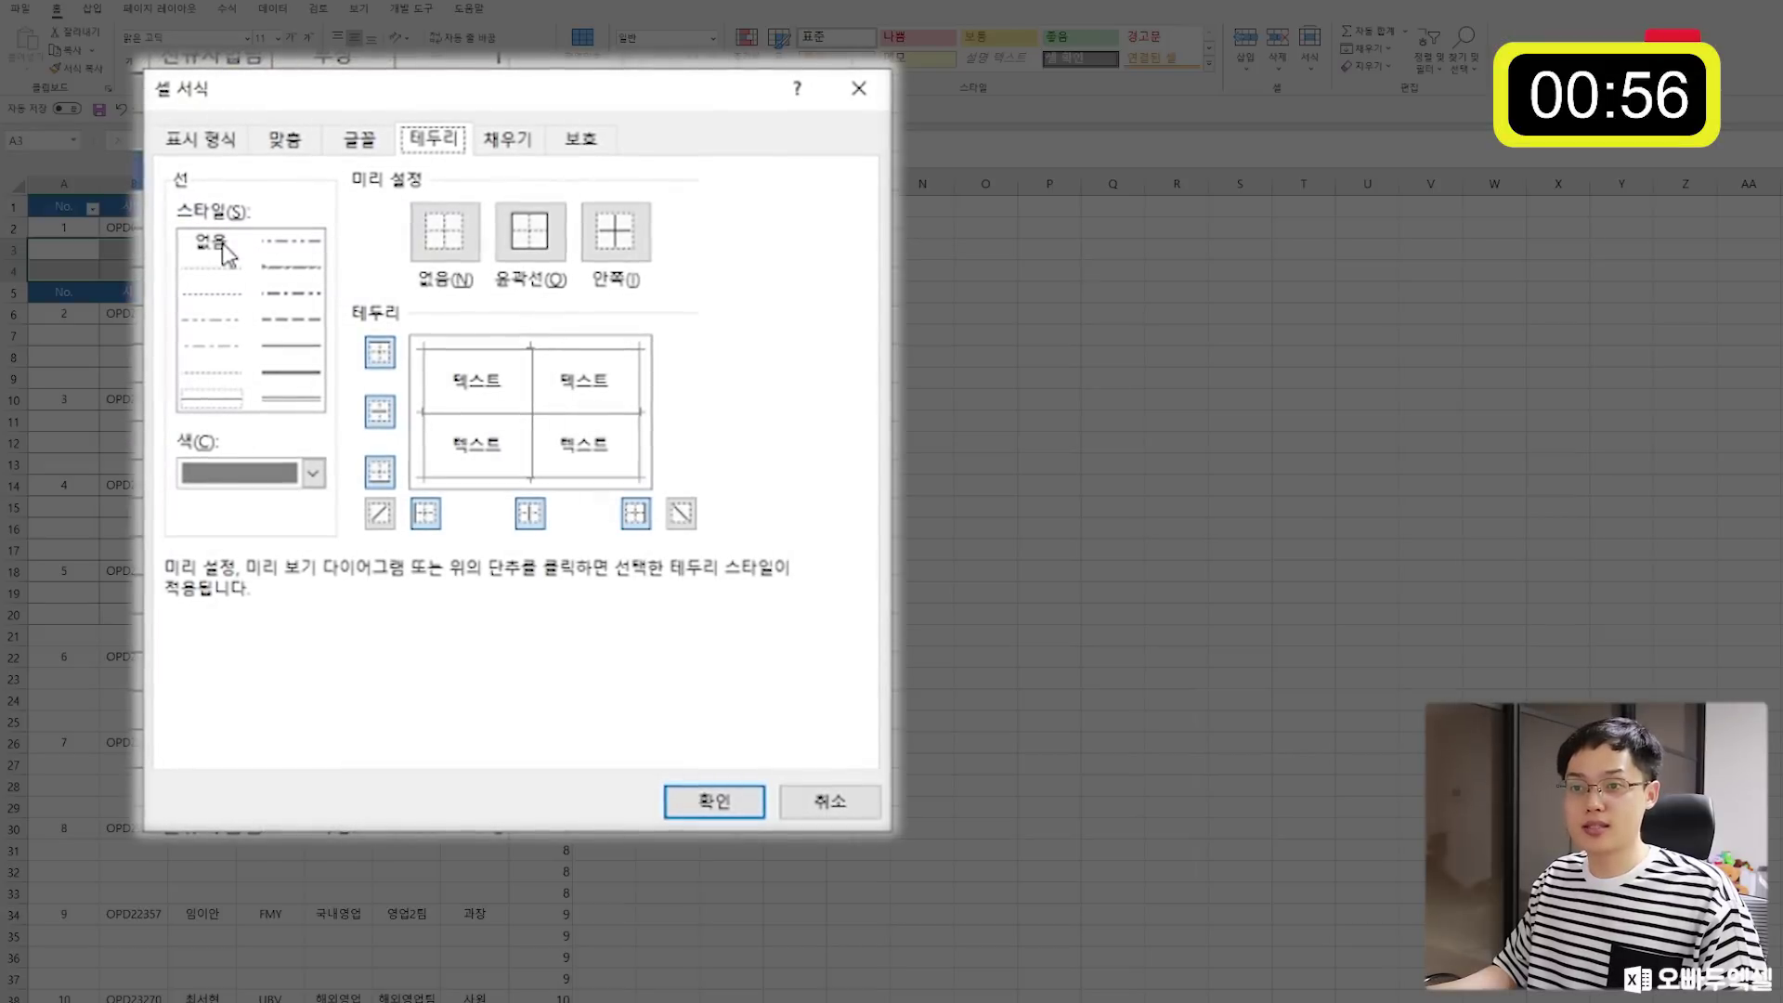
{"action": "left_click", "coordinate": [226, 247]}
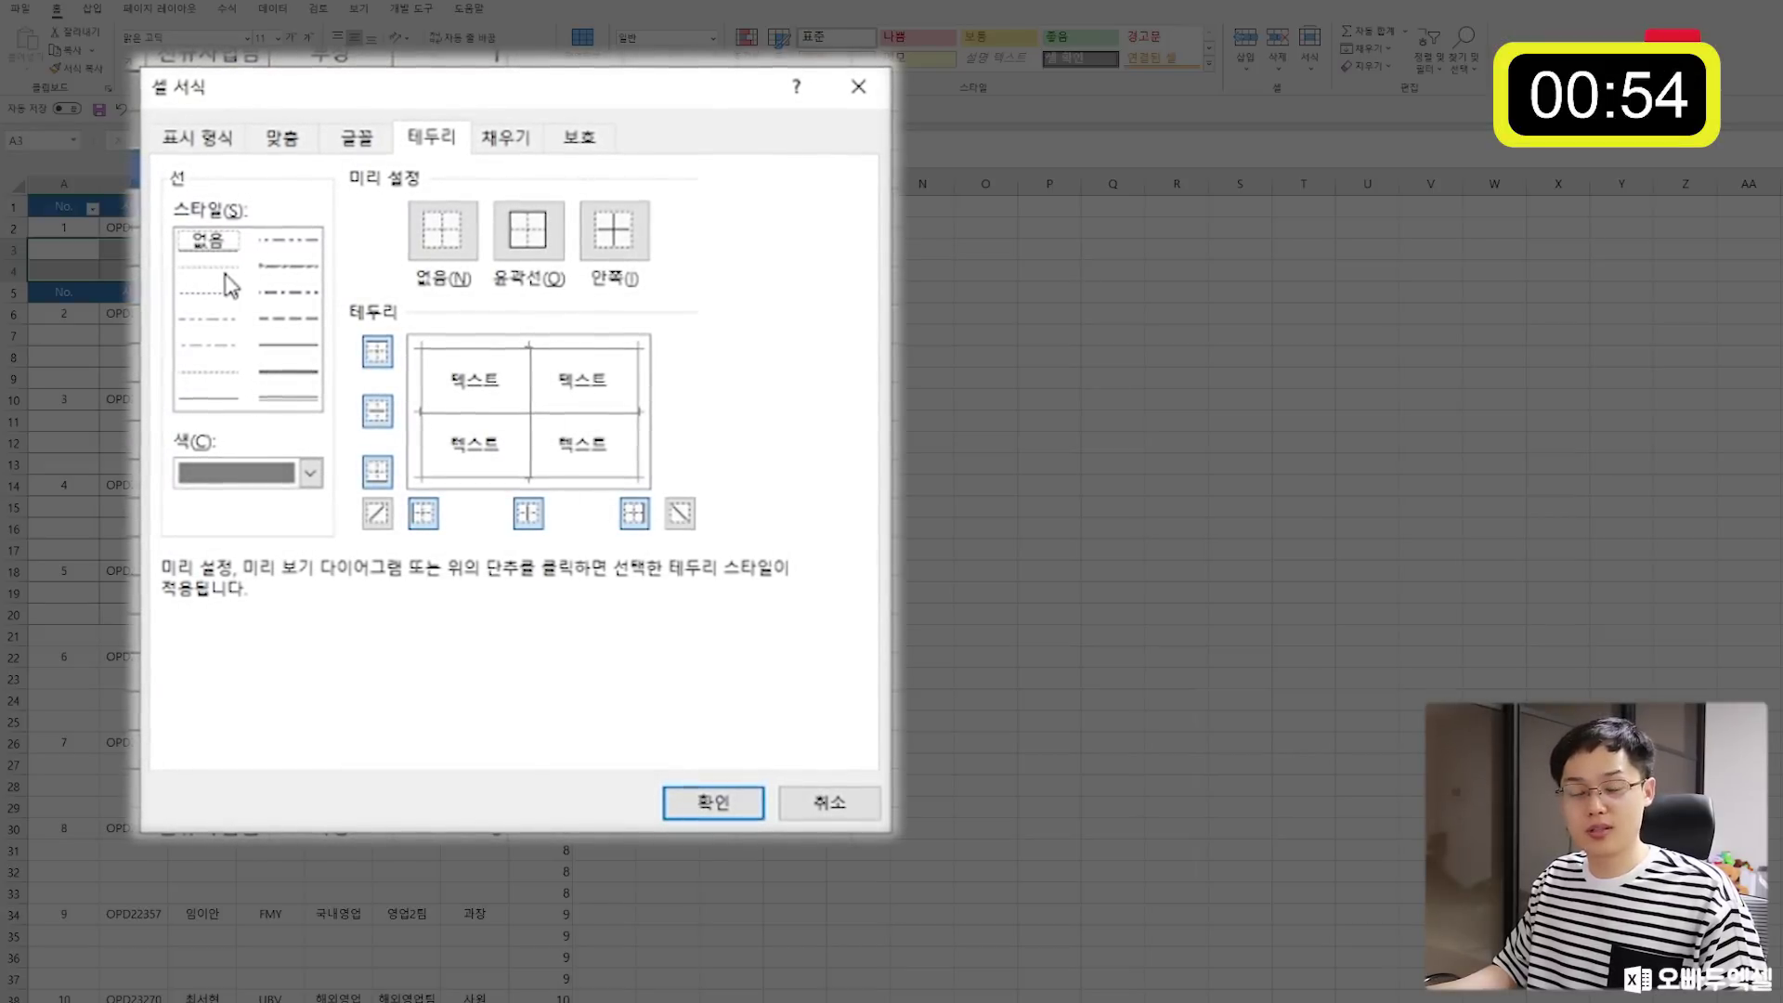
{"action": "left_click", "coordinate": [530, 376]}
{"action": "left_click", "coordinate": [542, 422]}
{"action": "left_click", "coordinate": [424, 418]}
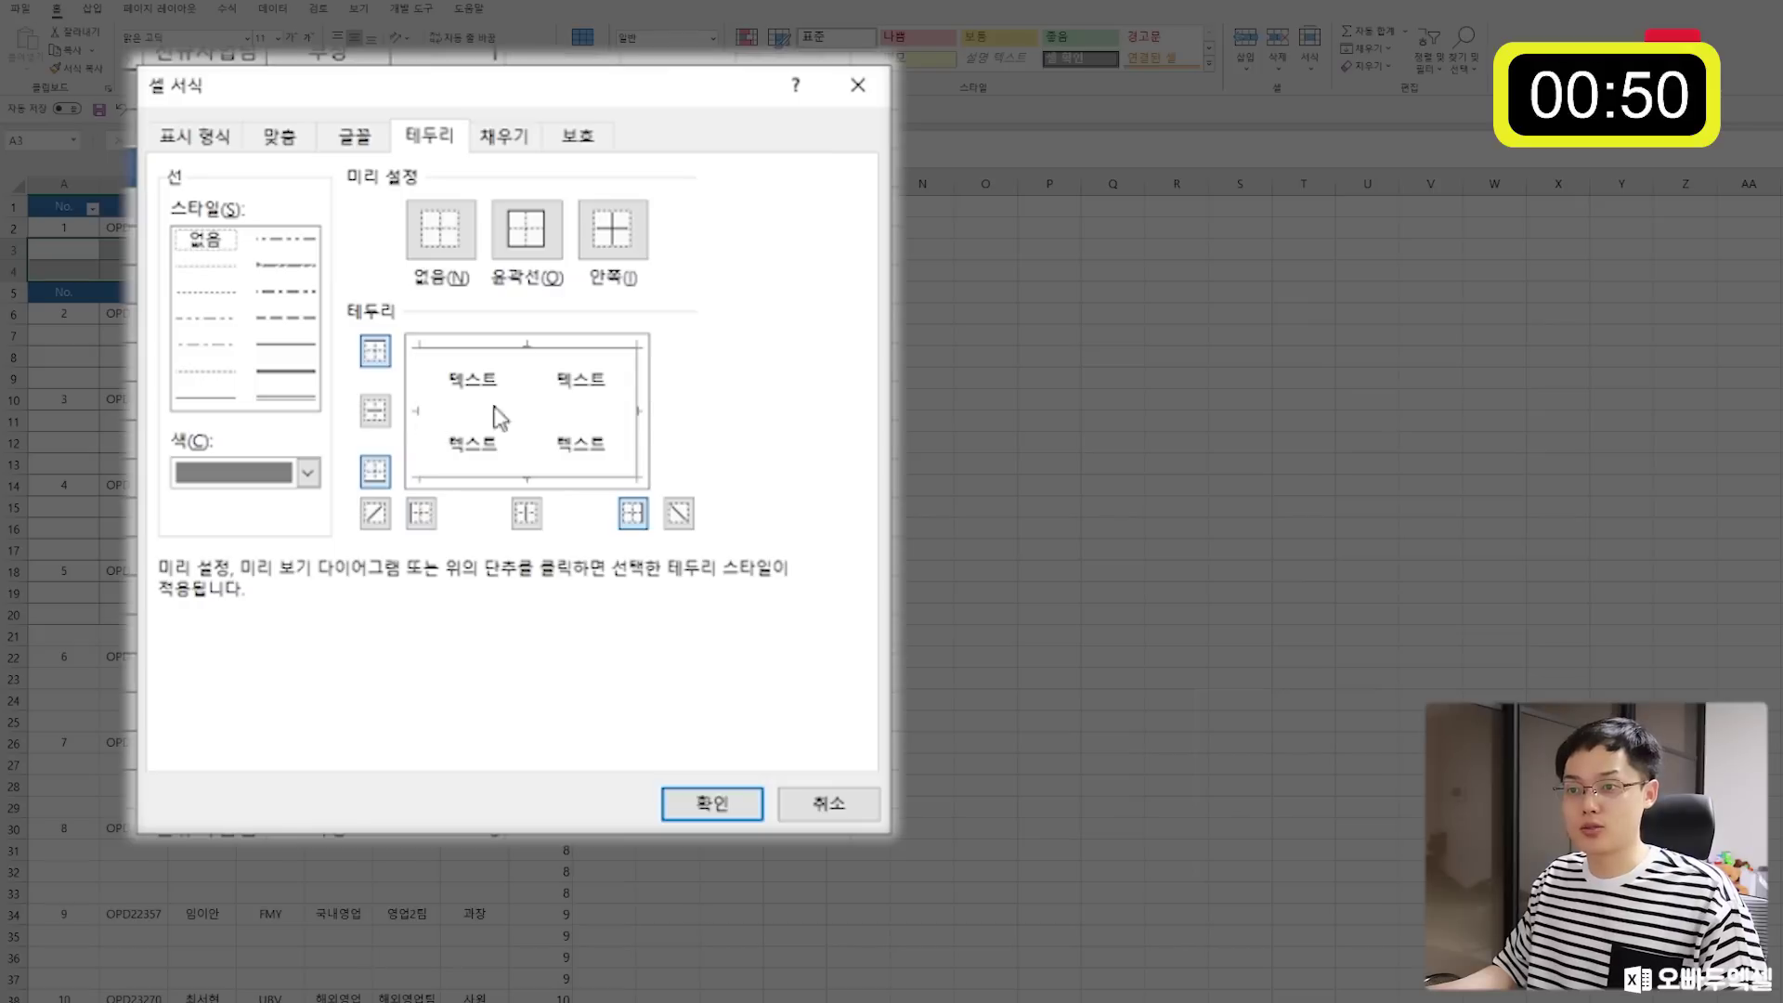
{"action": "left_click", "coordinate": [640, 410]}
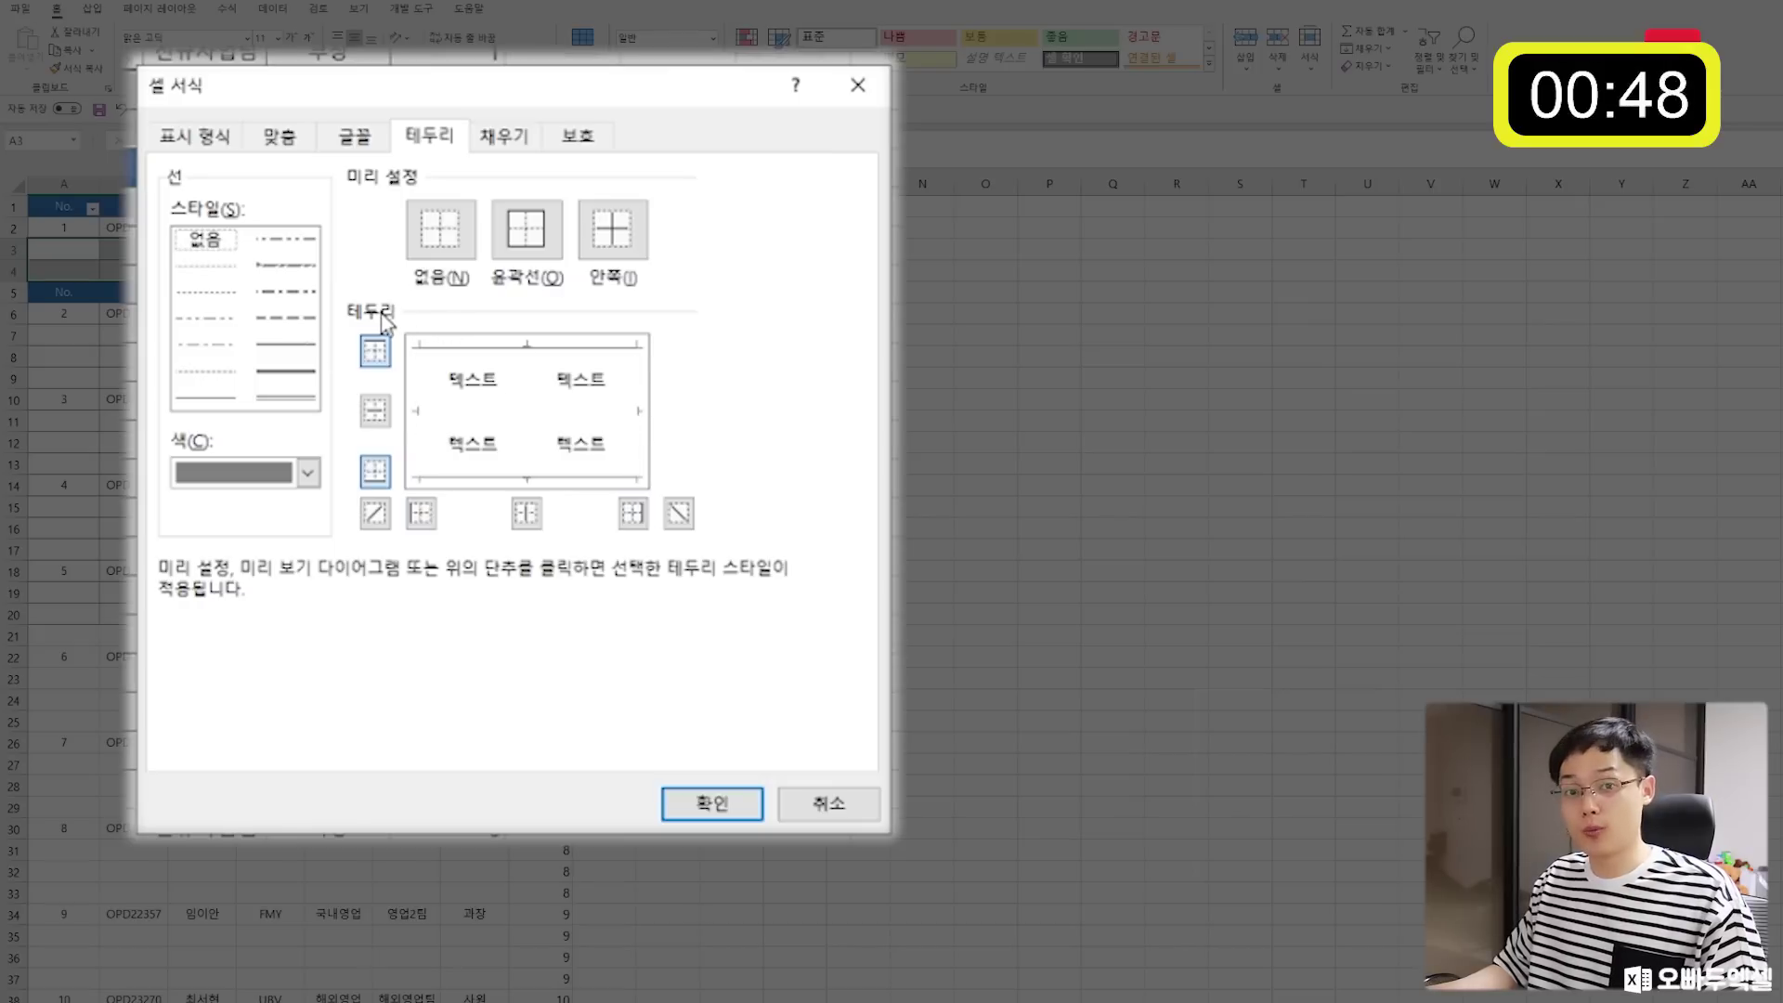
Add a thick dashed border line between rows 3 and 4 of A3:G4 and apply the cell format.
{"action": "left_click", "coordinate": [301, 322]}
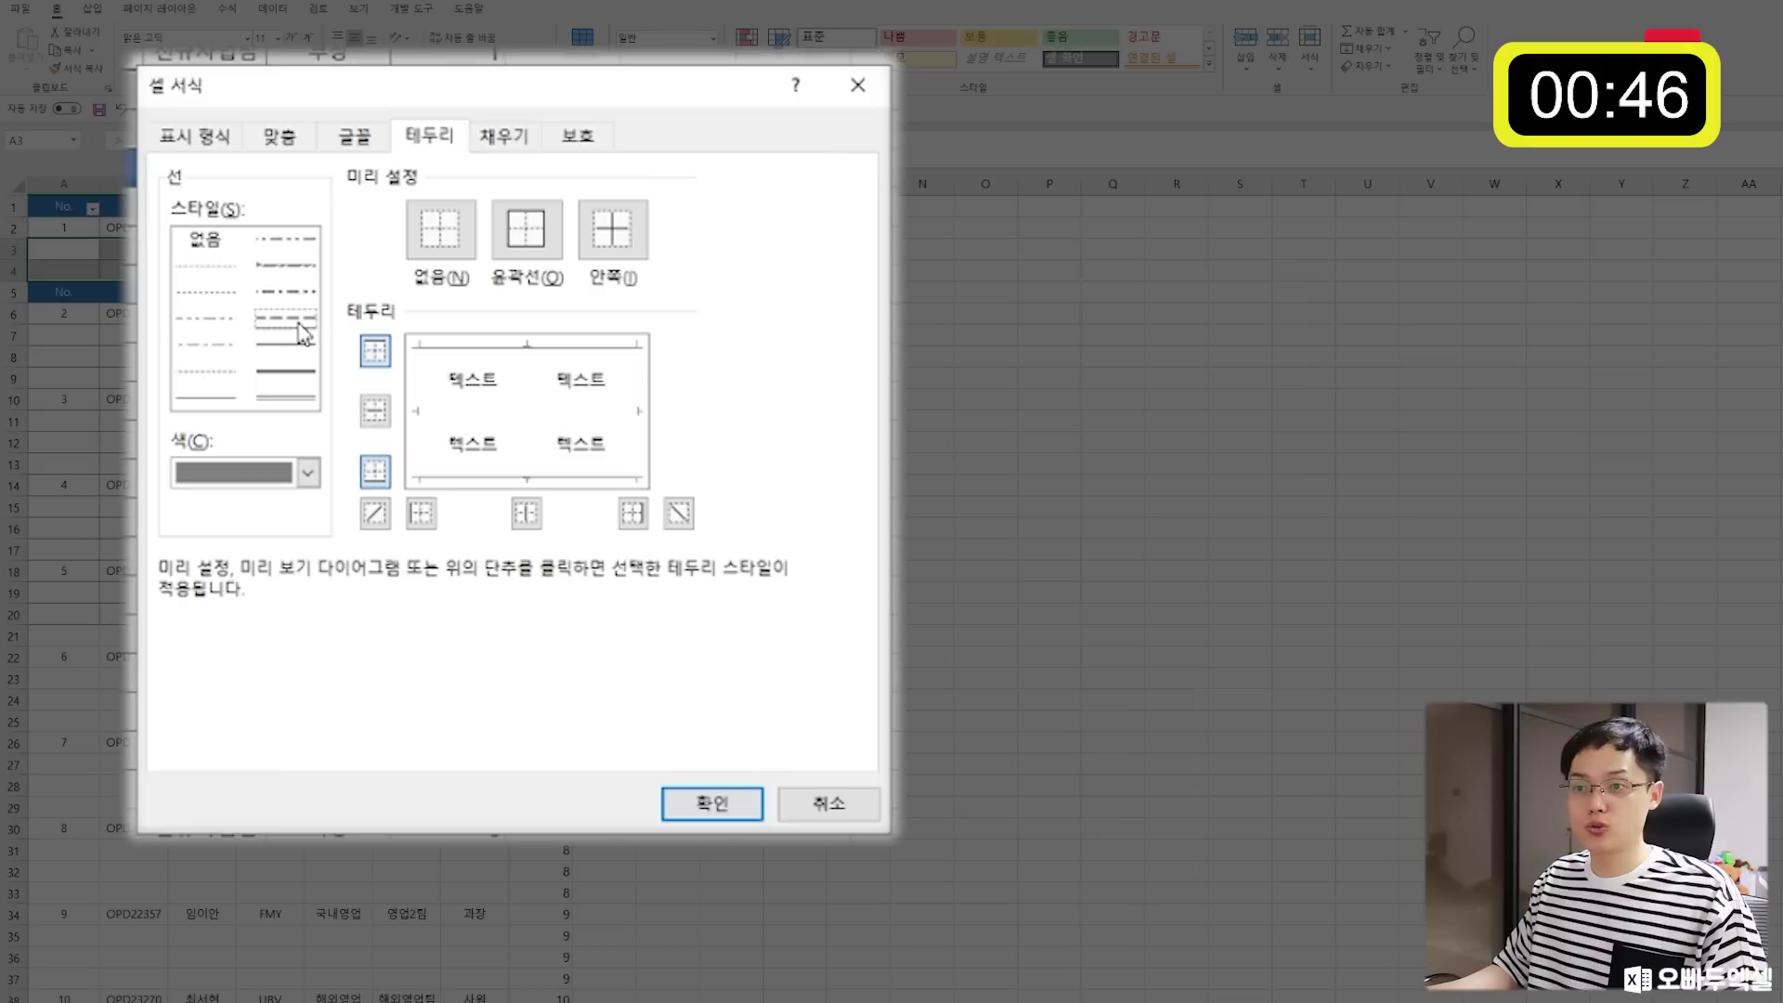
{"action": "left_click", "coordinate": [492, 413]}
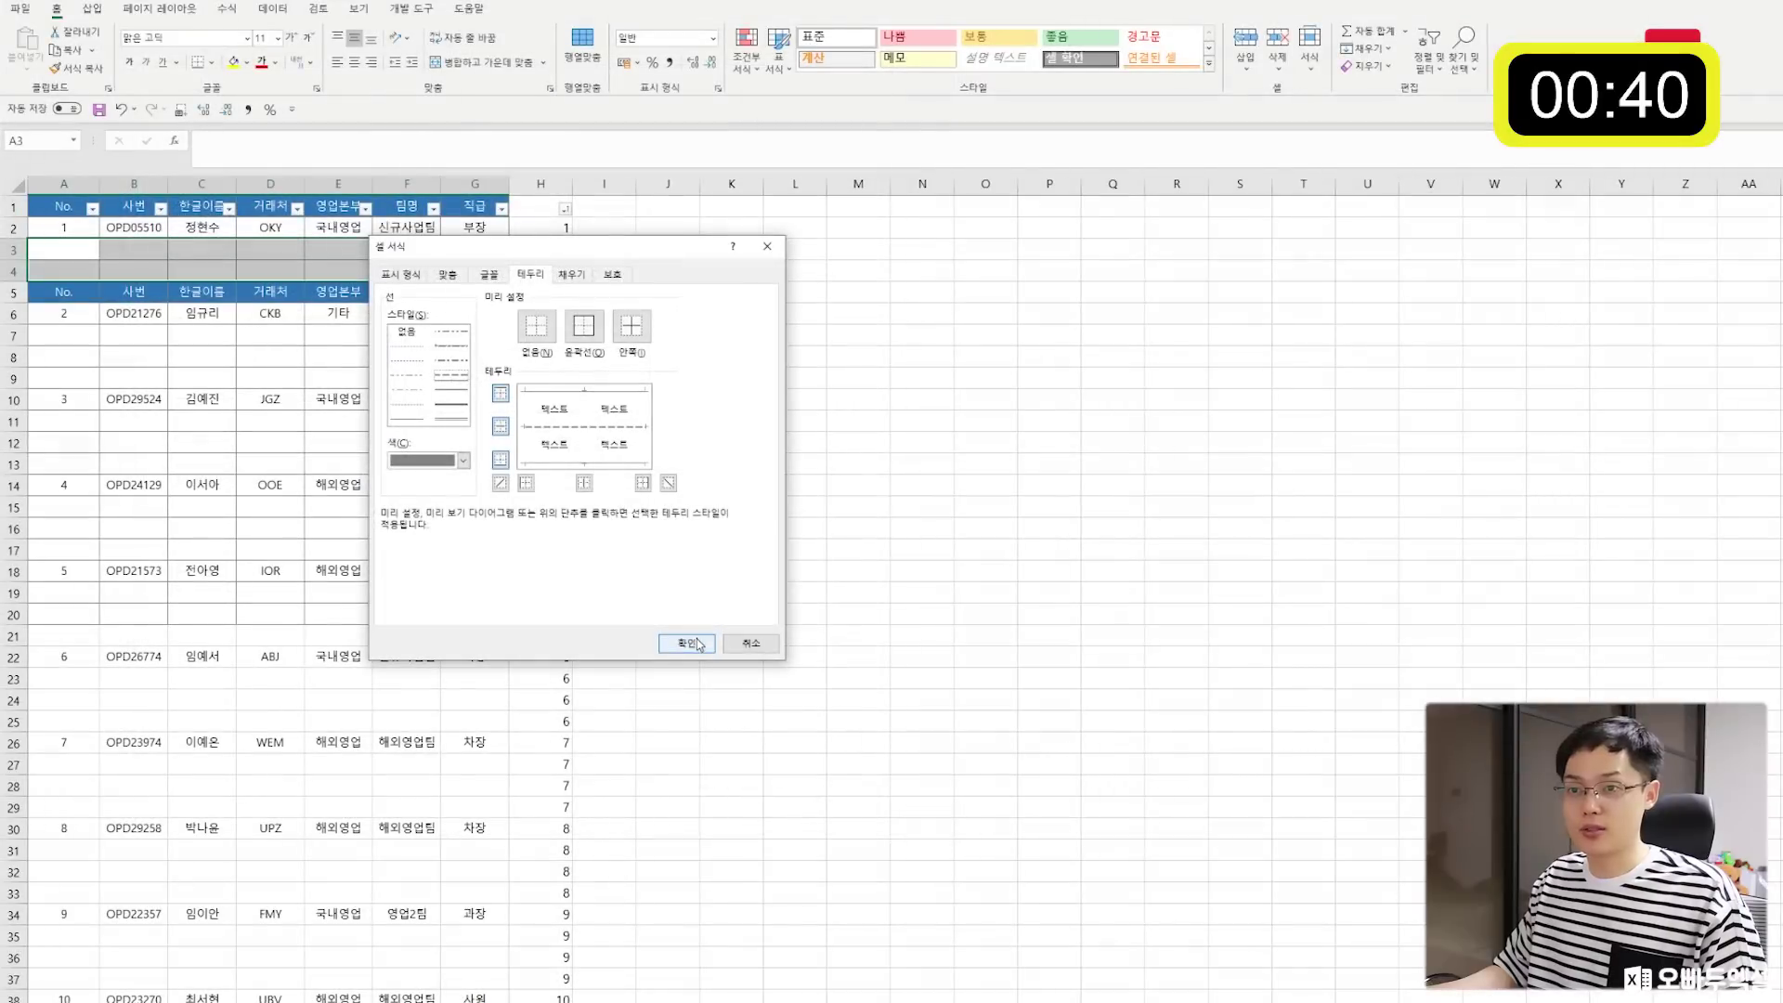
{"action": "left_click", "coordinate": [687, 642]}
{"action": "left_click", "coordinate": [730, 528]}
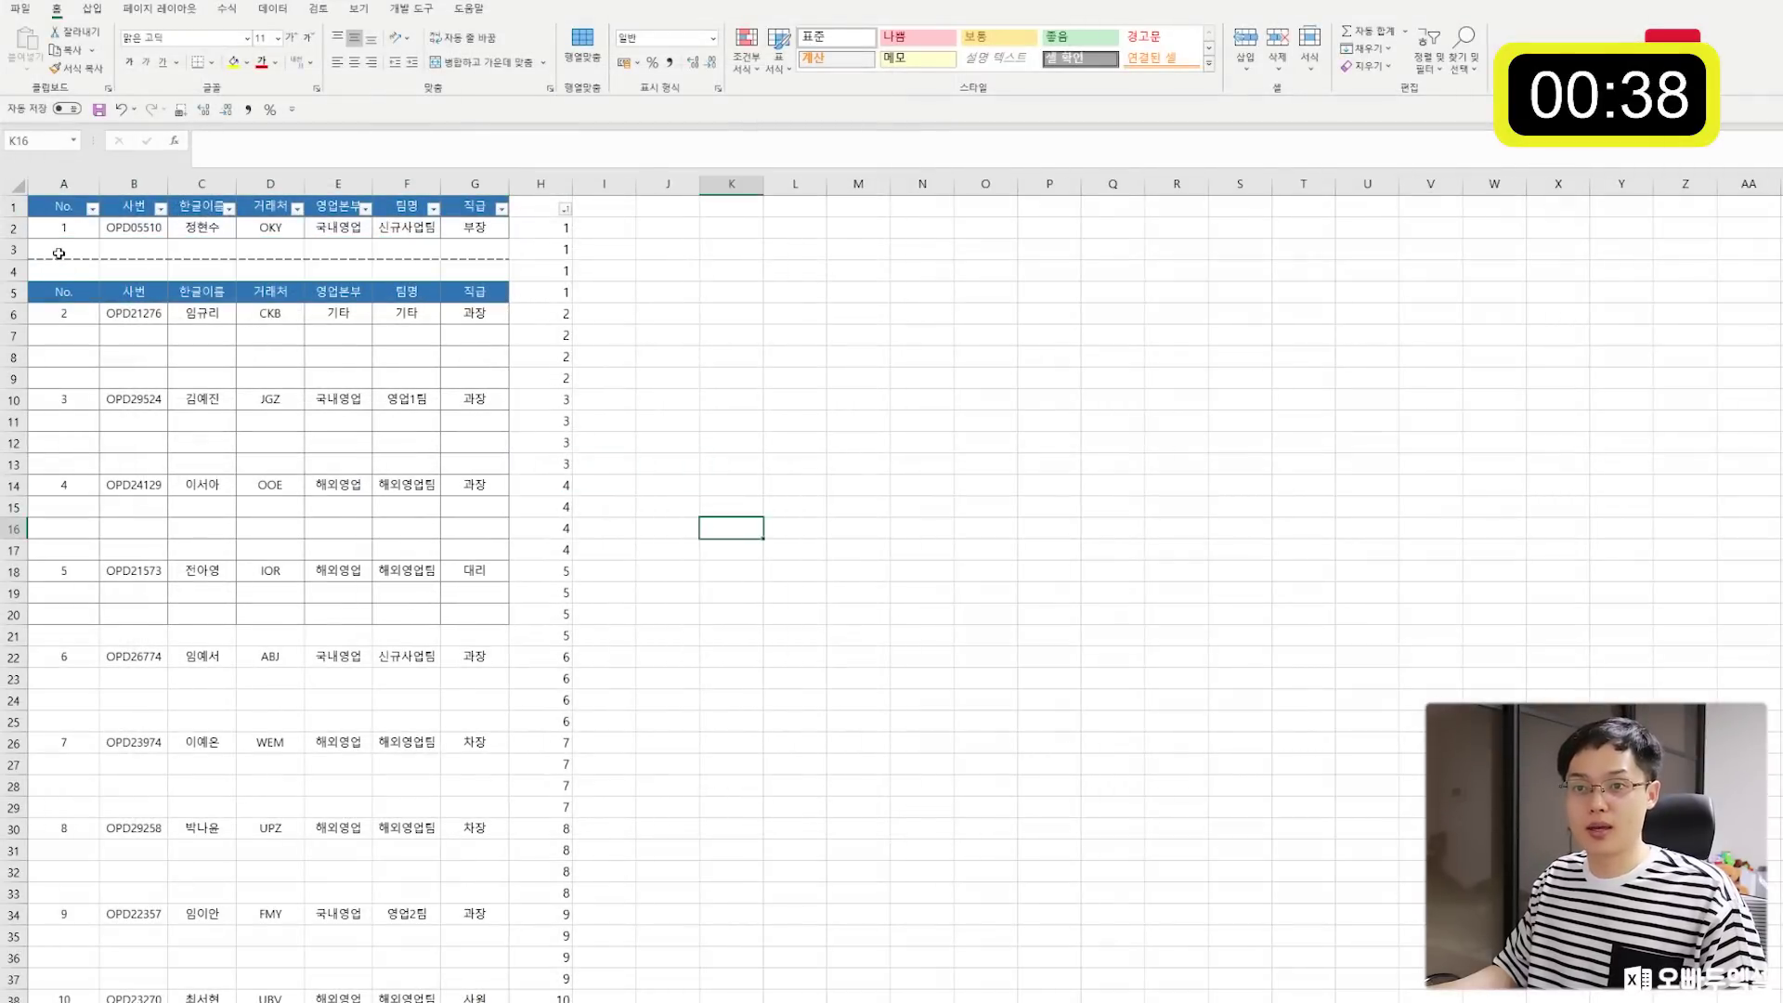
Copy the block A3:G5, containing the two spacer rows with the dashed line and the header.
{"action": "left_click_drag", "start_coordinate": [59, 252], "coordinate": [473, 290]}
{"action": "left_click", "coordinate": [473, 290]}
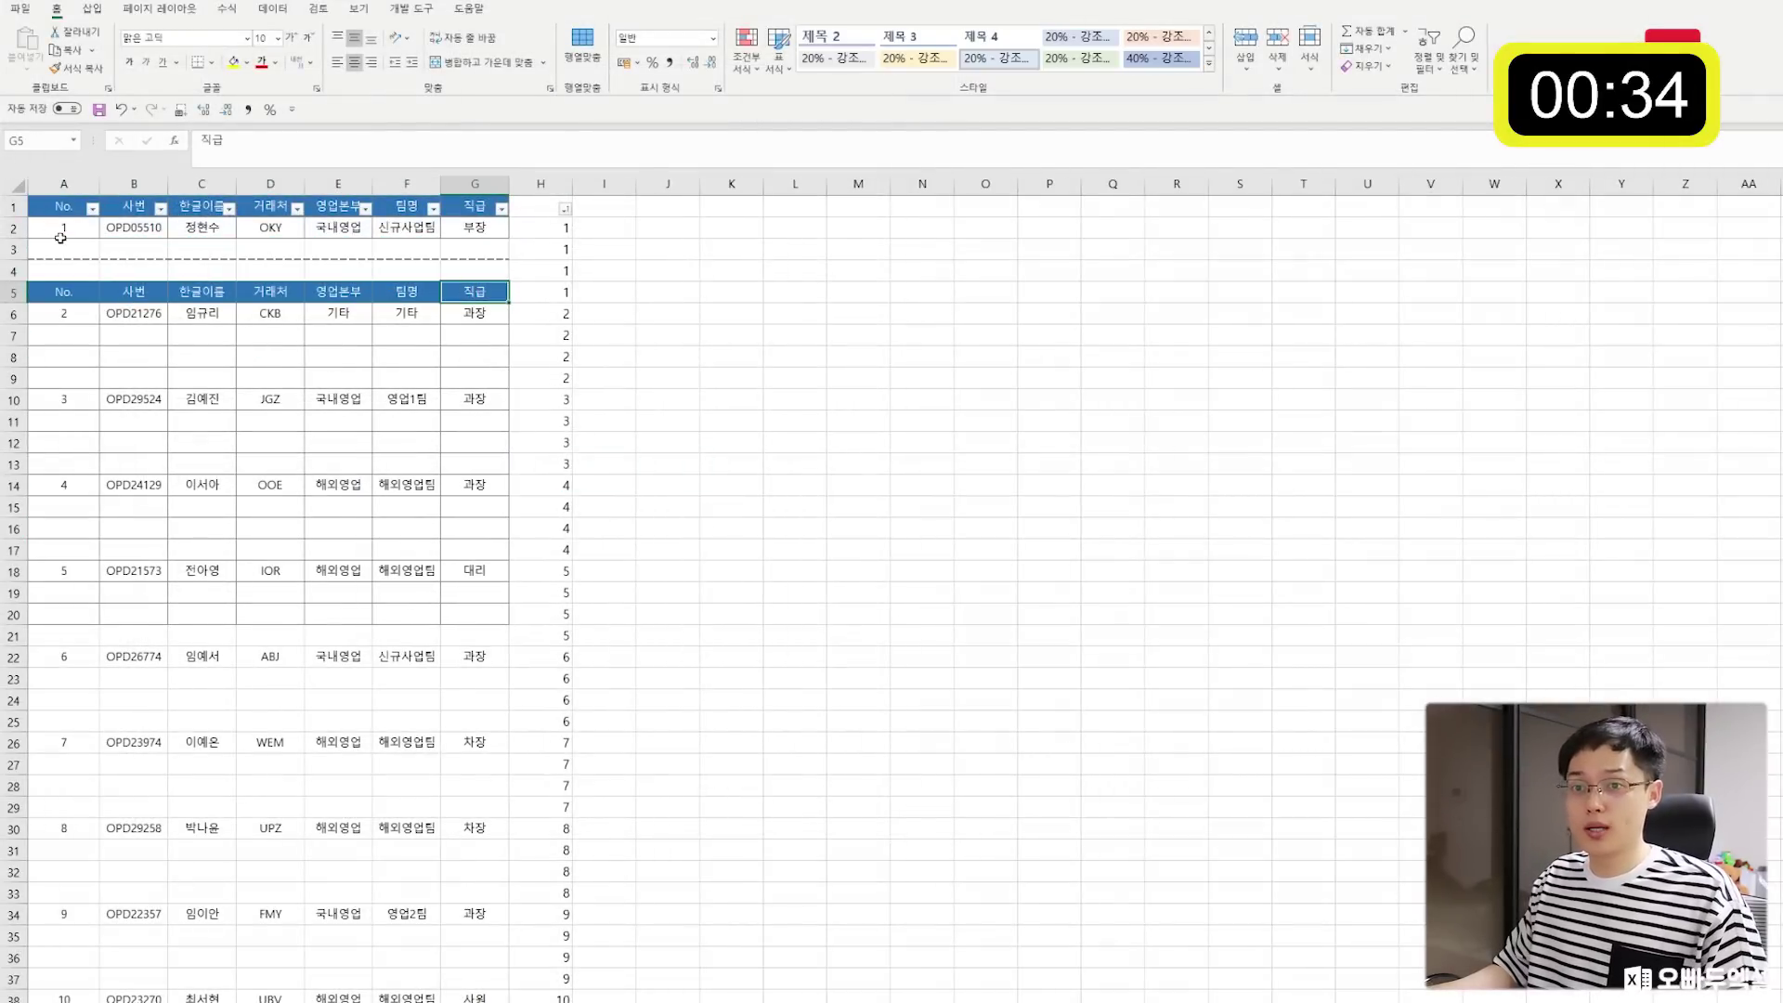
{"action": "left_click", "coordinate": [61, 246], "text": "shift"}
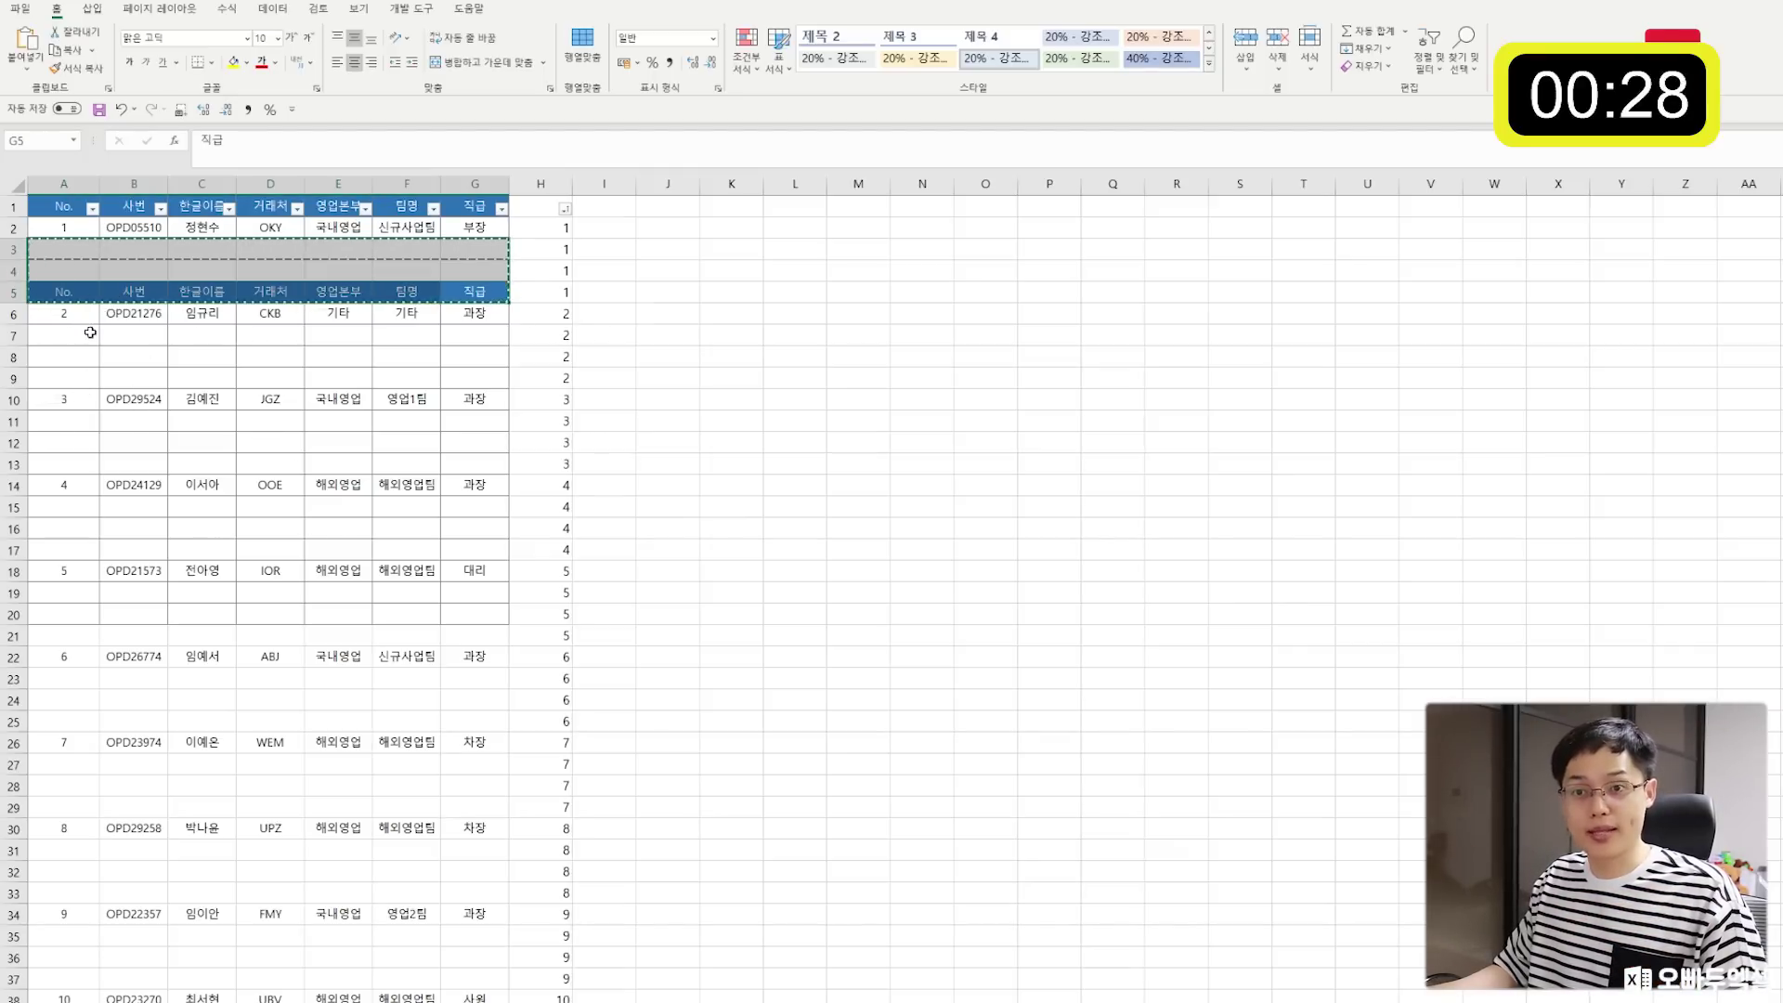
{"action": "left_click_drag", "start_coordinate": [62, 251], "coordinate": [142, 255]}
{"action": "left_click_drag", "start_coordinate": [455, 292], "coordinate": [455, 292]}
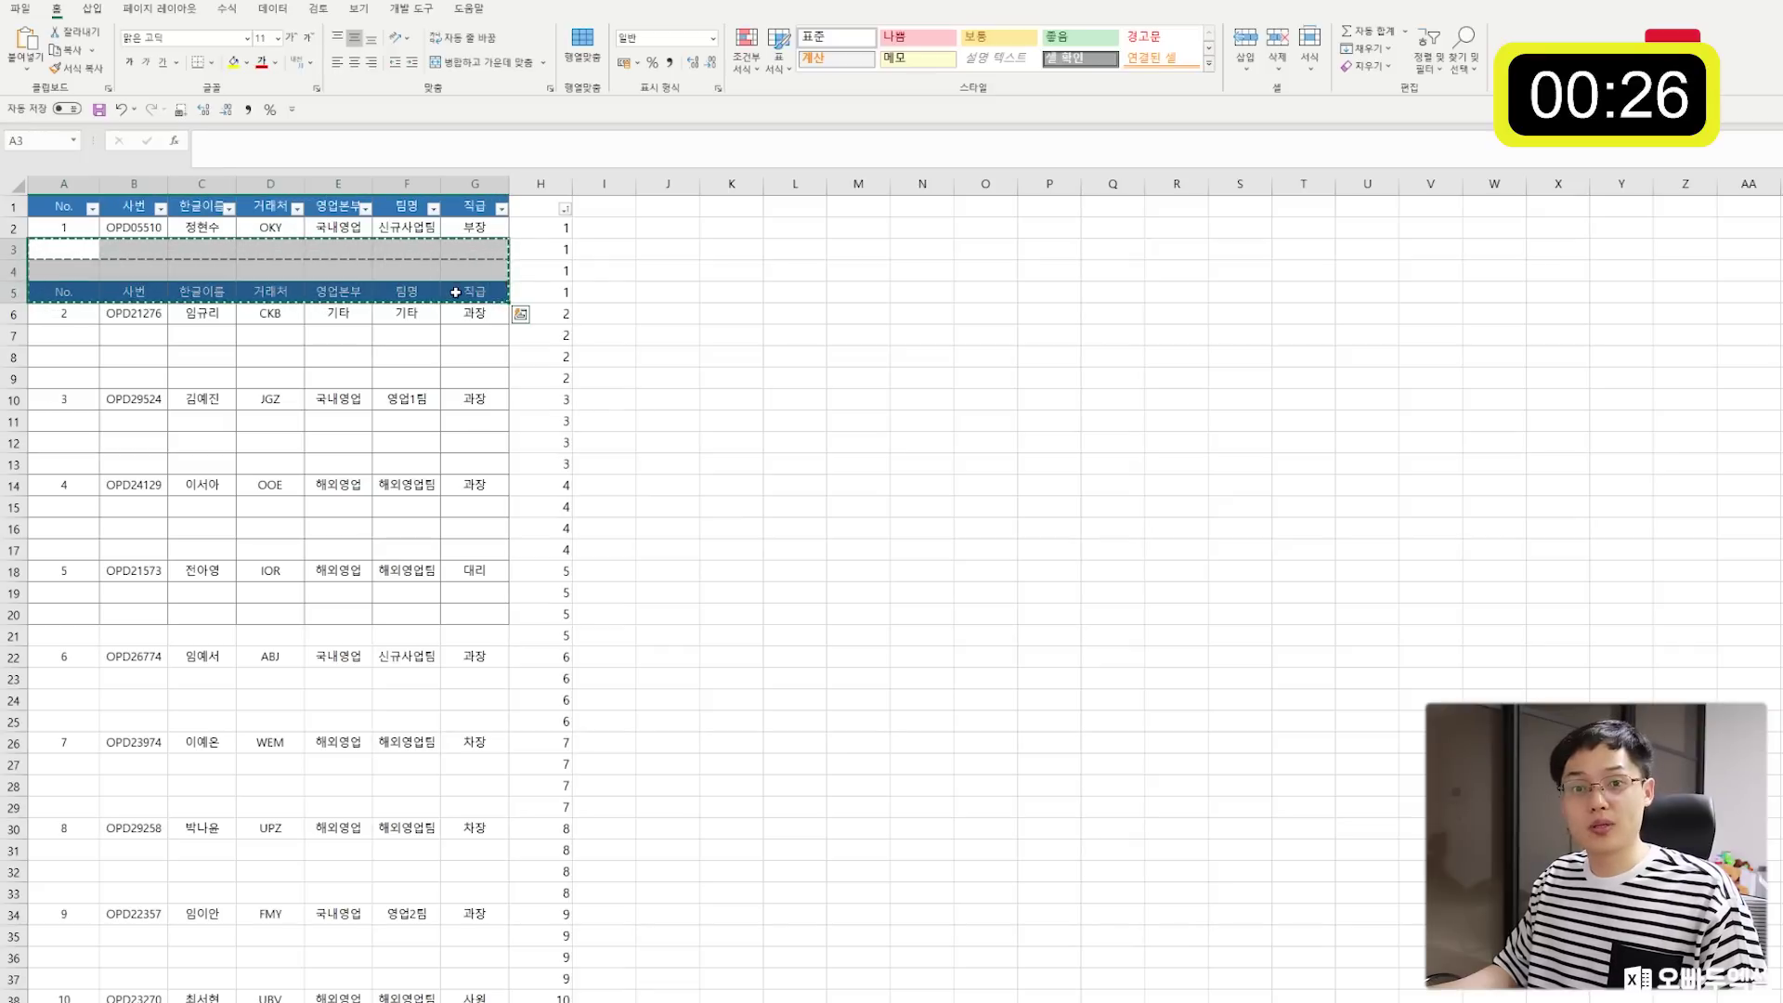
Select only the blank cells within A7:G77 using Go To Special and paste the copied spacer-and-header block into them.
{"action": "left_click_drag", "start_coordinate": [69, 338], "coordinate": [491, 961]}
{"action": "key", "text": "F5"}
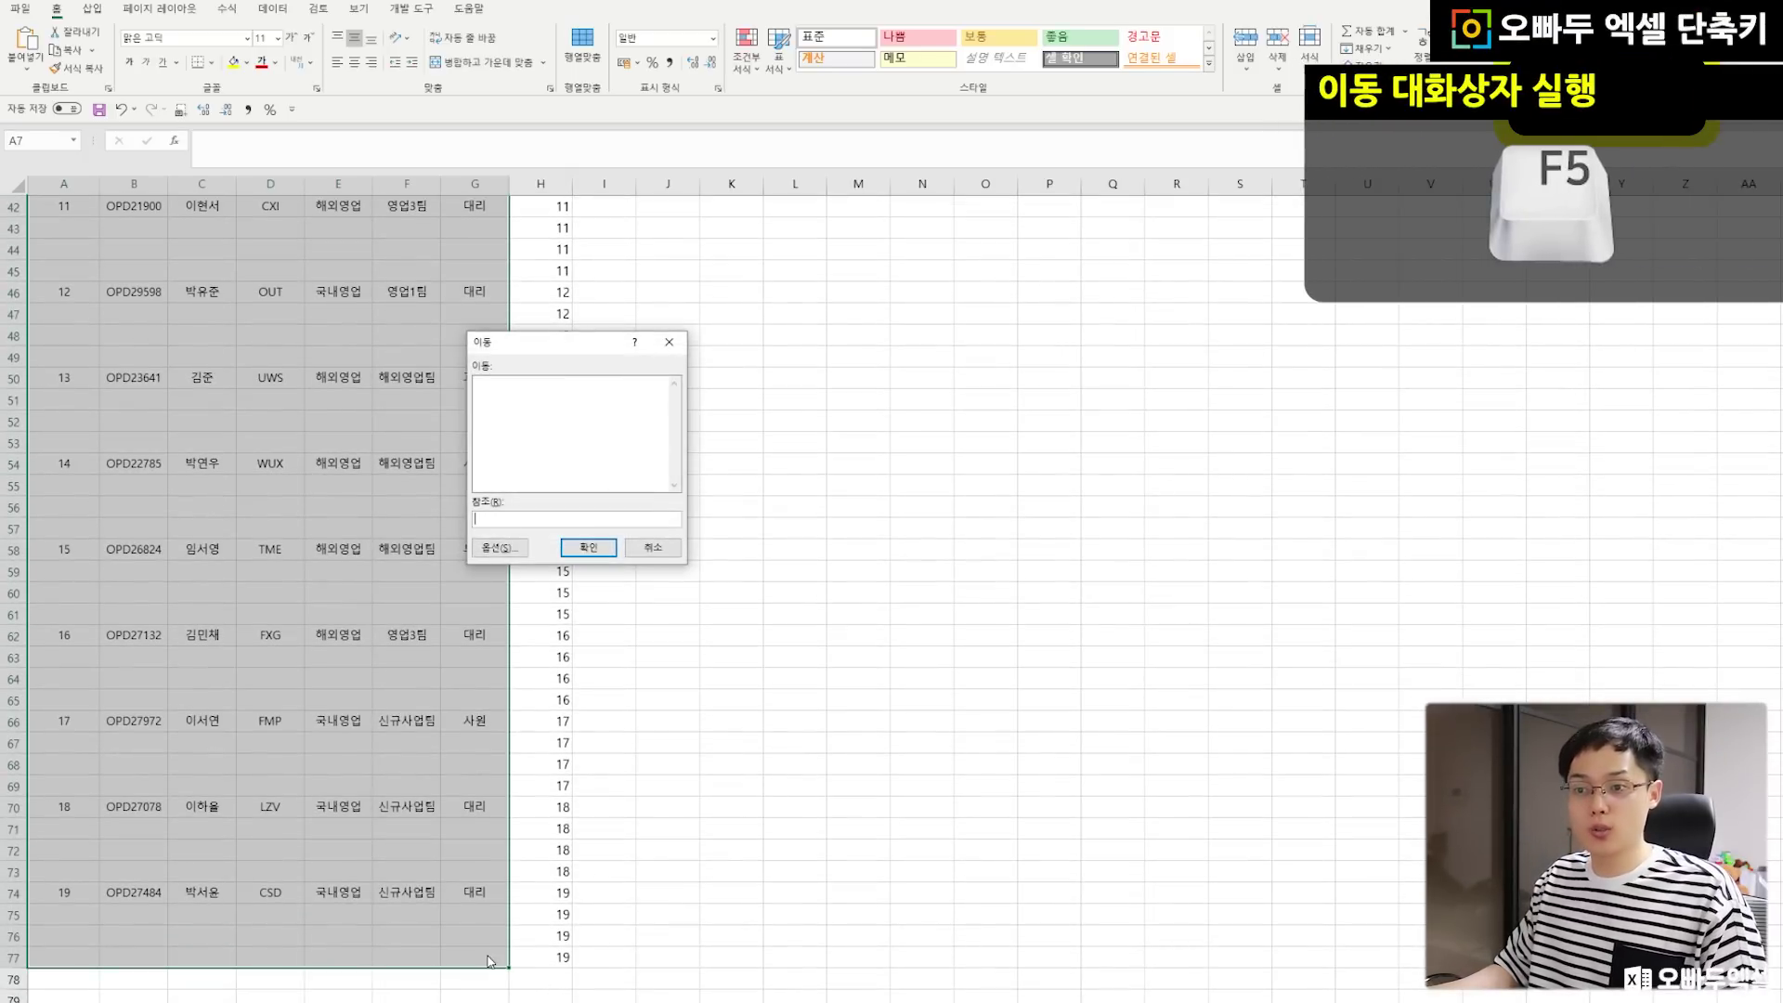
{"action": "left_click", "coordinate": [499, 547]}
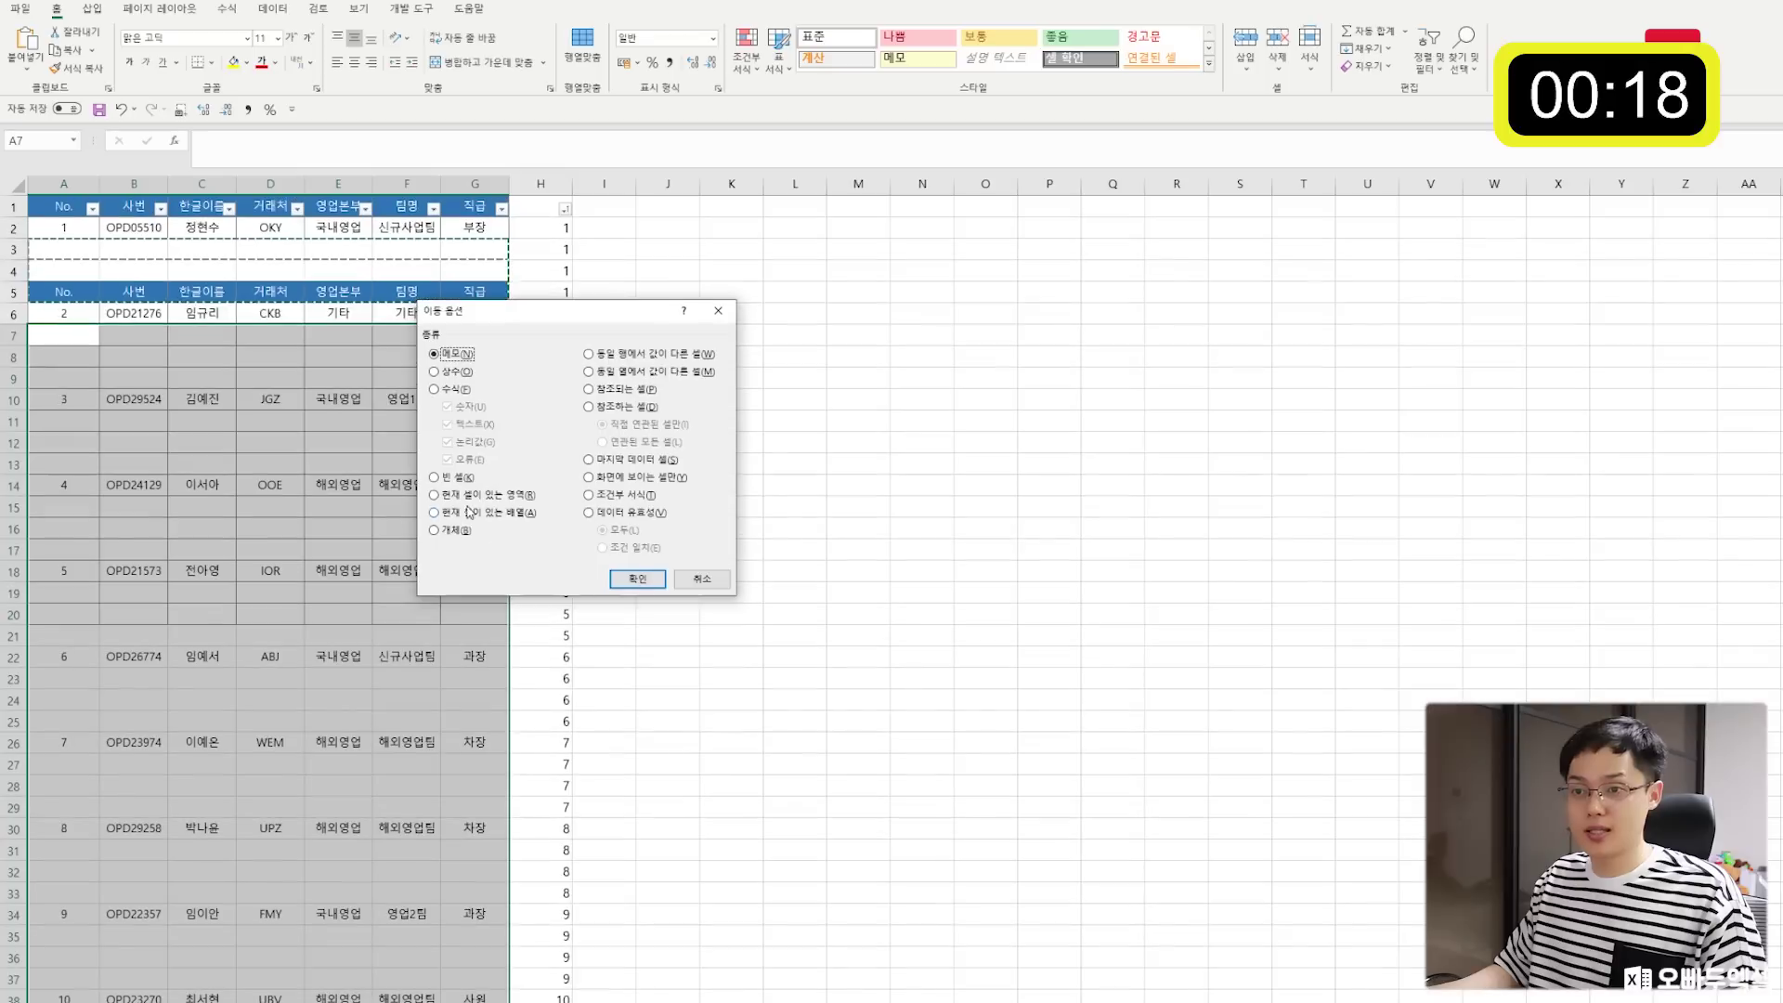
{"action": "left_click", "coordinate": [451, 479]}
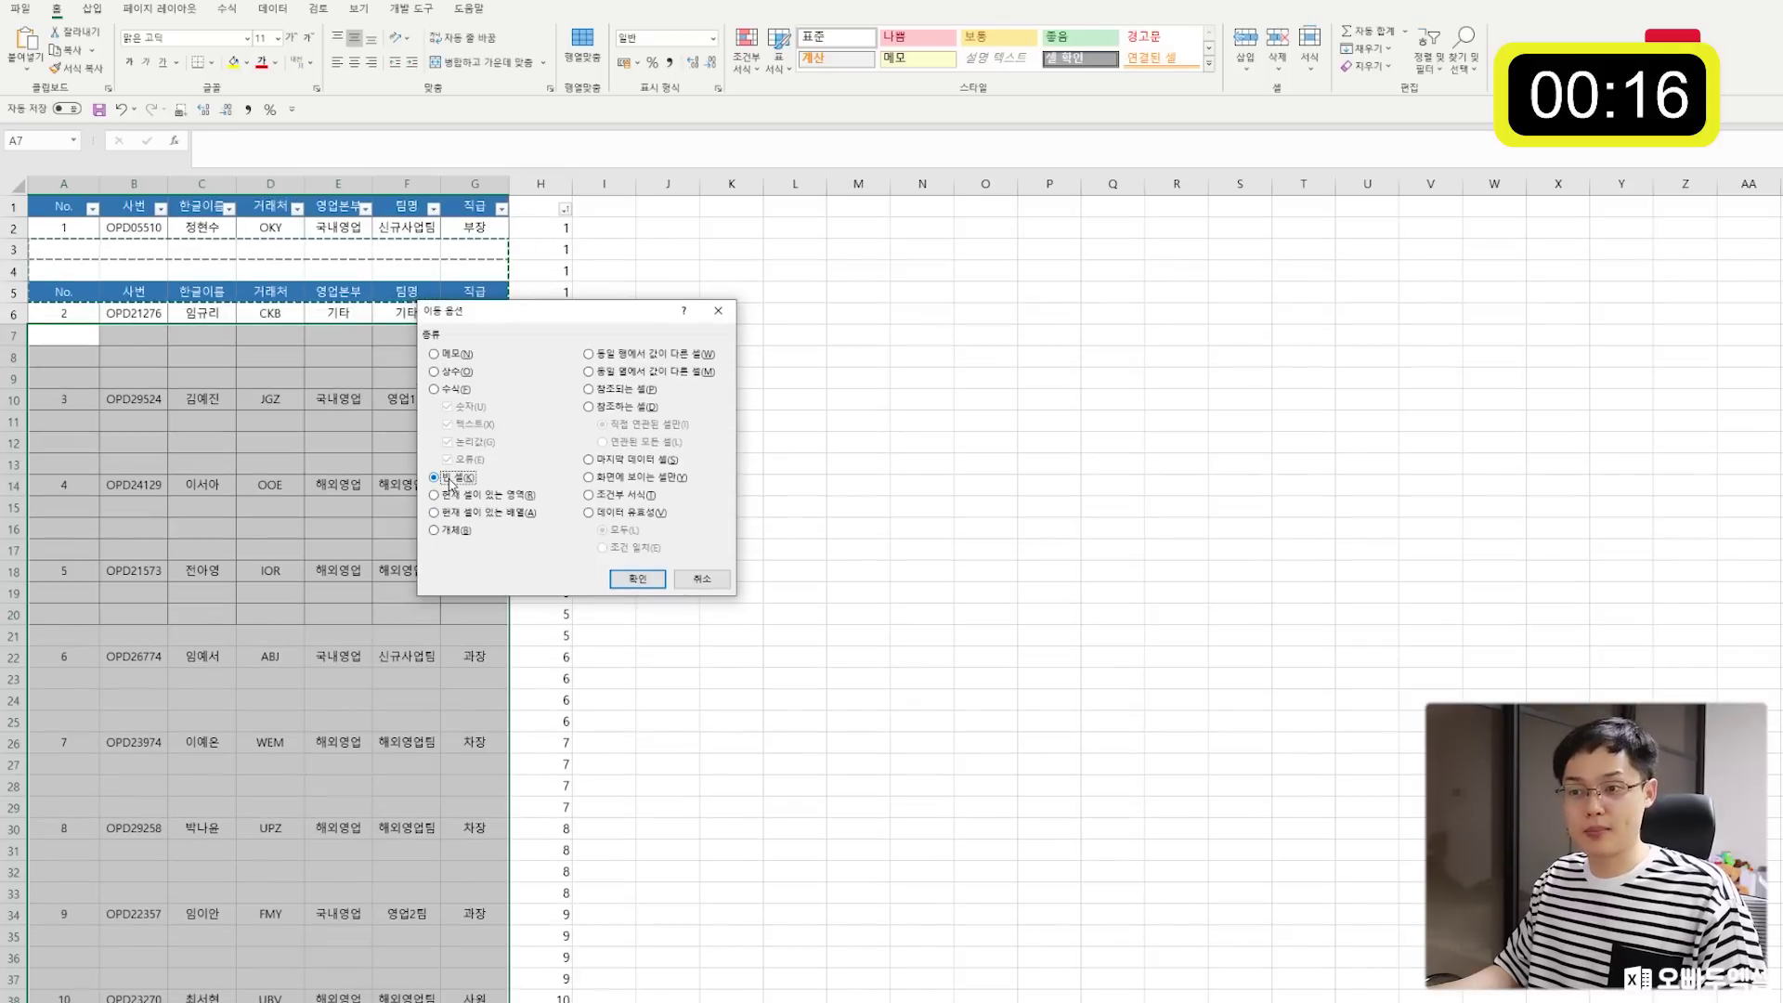
{"action": "left_click", "coordinate": [637, 579]}
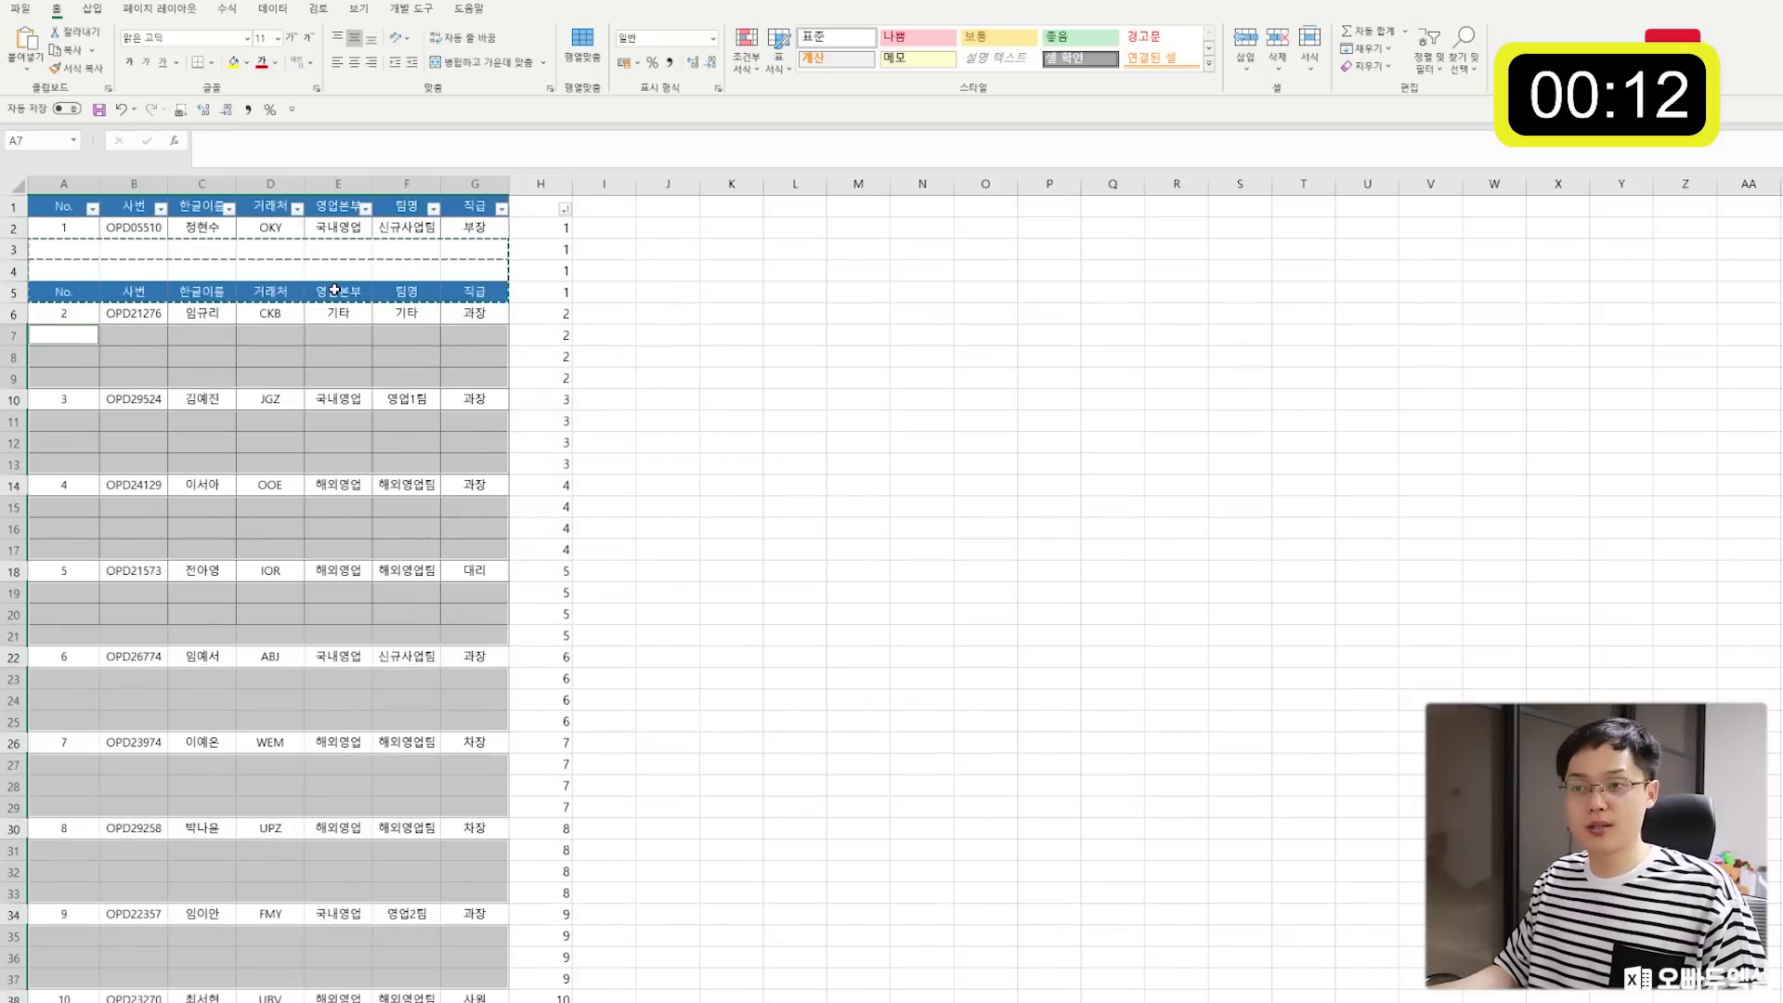
{"action": "key", "text": "ctrl+v"}
{"action": "left_click", "coordinate": [213, 356]}
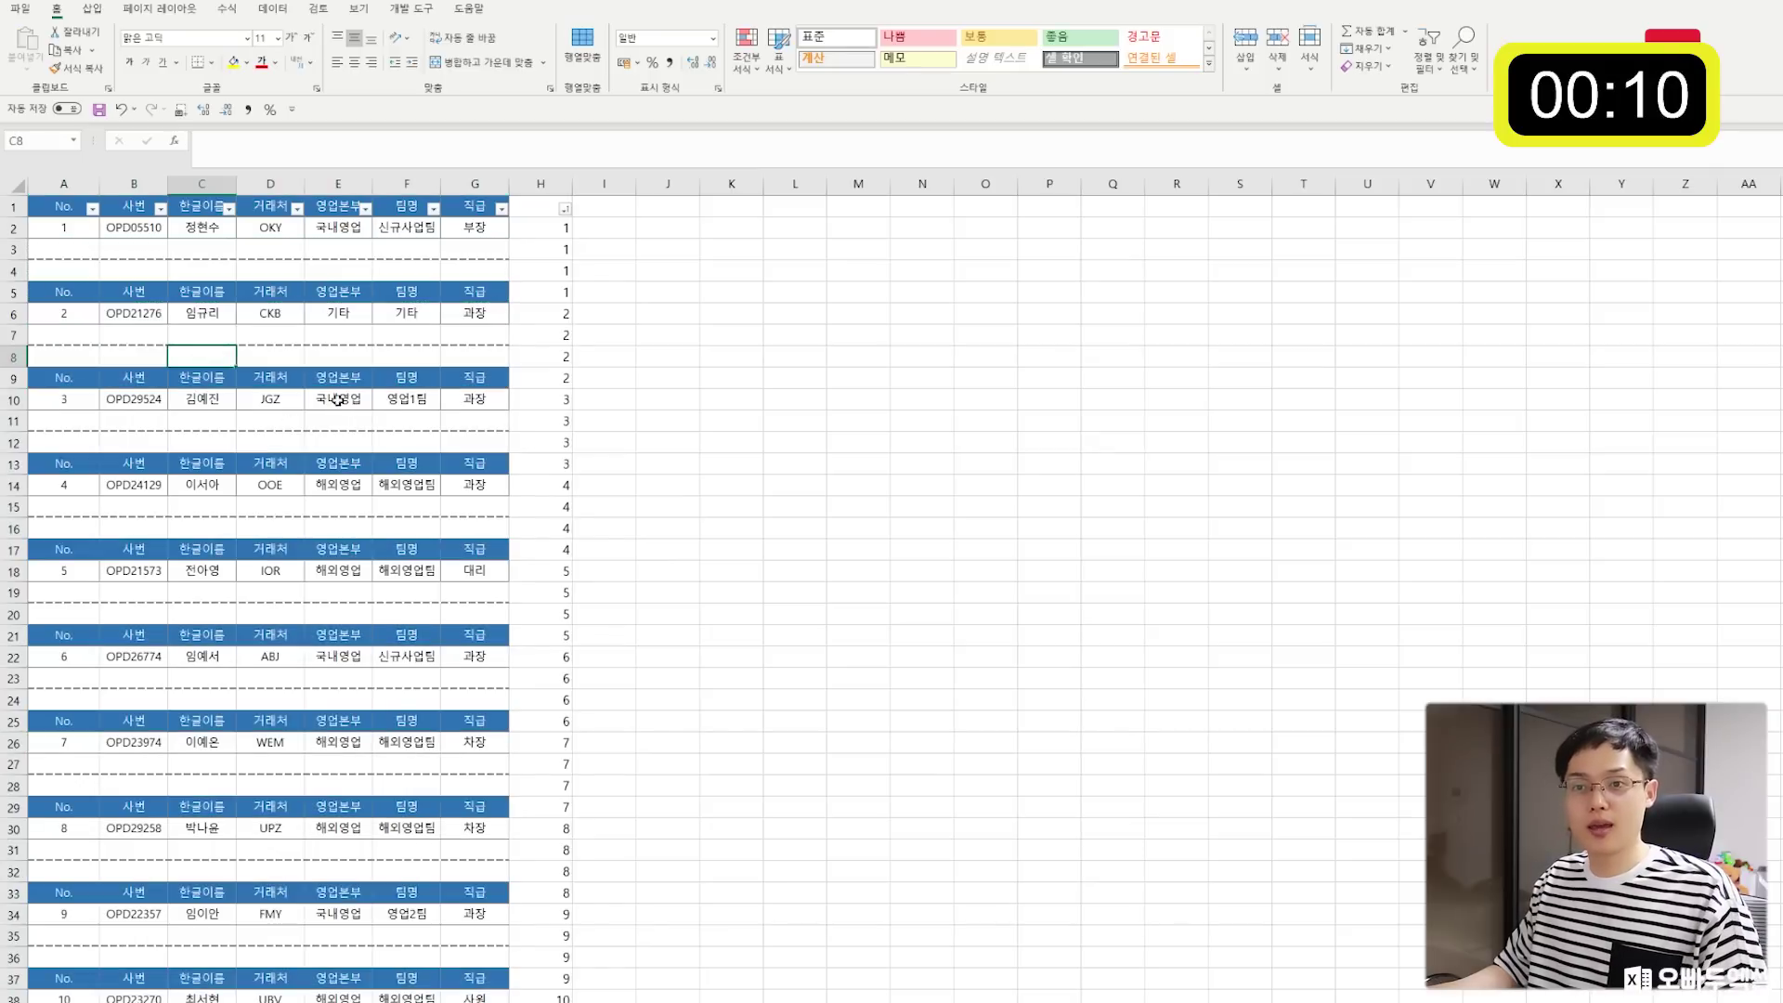
Clear all the helper numbers from column H.
{"action": "left_click", "coordinate": [536, 184]}
{"action": "key", "text": "Delete"}
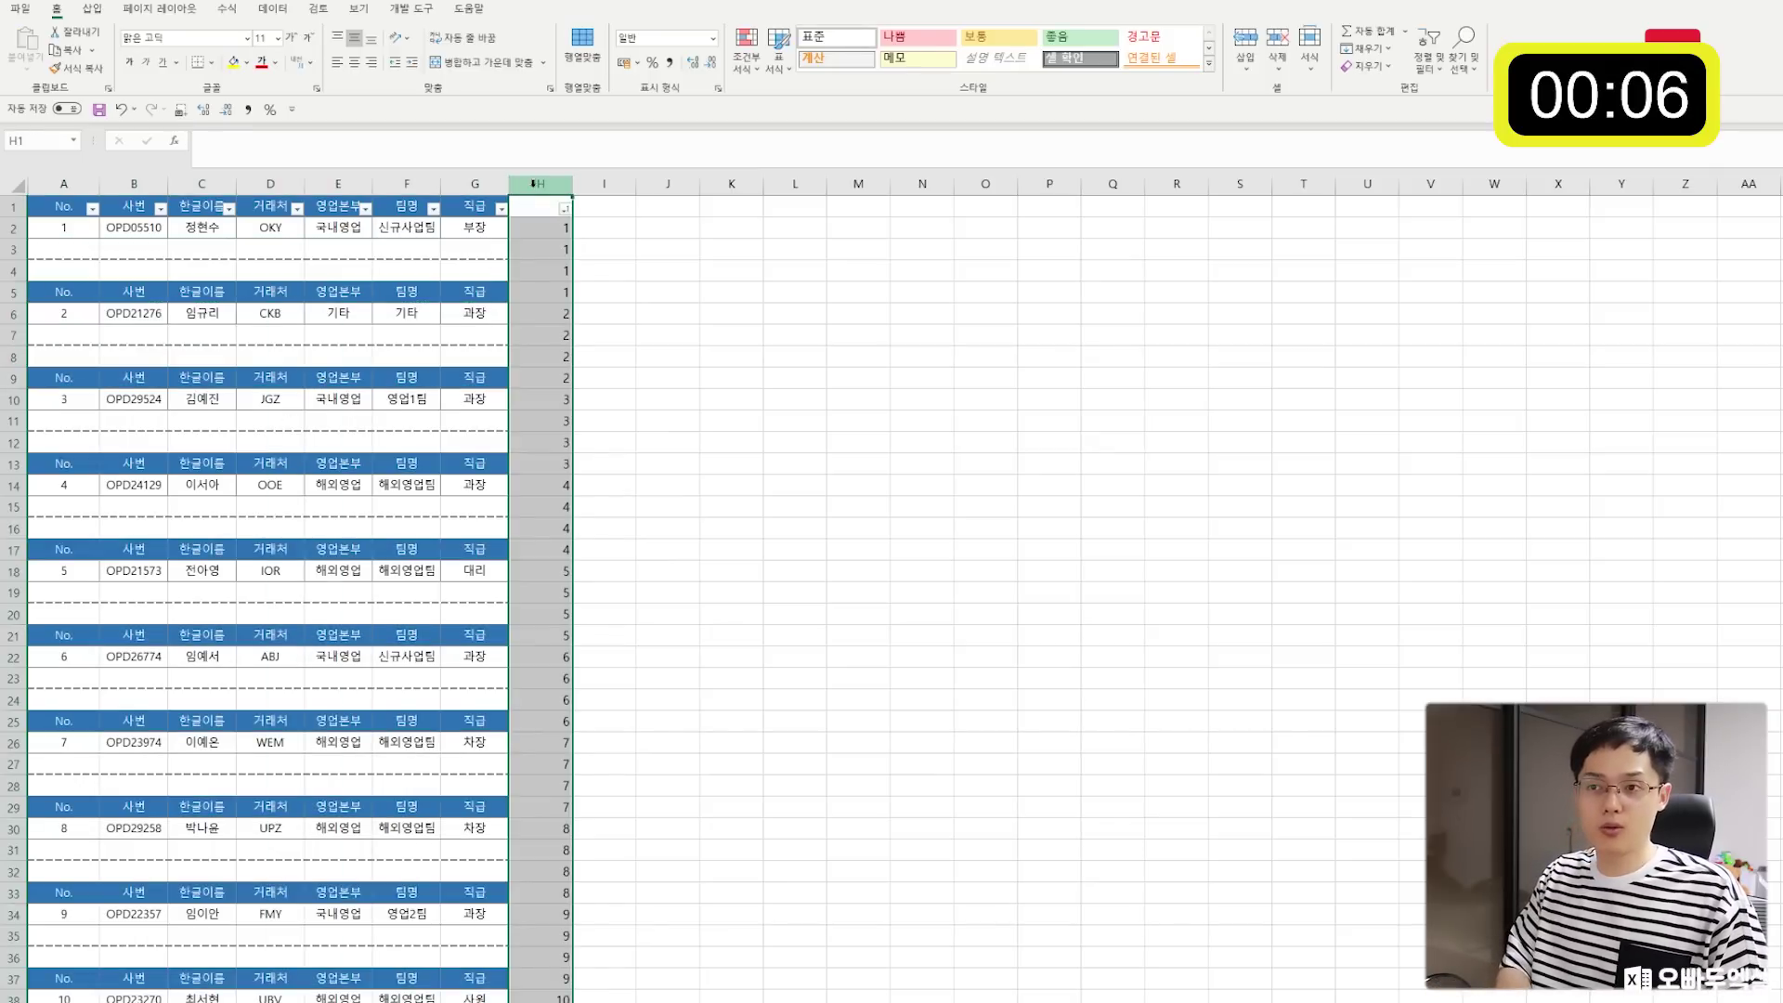
{"action": "left_click", "coordinate": [441, 247]}
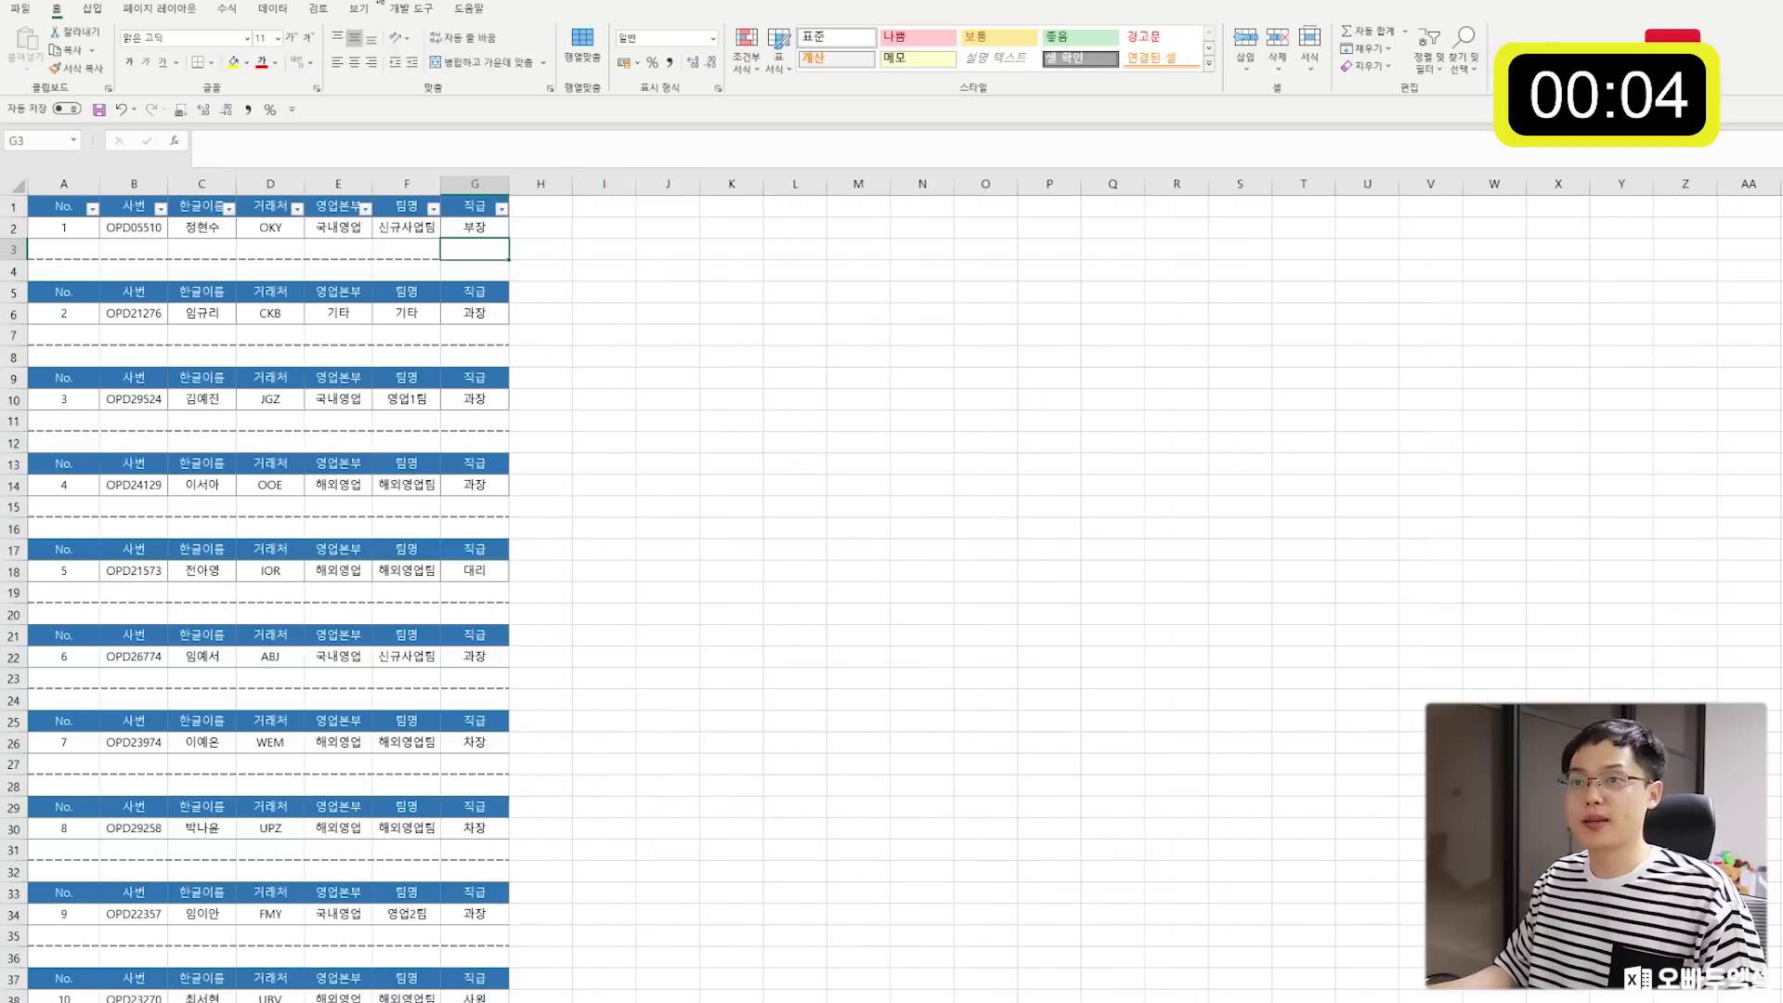
Hide the gridlines on the worksheet.
{"action": "left_click", "coordinate": [360, 11]}
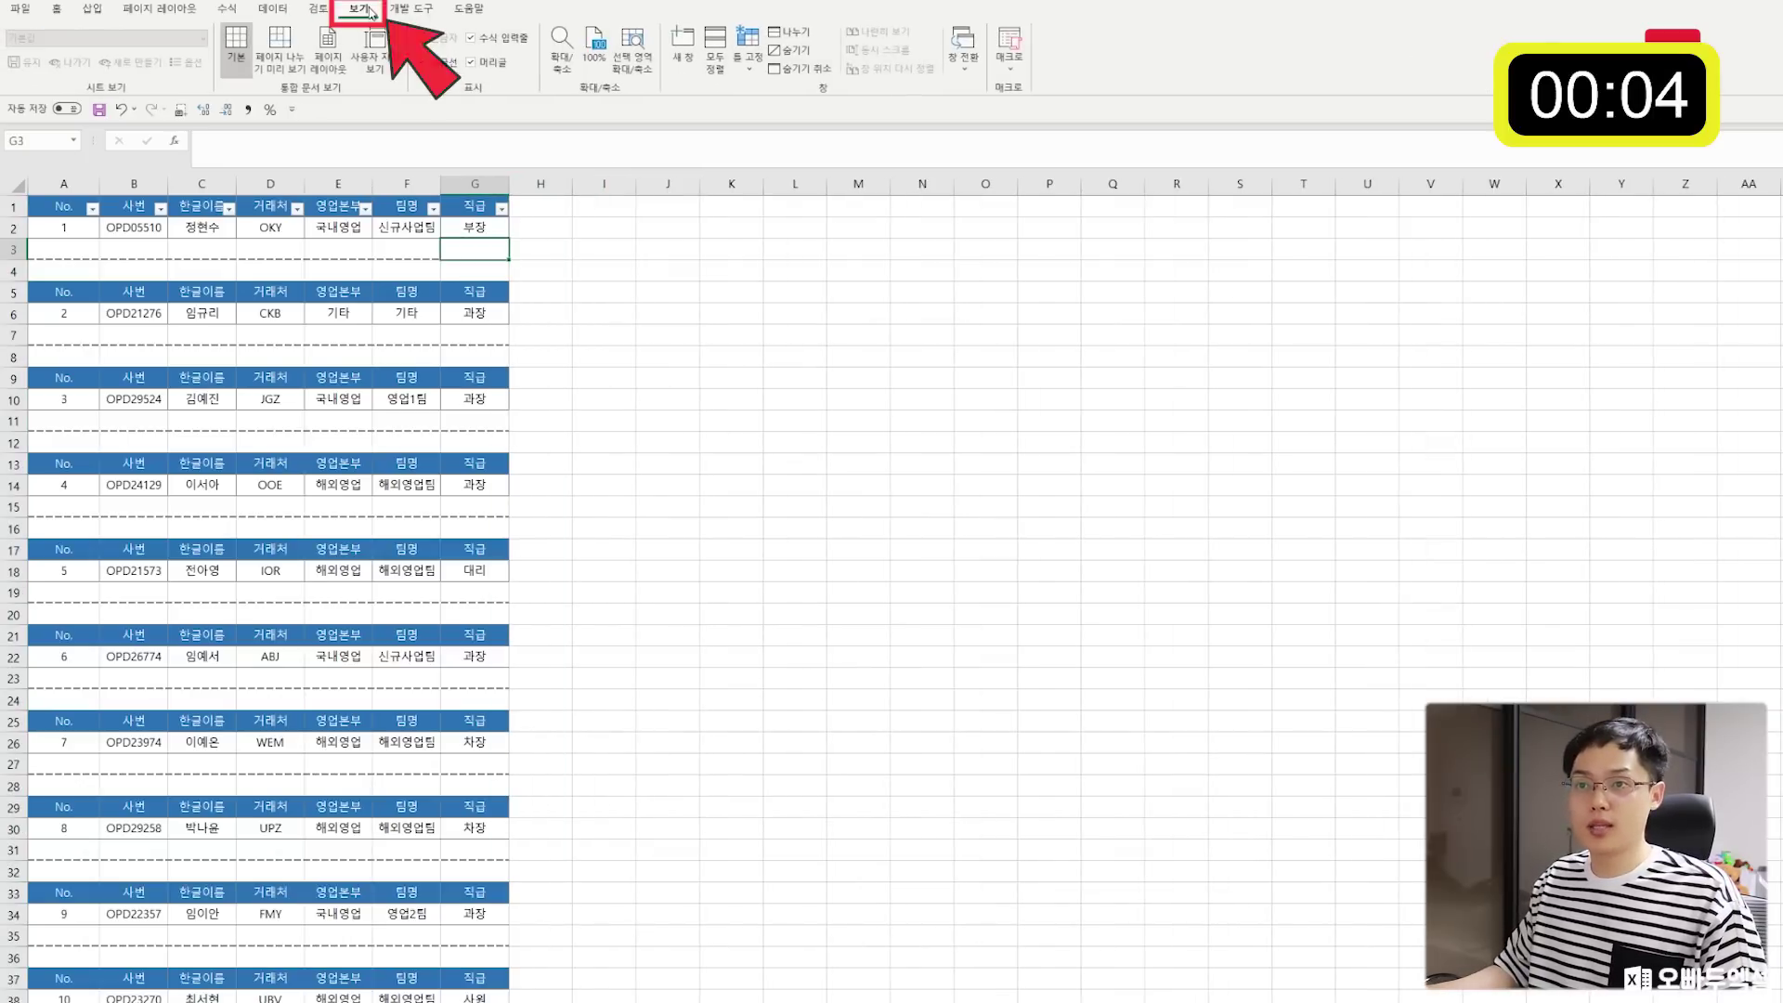
{"action": "left_click", "coordinate": [443, 65]}
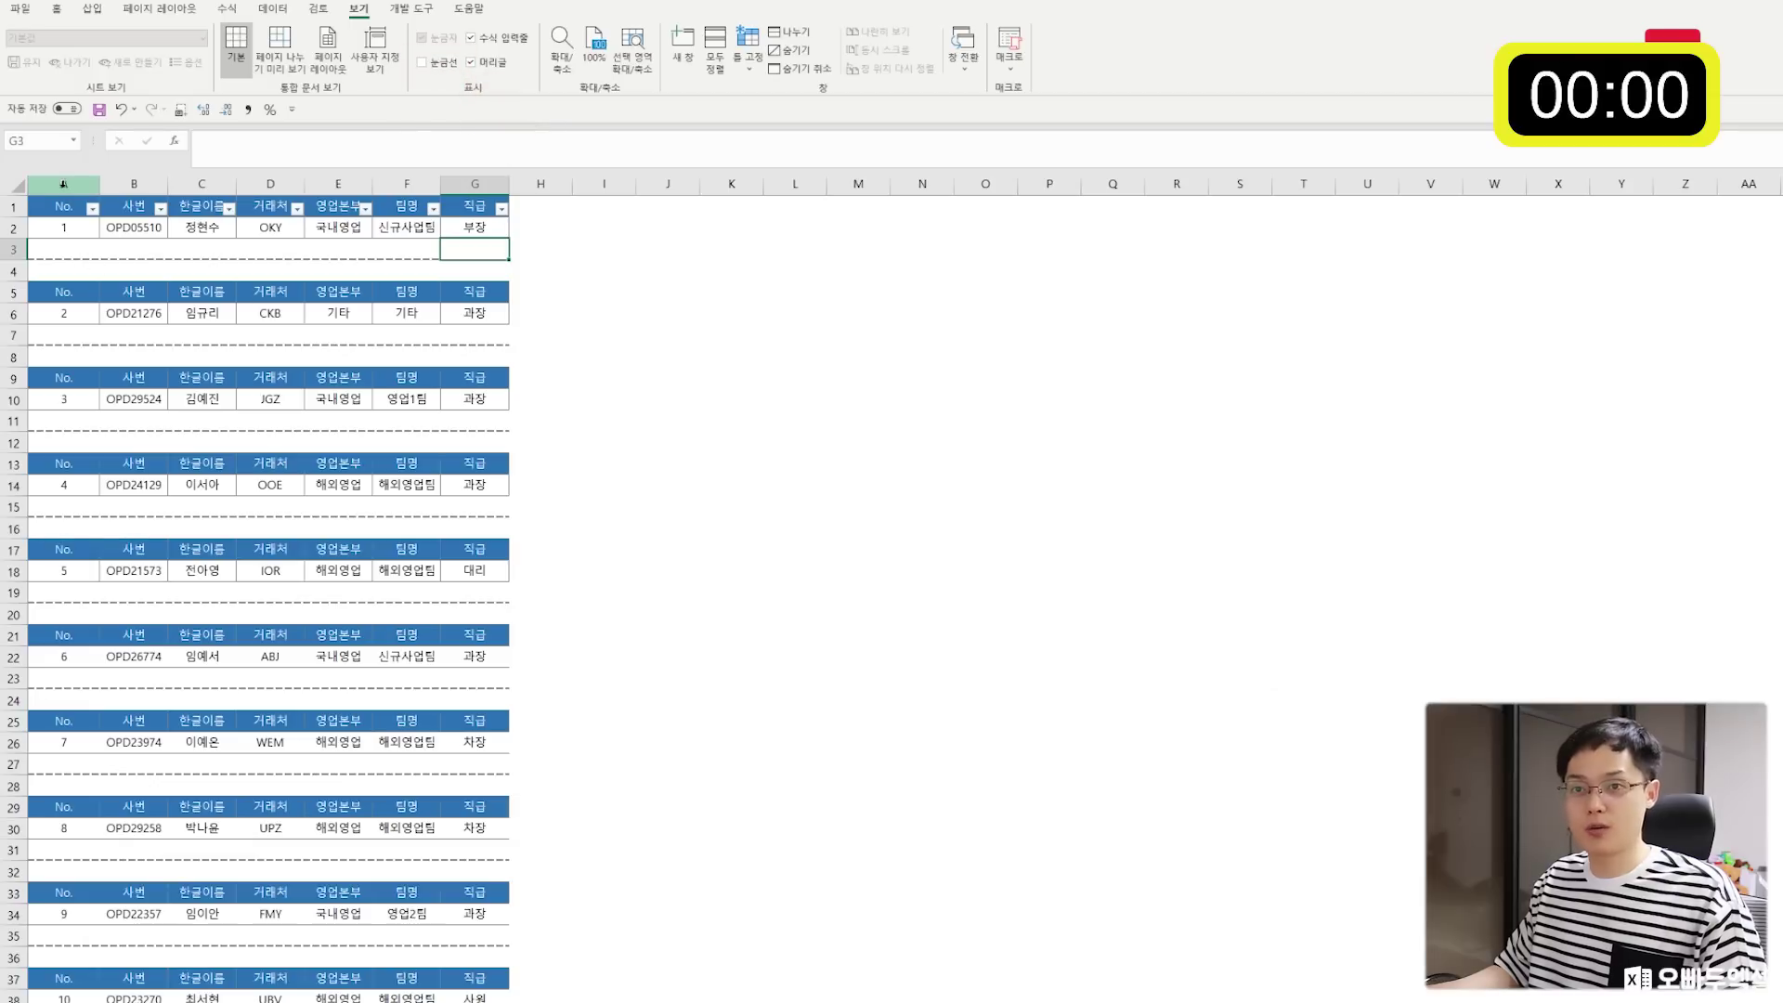
{"action": "left_click", "coordinate": [63, 184]}
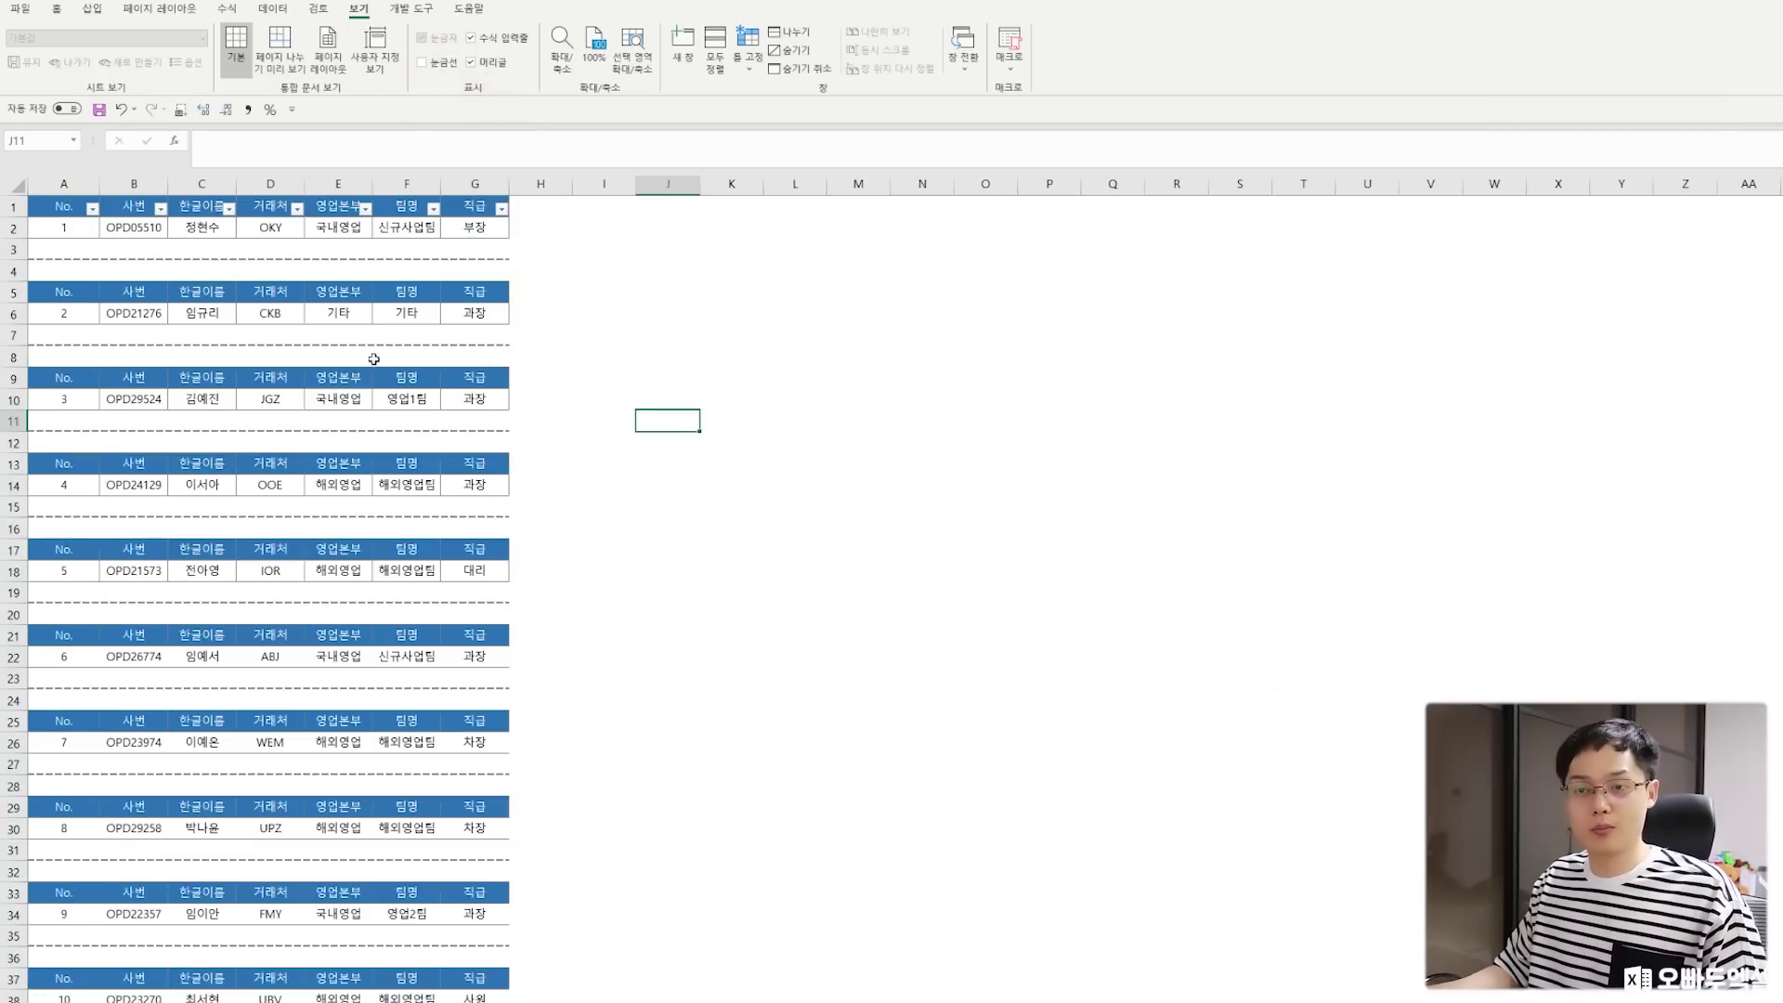